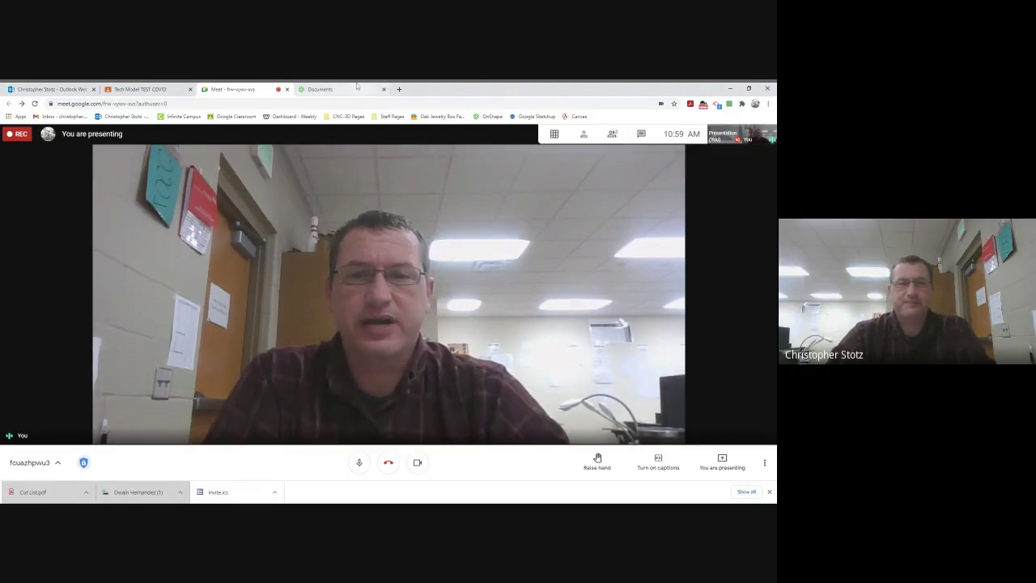
Step: Switch to Onshape and create a new document named Birdhouse
left_click(357, 87)
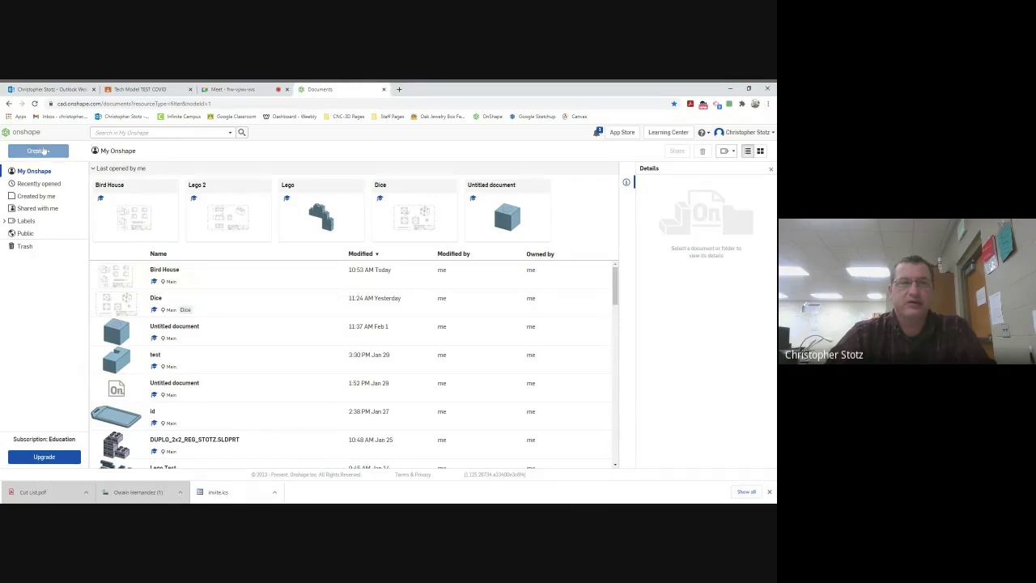
left_click(42, 152)
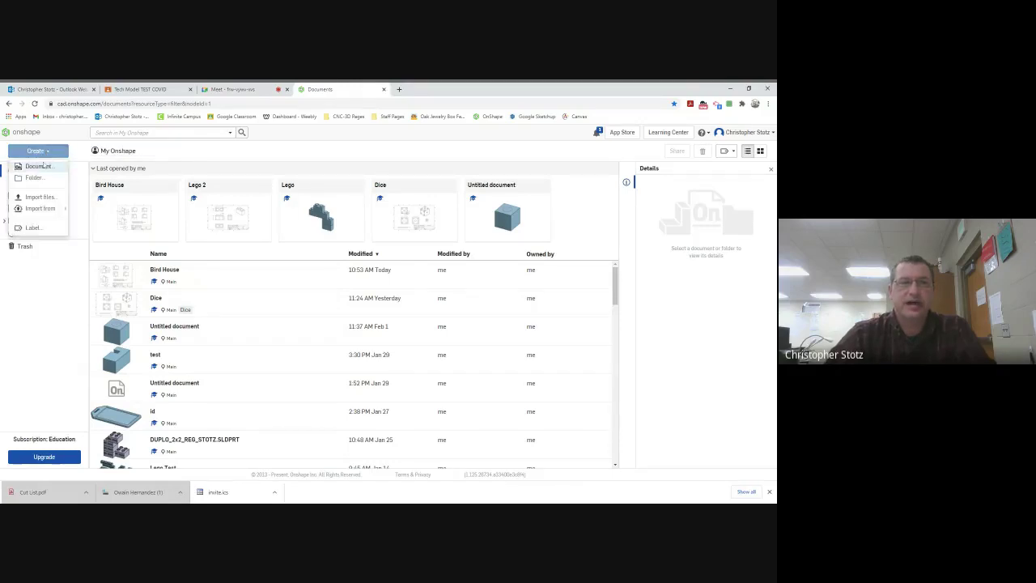
left_click(44, 167)
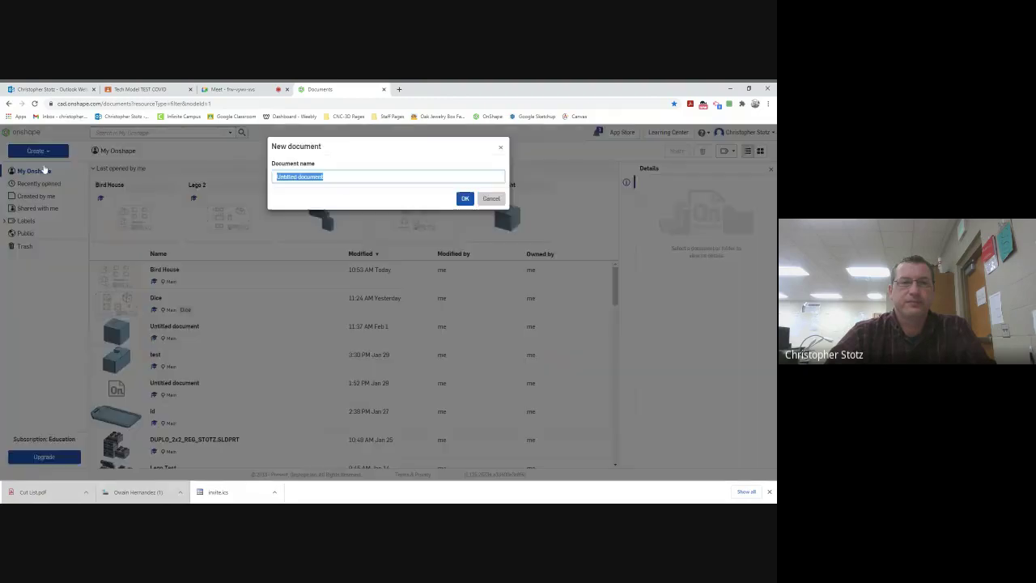
type("B")
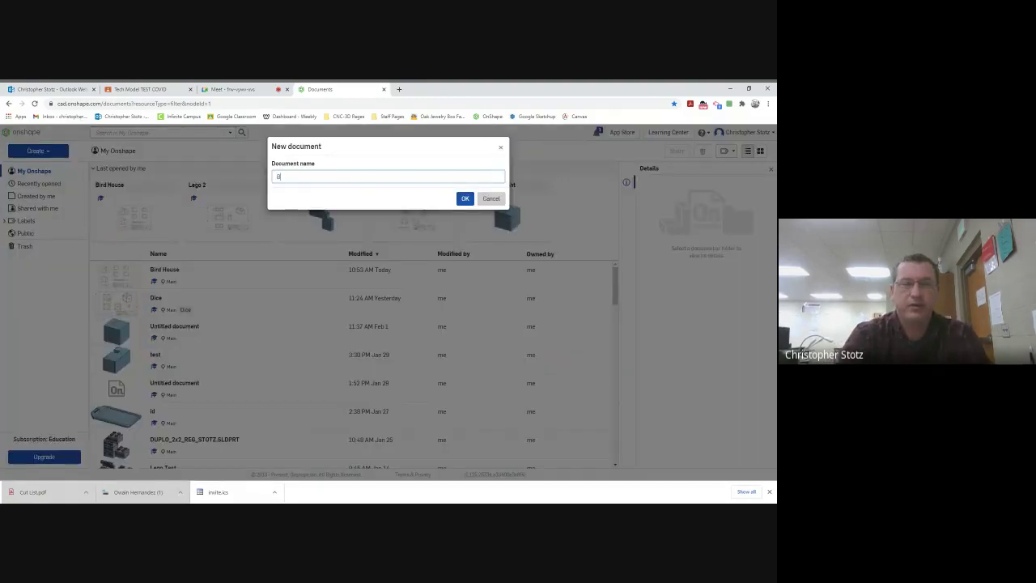
type("irdhous")
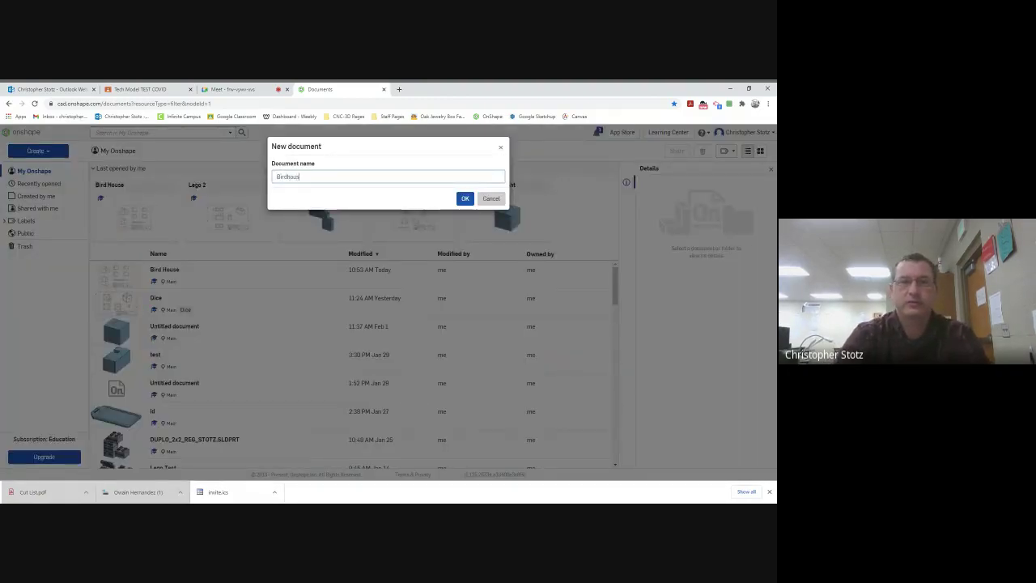
type("e")
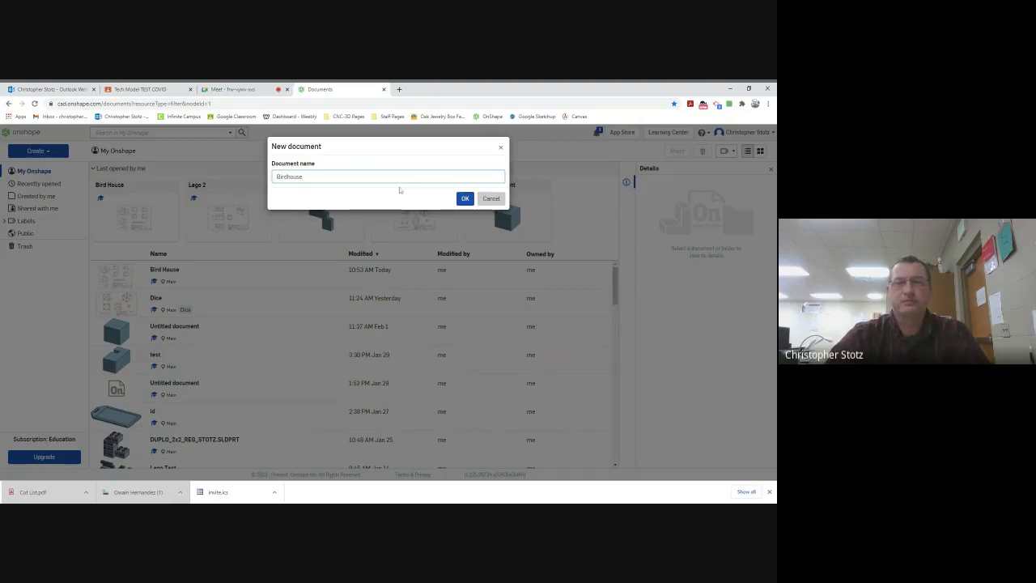
left_click(466, 201)
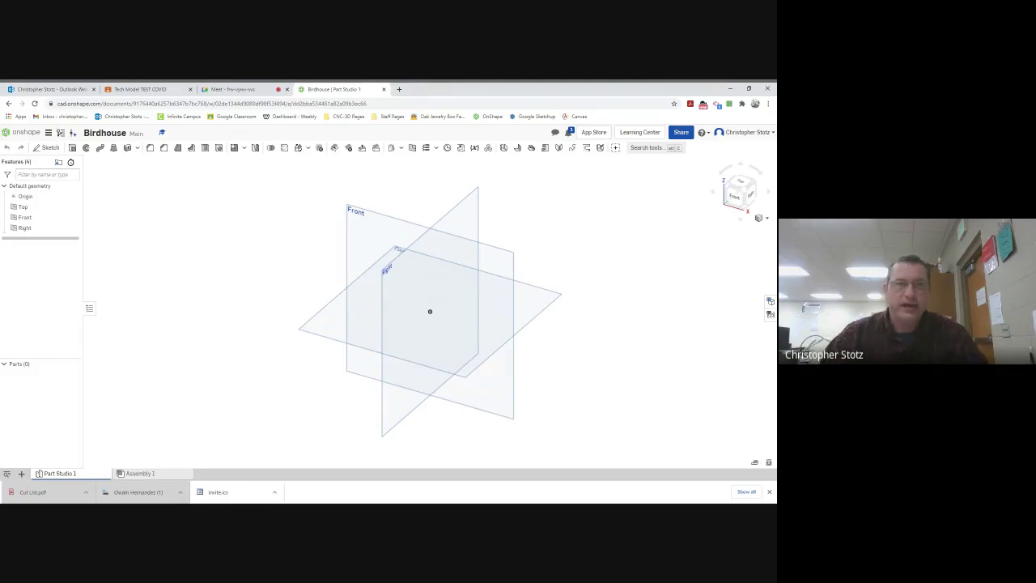
Step: Start a sketch on the Front plane and view it straight from the front
left_click(47, 148)
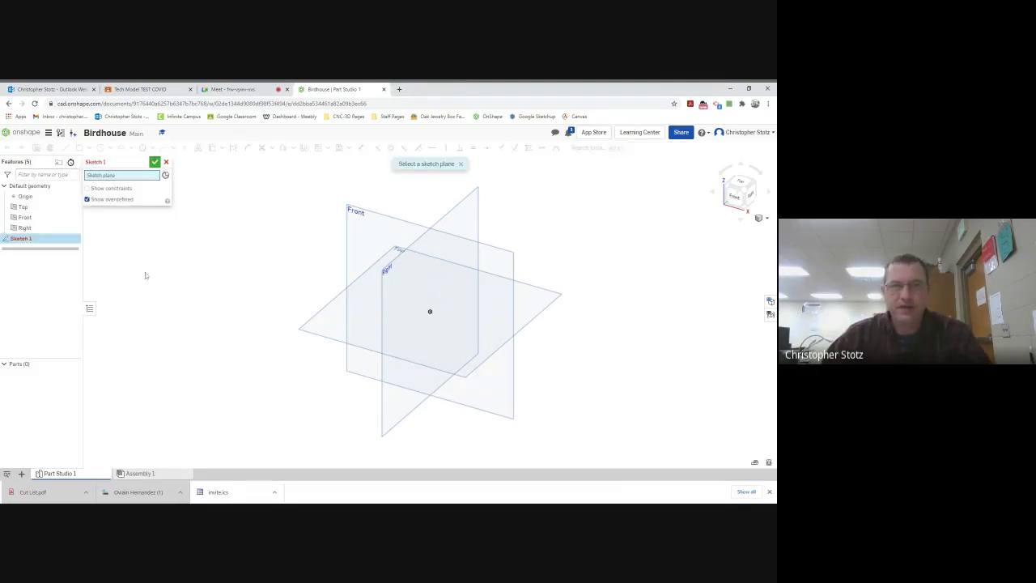
left_click(361, 232)
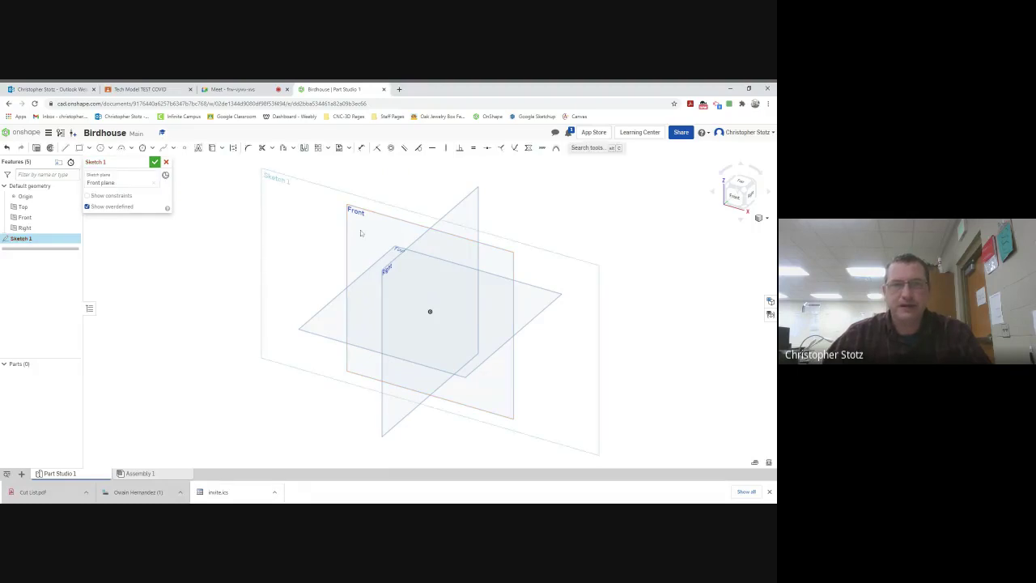
left_click(734, 197)
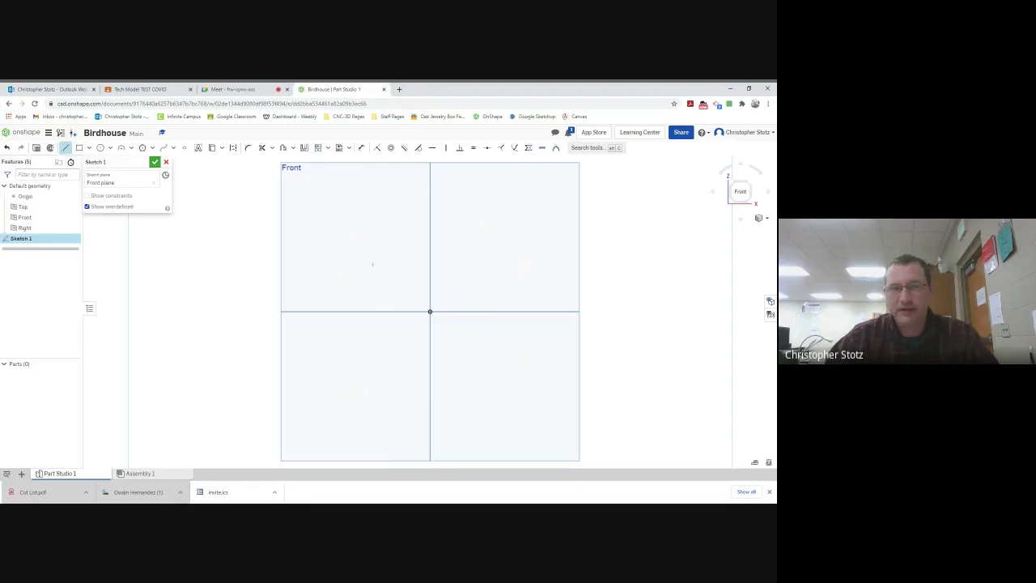
Step: Draw a horizontal base line from the origin along the positive X direction with a length of 5.5
left_click(66, 147)
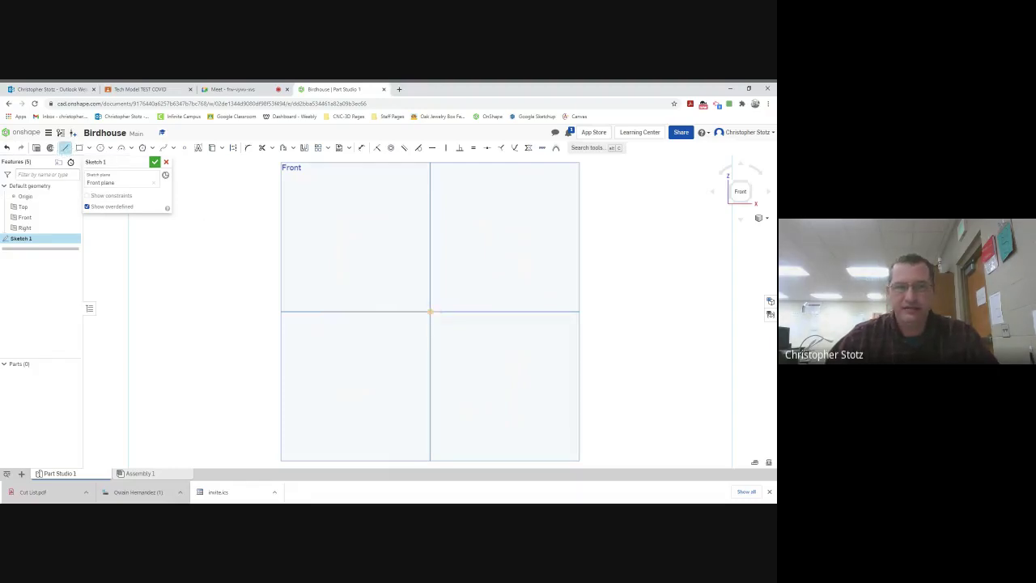
left_click(430, 311)
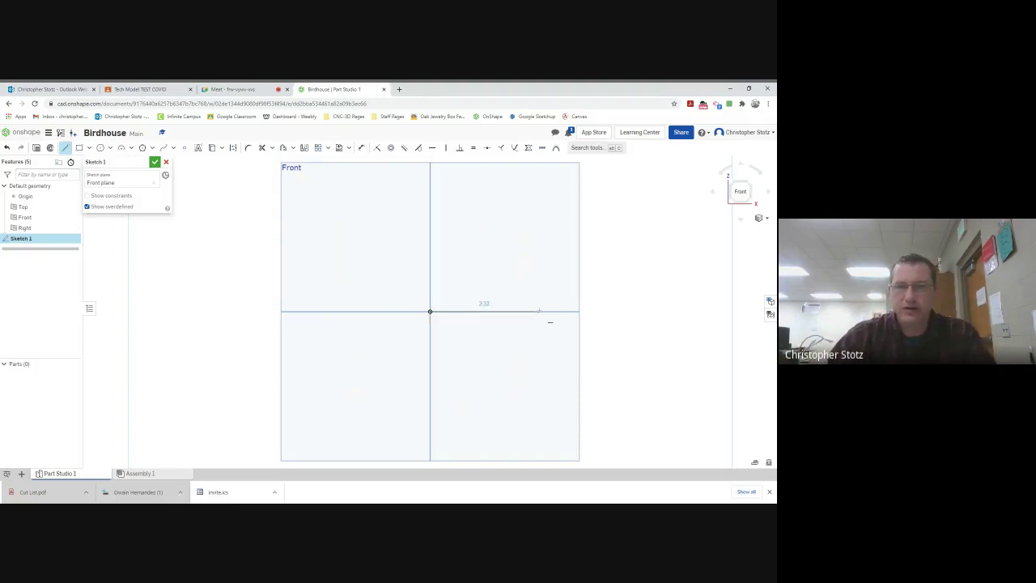
left_click(541, 311)
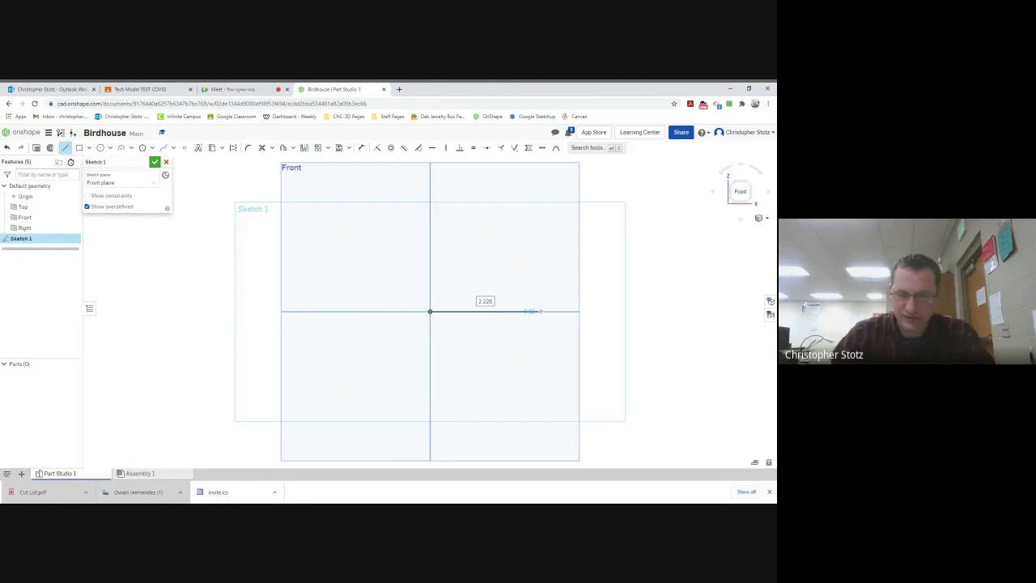
type("5.5")
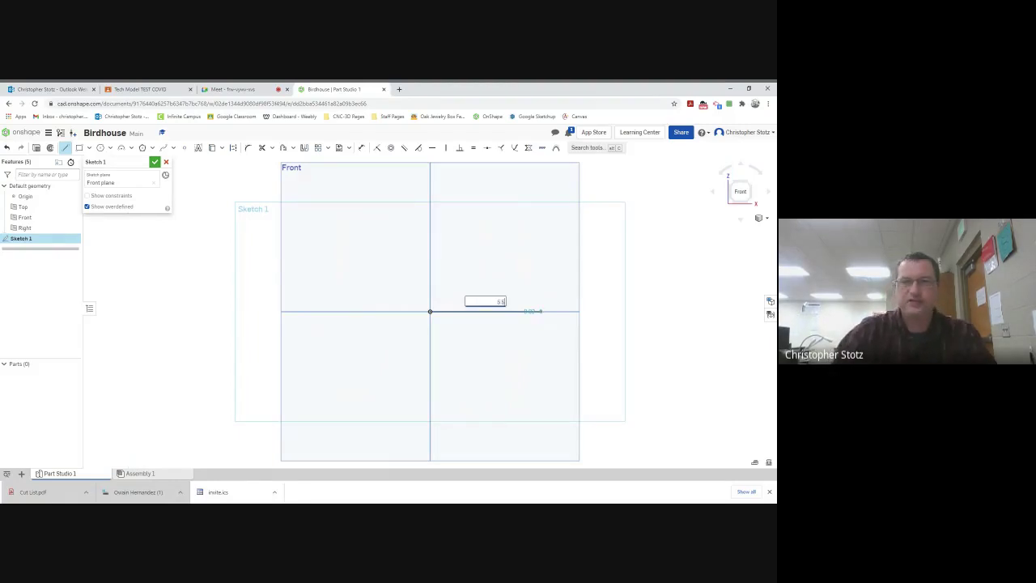
key("Return")
Step: Draw a vertical line upward from the base line's free end with a length of 9.25, ending the line chain there
scroll(601, 295, "down", 3)
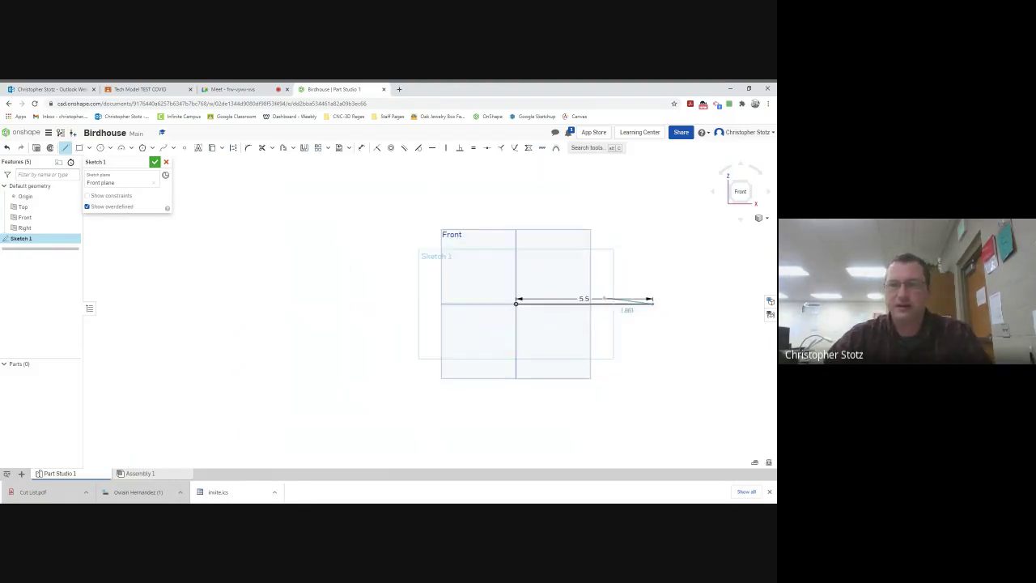
middle_click_drag(652, 300, 603, 361)
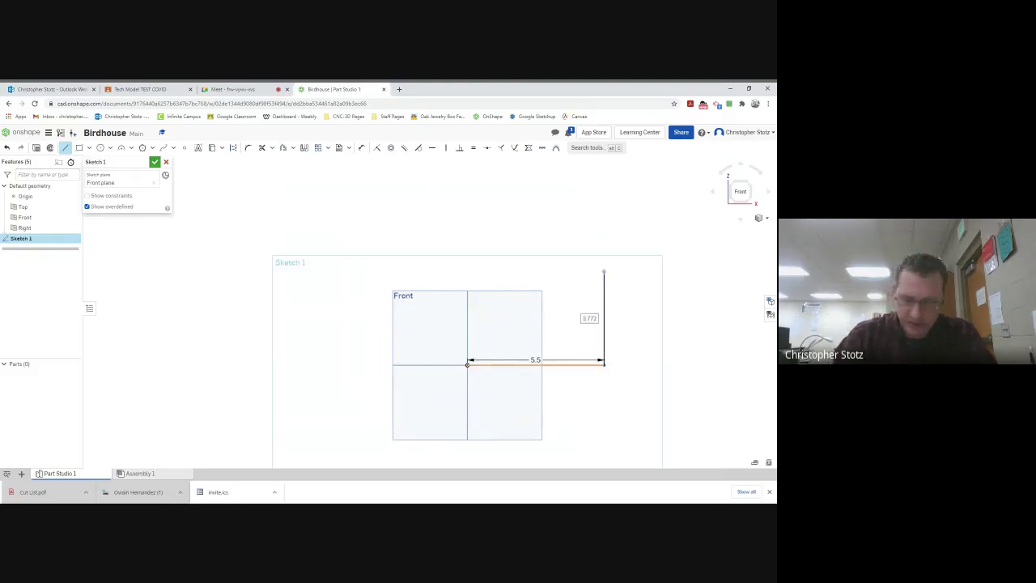
type("9.25")
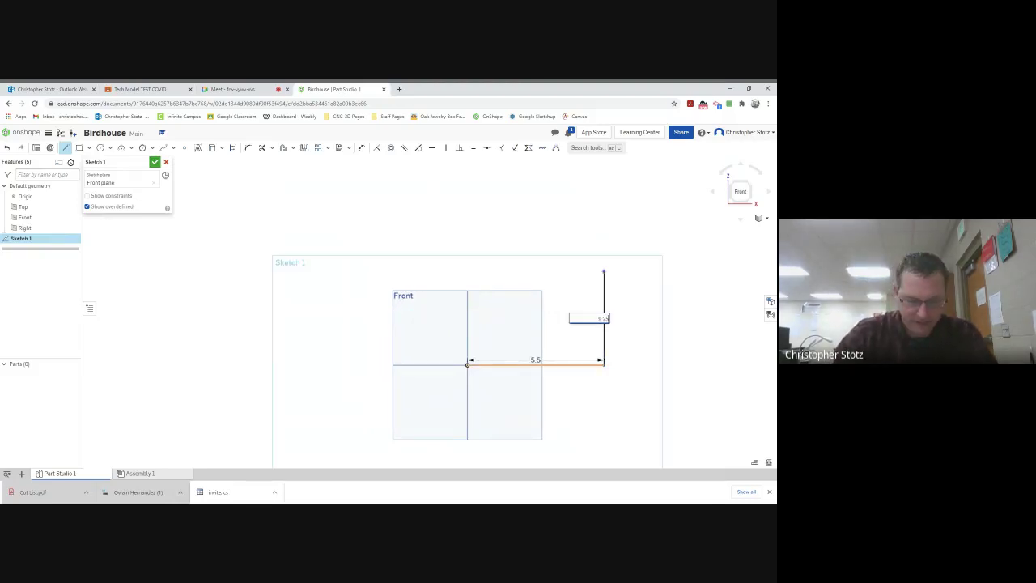
key("Return")
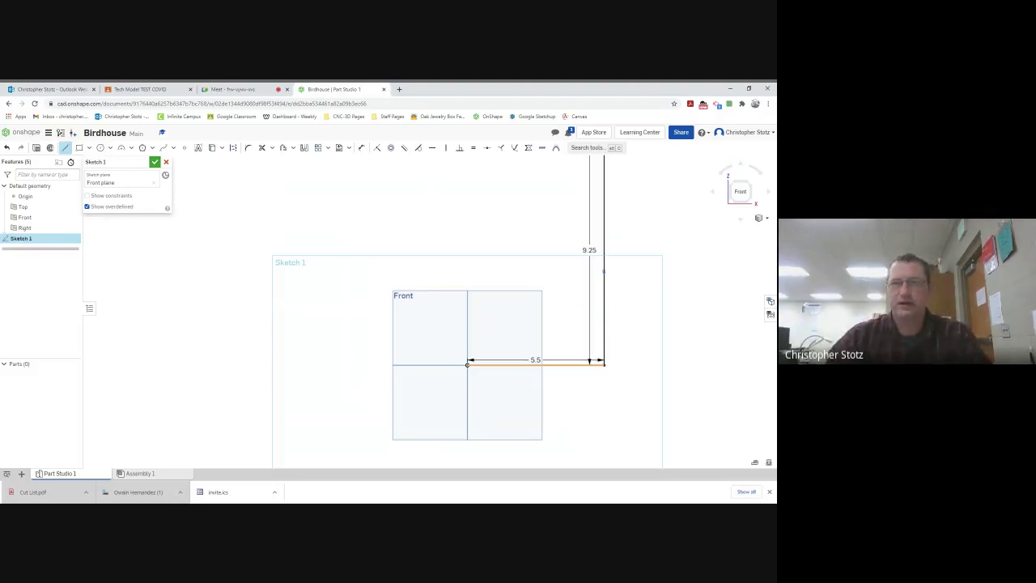
scroll(445, 350, "down", 5)
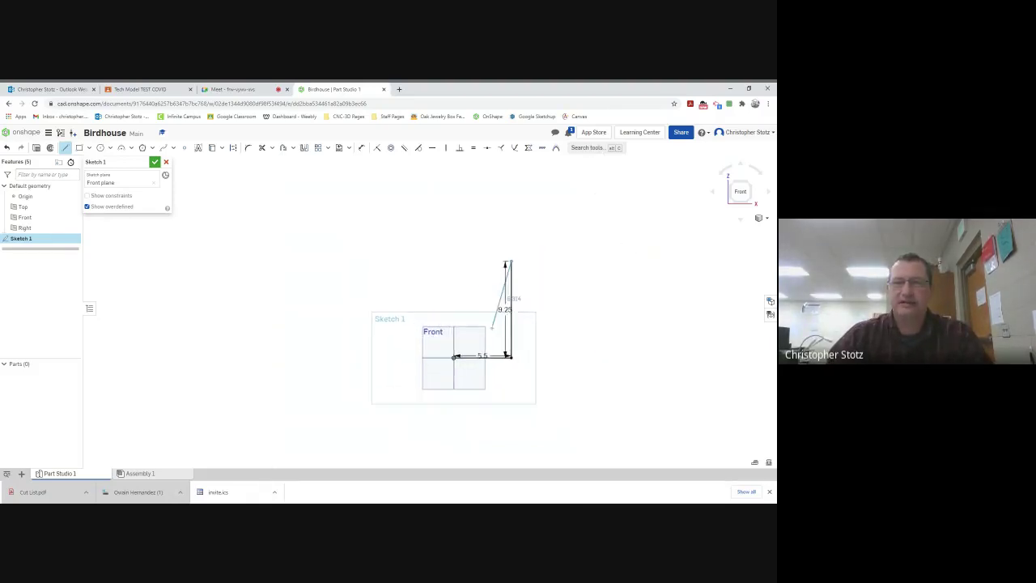
scroll(491, 326, "up", 4)
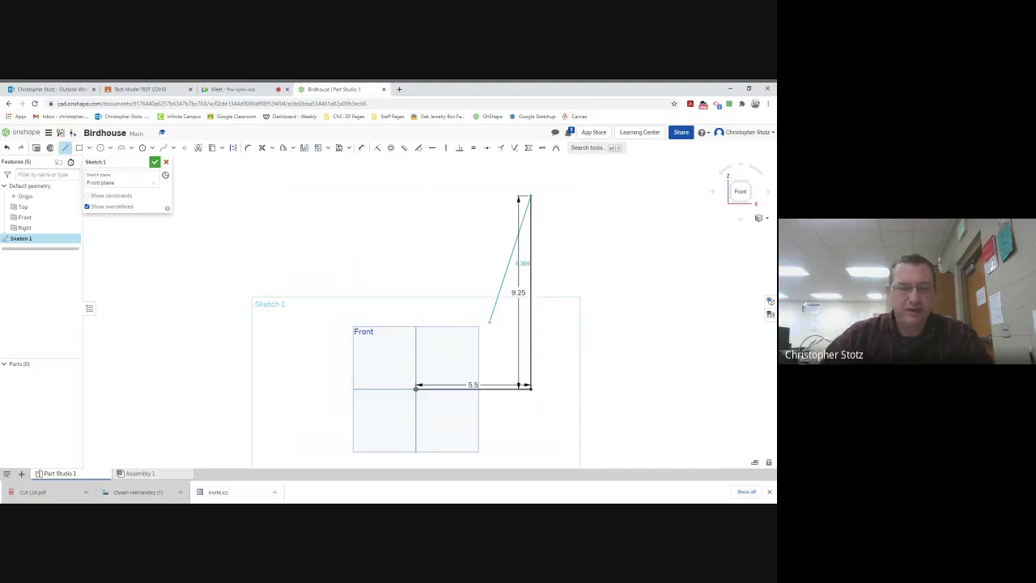
key("Escape")
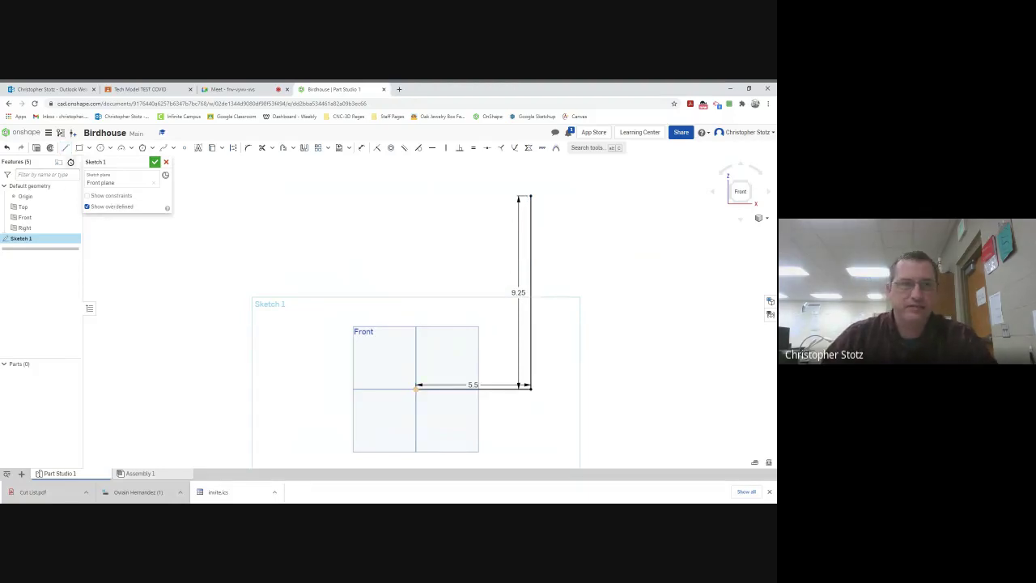
Step: Draw a second vertical line upward from the origin with a length of 9.25, ending the line chain there
left_click(66, 148)
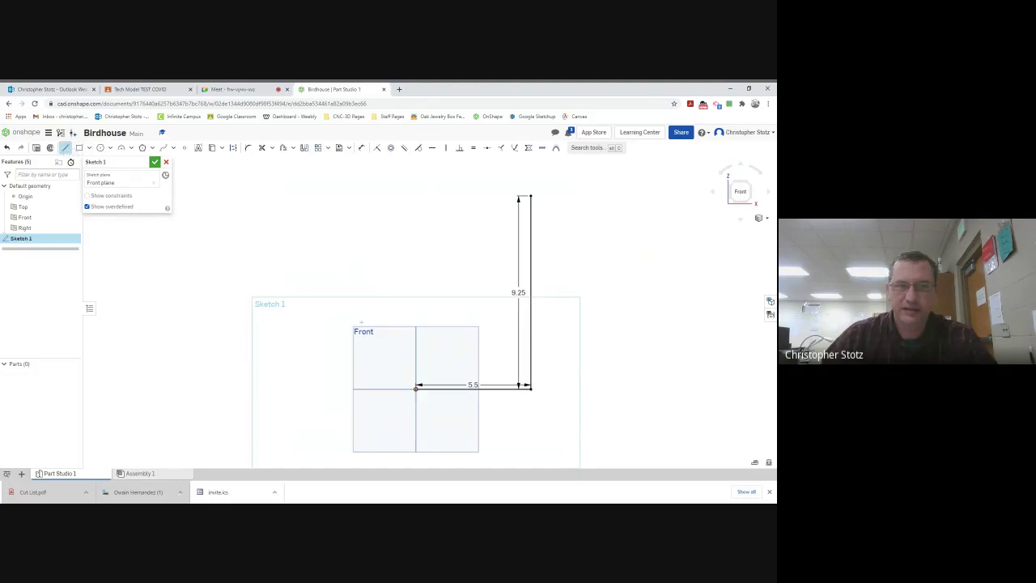
left_click(416, 388)
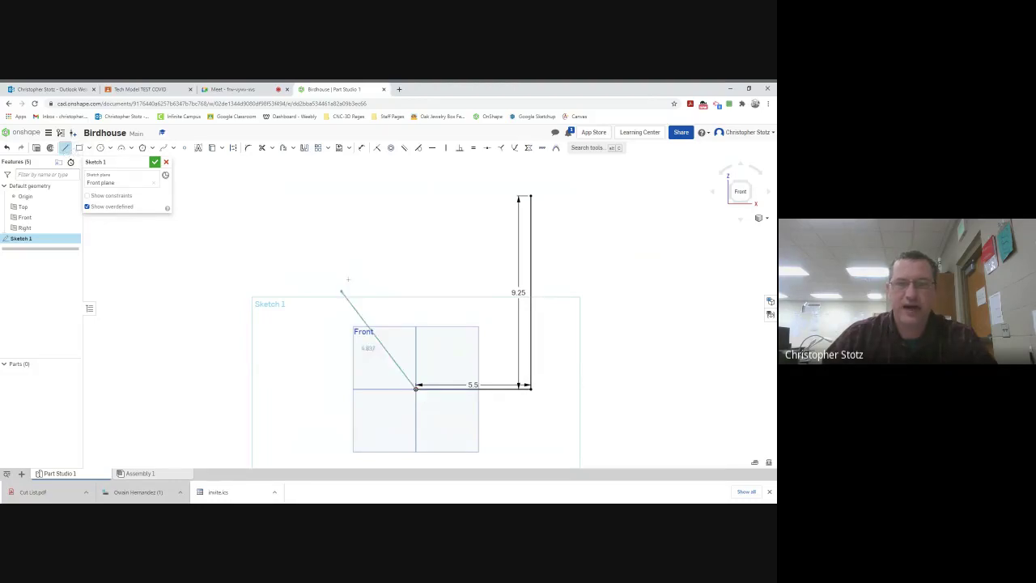
left_click(416, 209)
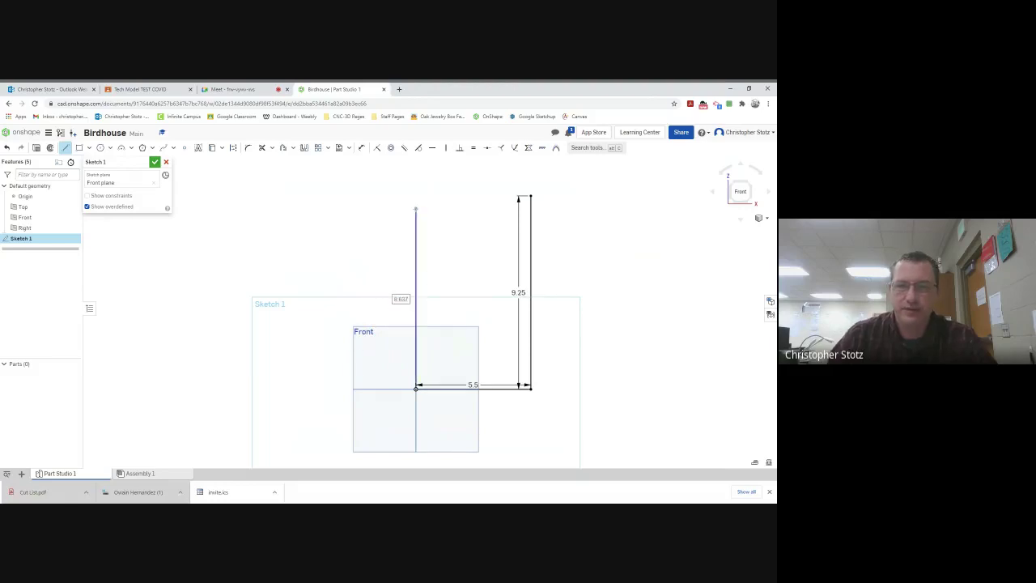
type("8.25")
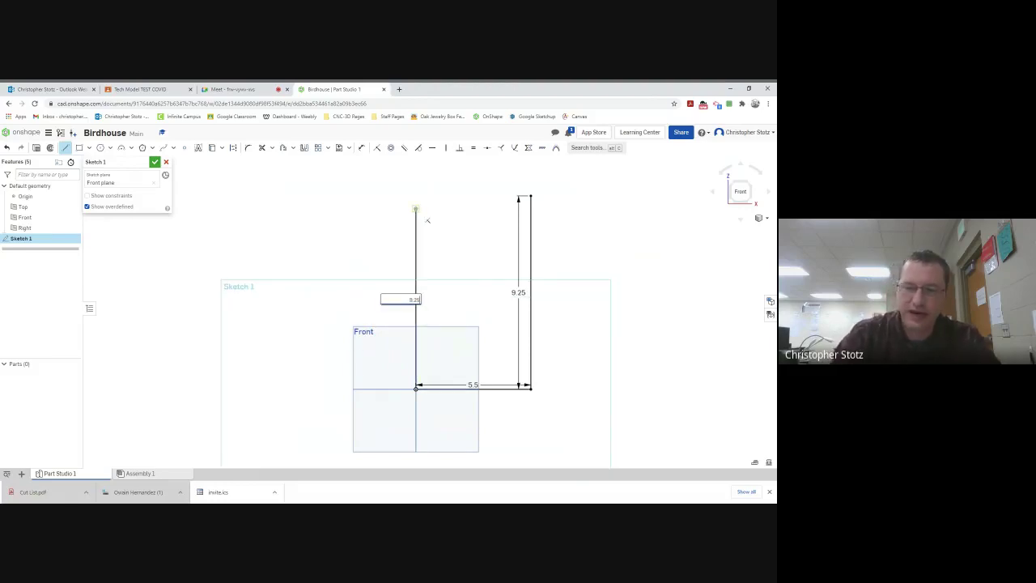
key("Return")
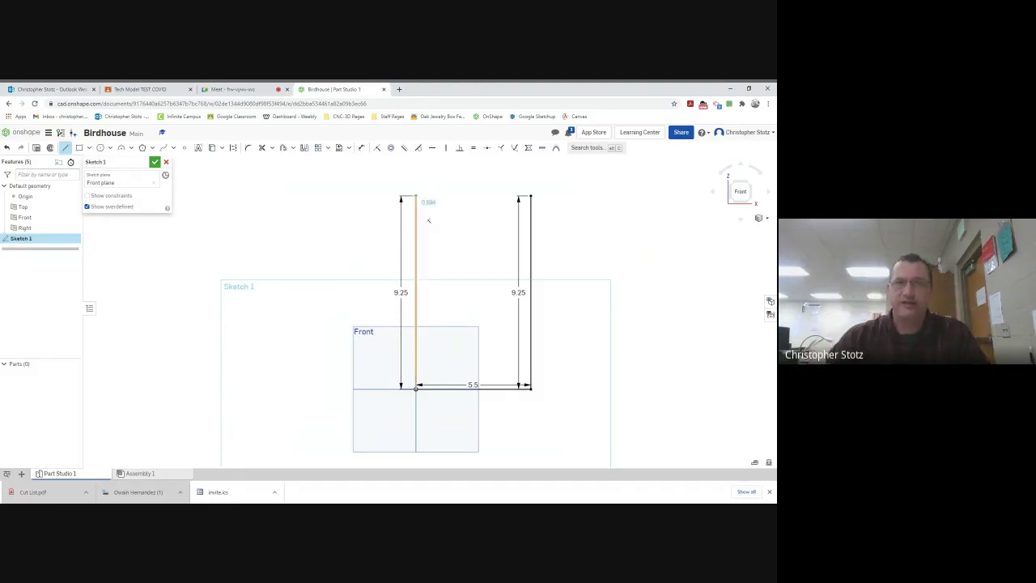
scroll(418, 207, "down", 2)
middle_click_drag(441, 177, 400, 211)
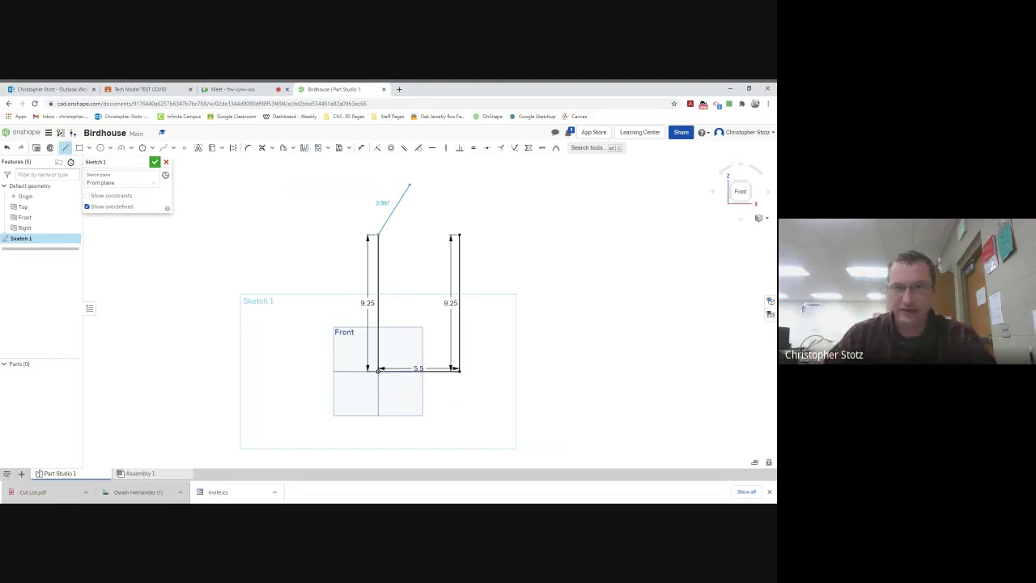
key("Escape")
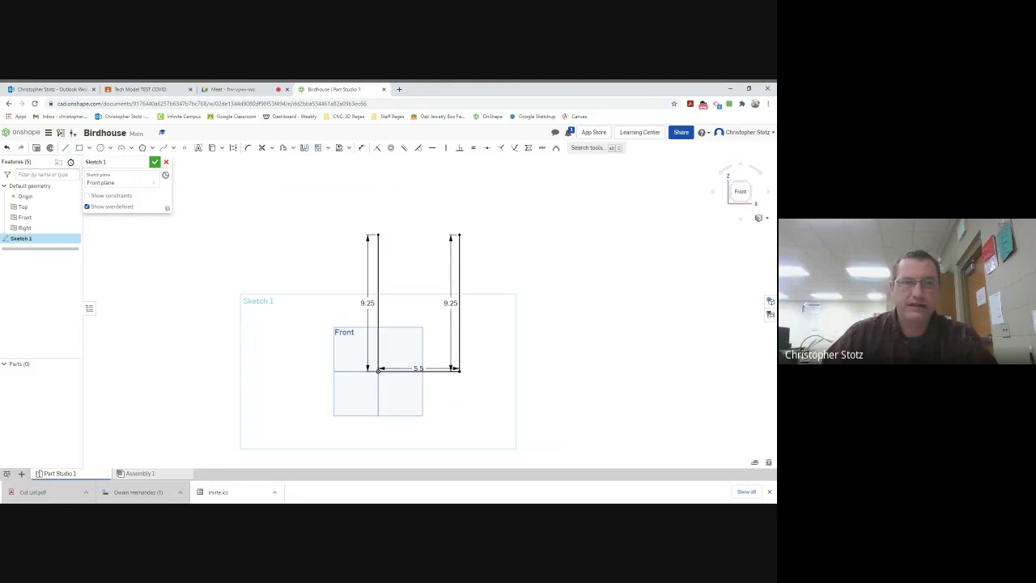
Step: Draw a vertical centre line upward from the midpoint of the base line with a length of 12
left_click(65, 148)
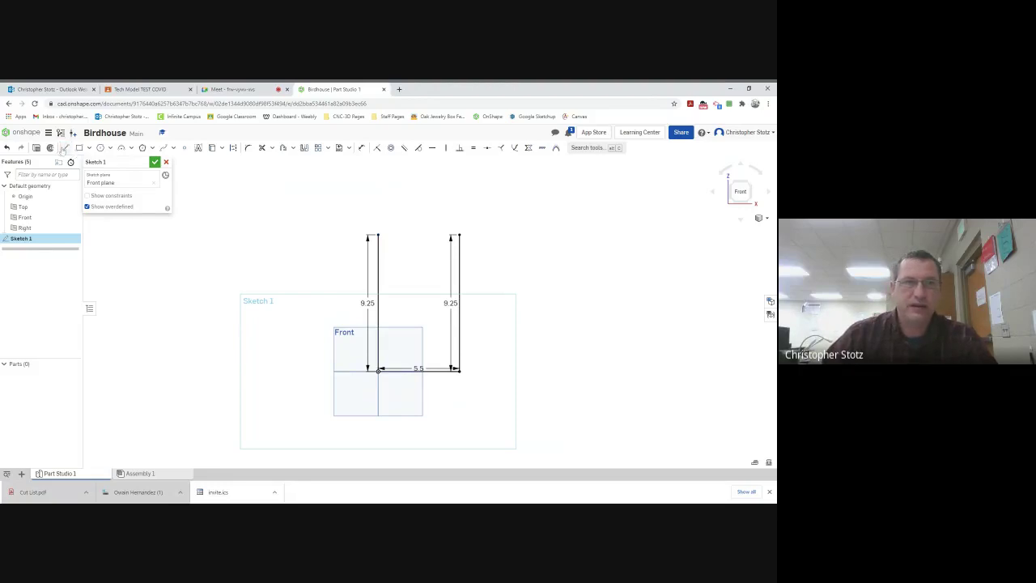
scroll(429, 381, "up", 5)
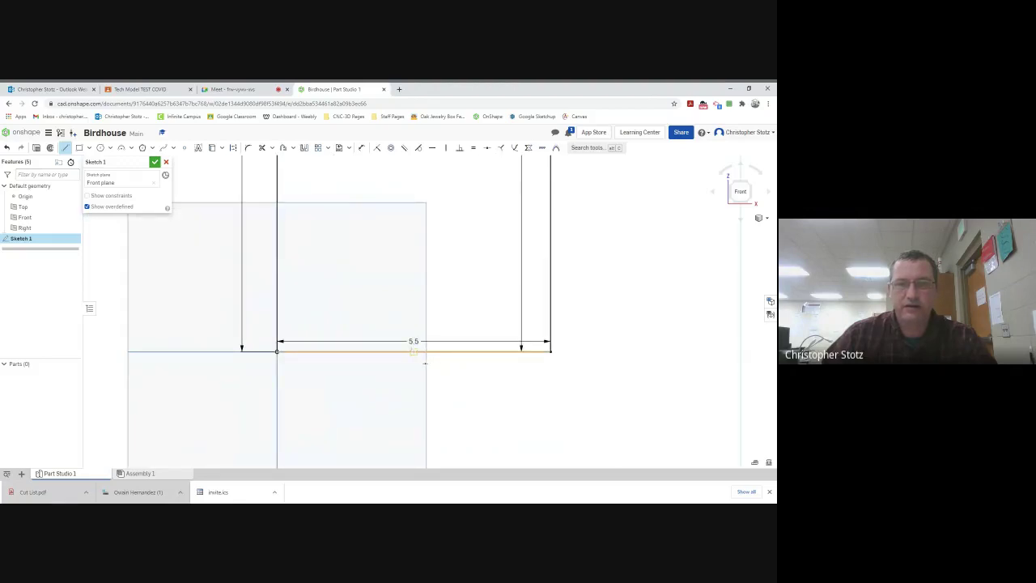
left_click(413, 351)
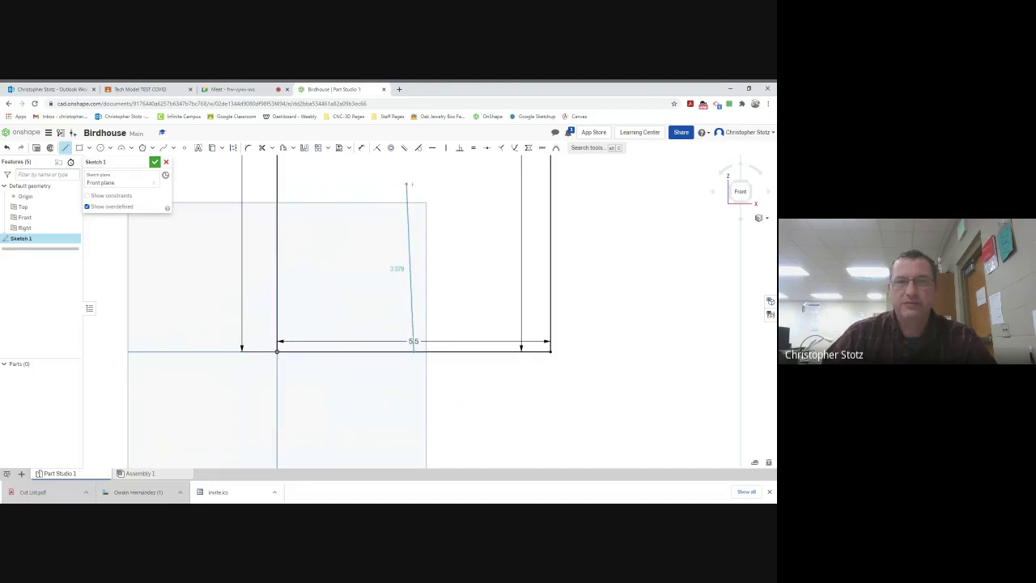
scroll(396, 267, "down", 5)
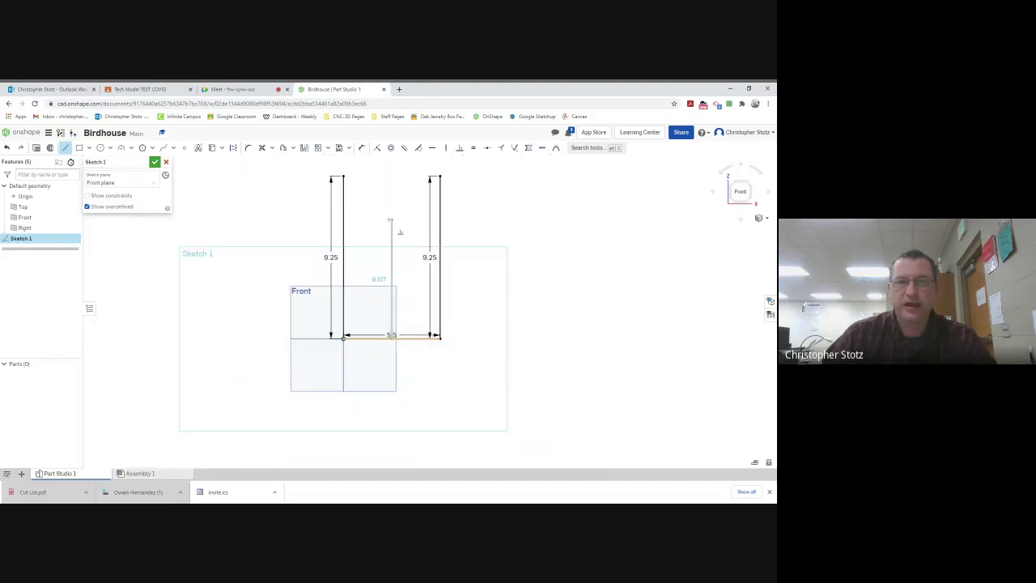
type("6.8")
key("BackSpace")
key("BackSpace")
key("BackSpace")
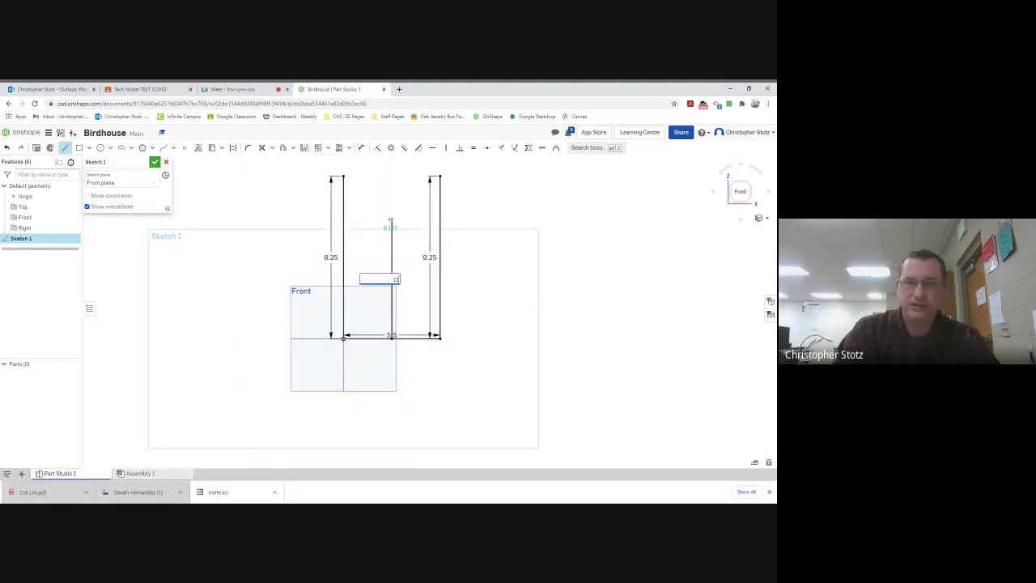
type("12")
key("Return")
scroll(390, 216, "down", 3)
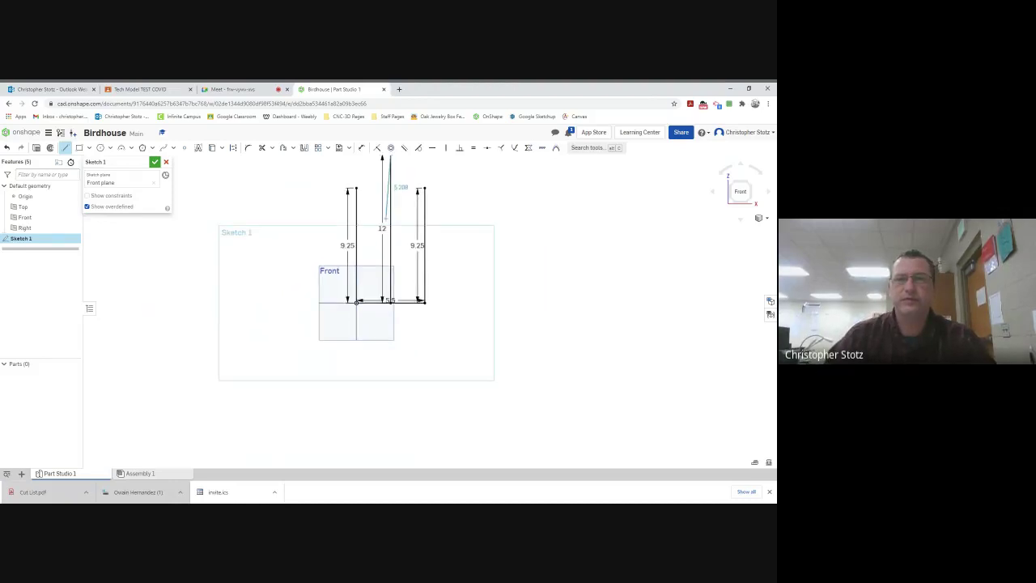
scroll(385, 242, "up", 3)
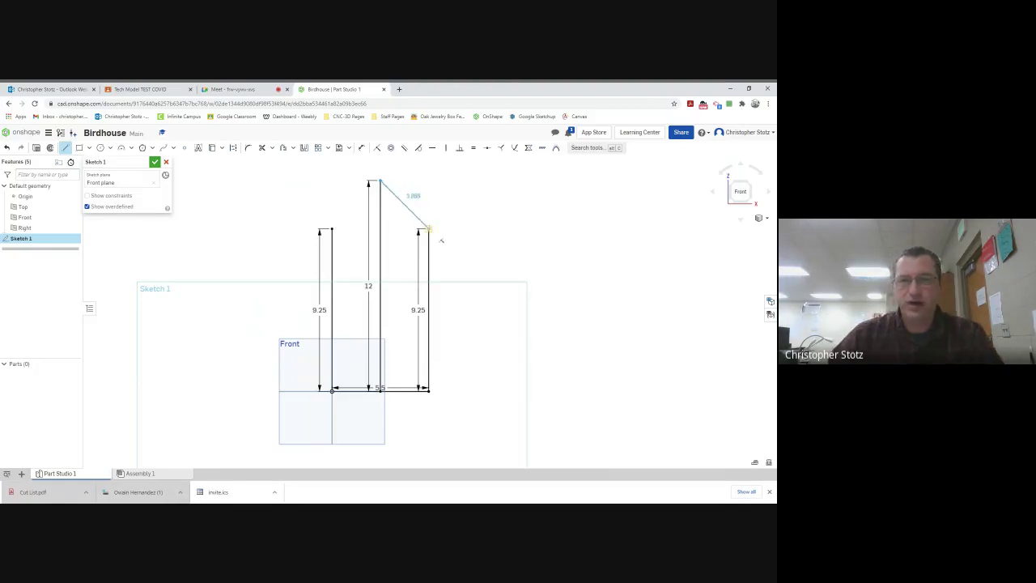
Step: Draw sloping lines from the centre line's upper end to both side lines' upper ends, and delete the vertical centre line
left_click(441, 240)
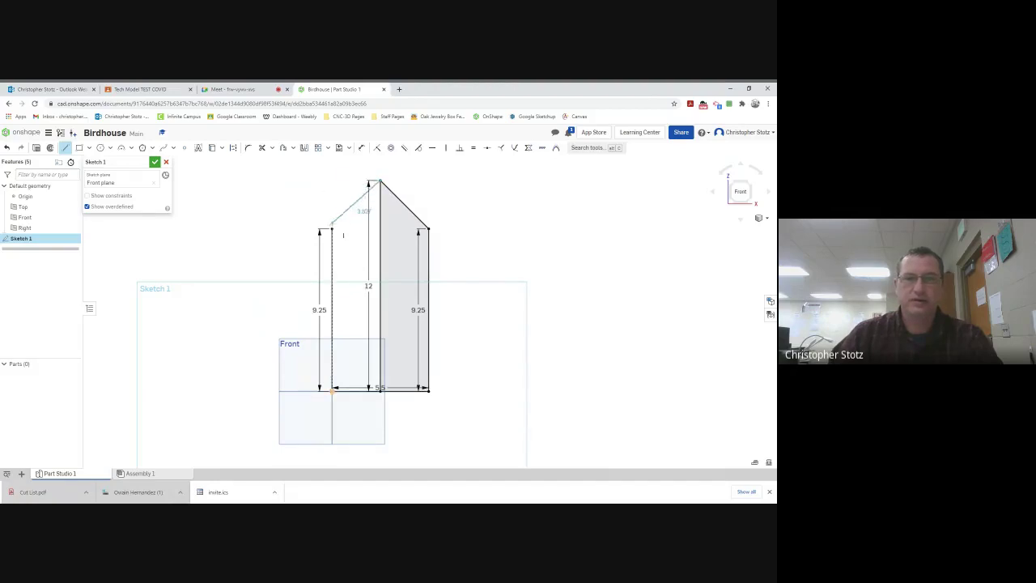
left_click(332, 229)
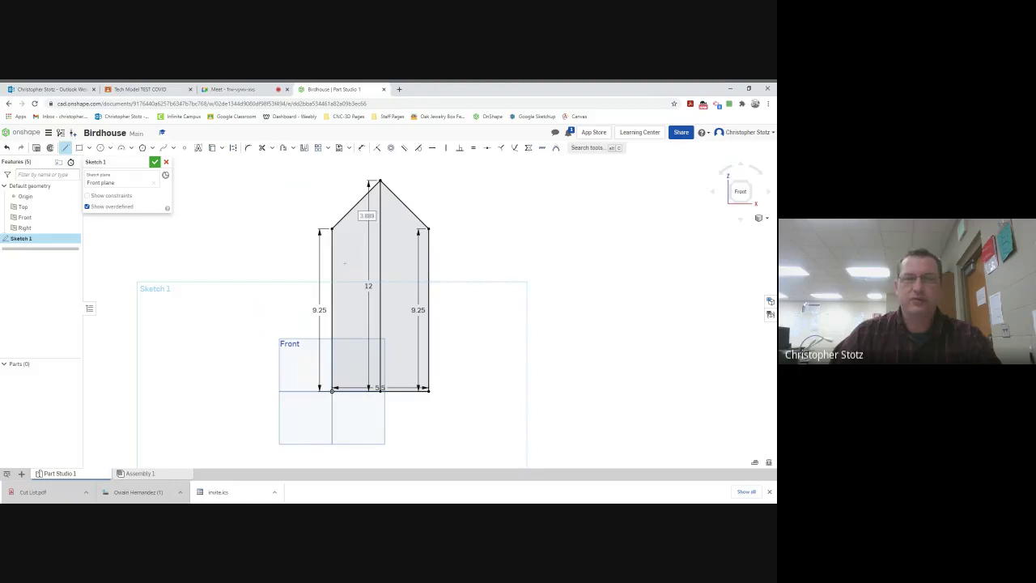
key("Escape")
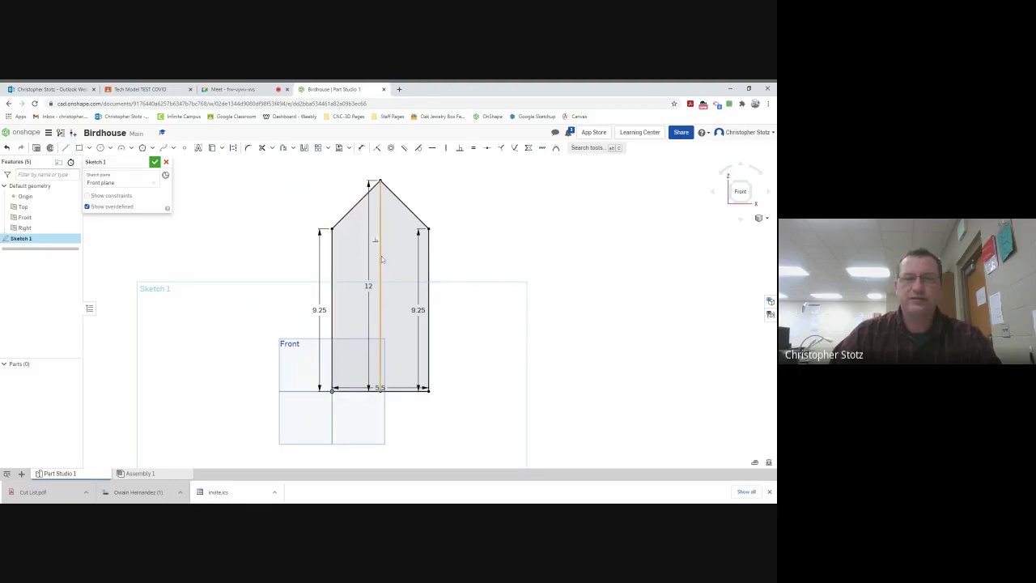
left_click(381, 259)
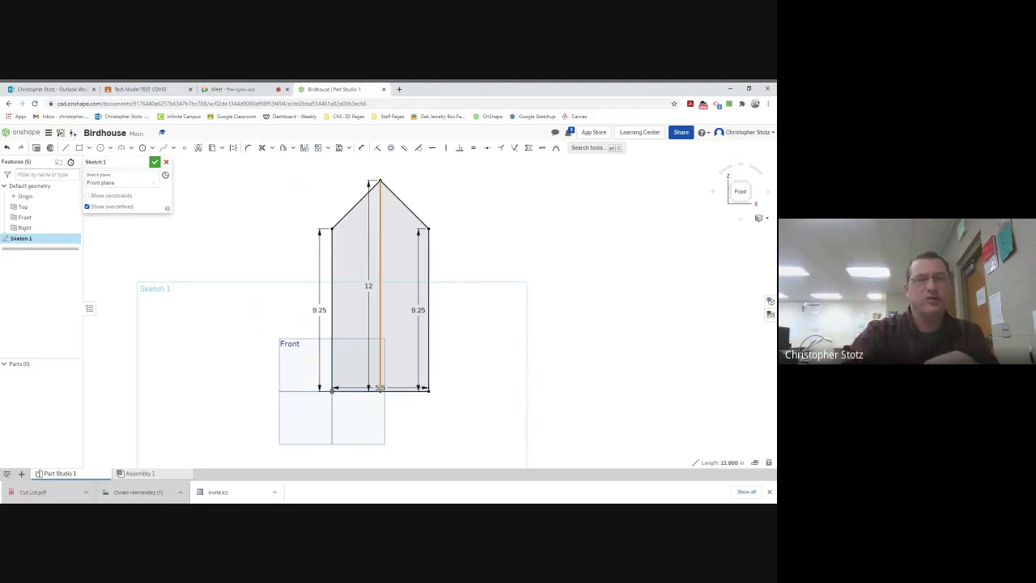
key("Delete")
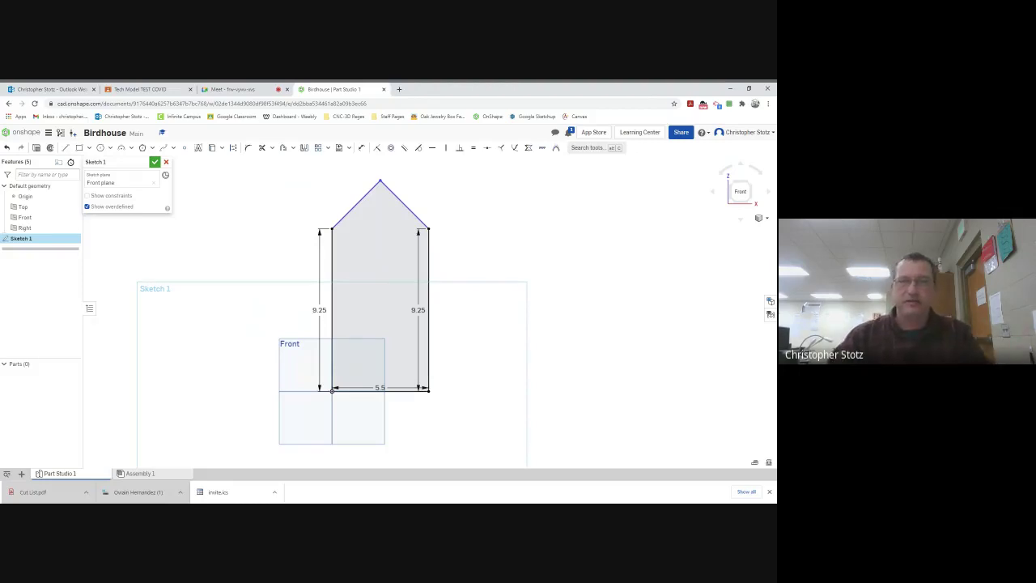
Step: Extrude the peaked panel profile as a new solid with a blind depth of 0.75 in
left_click(35, 149)
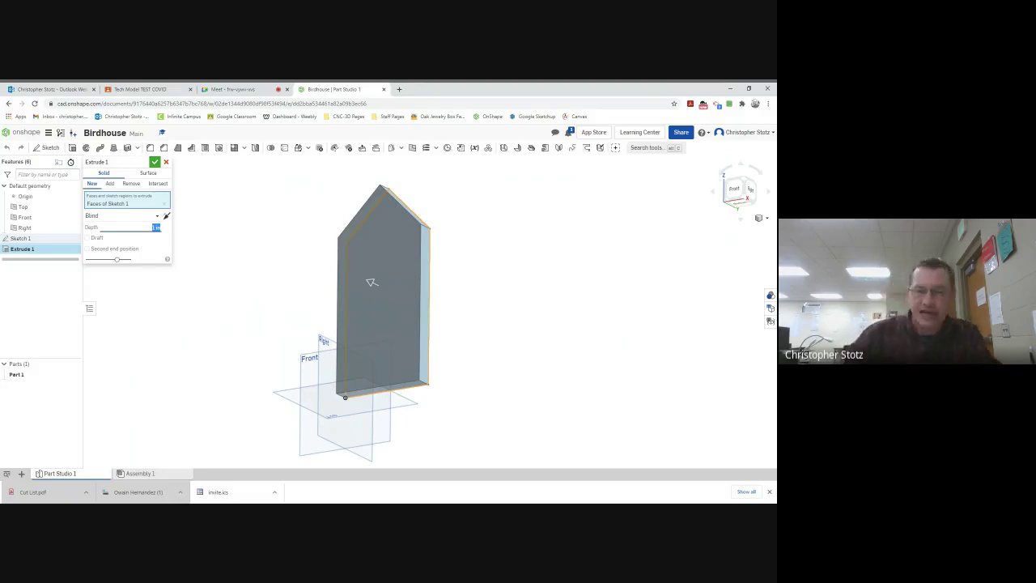
key("BackSpace")
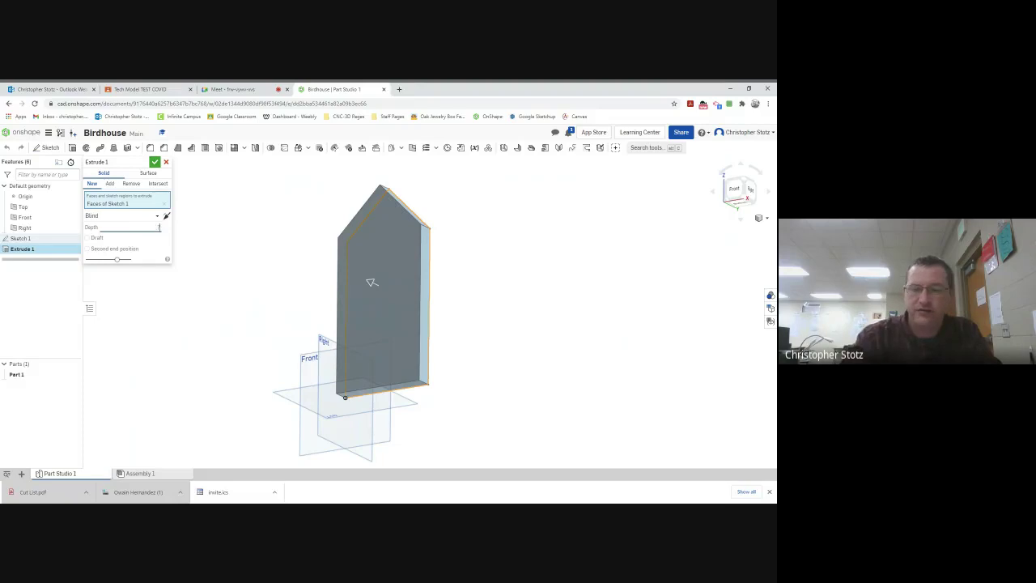
type("0.75")
key("Return")
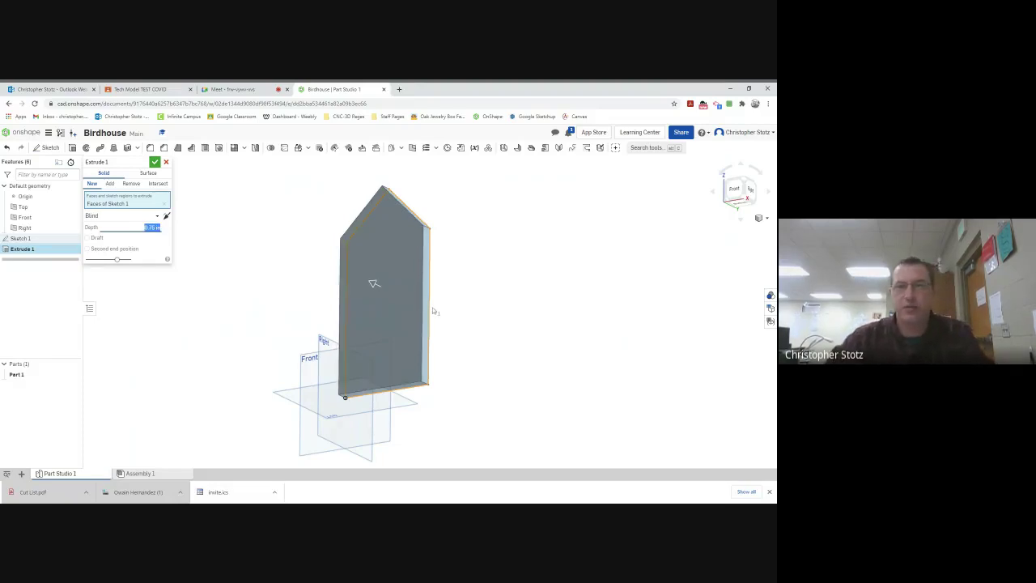
right_click_drag(433, 305, 408, 313)
left_click(155, 162)
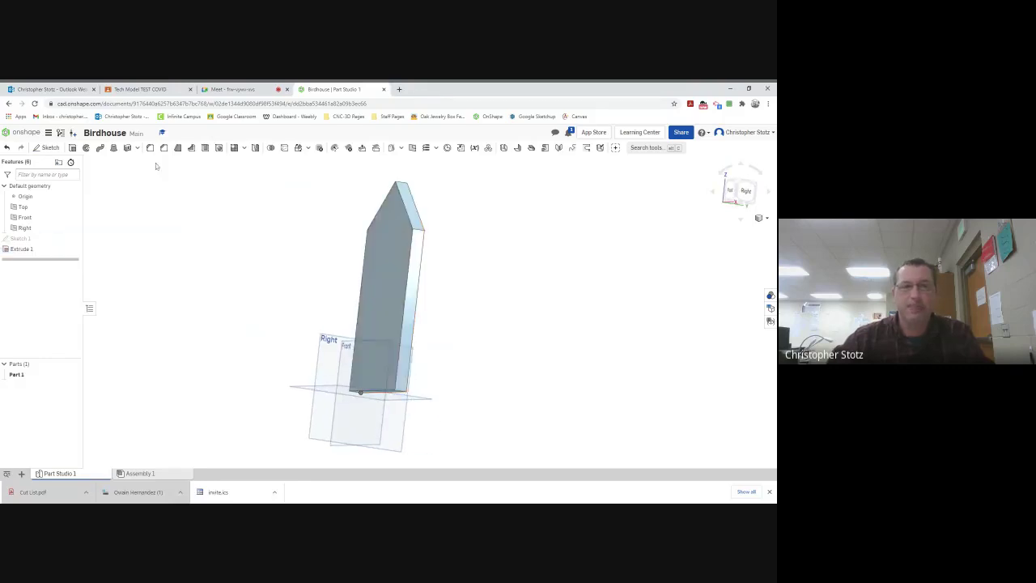
Step: Start a new sketch on the front face of the extruded panel
right_click_drag(228, 301, 257, 303)
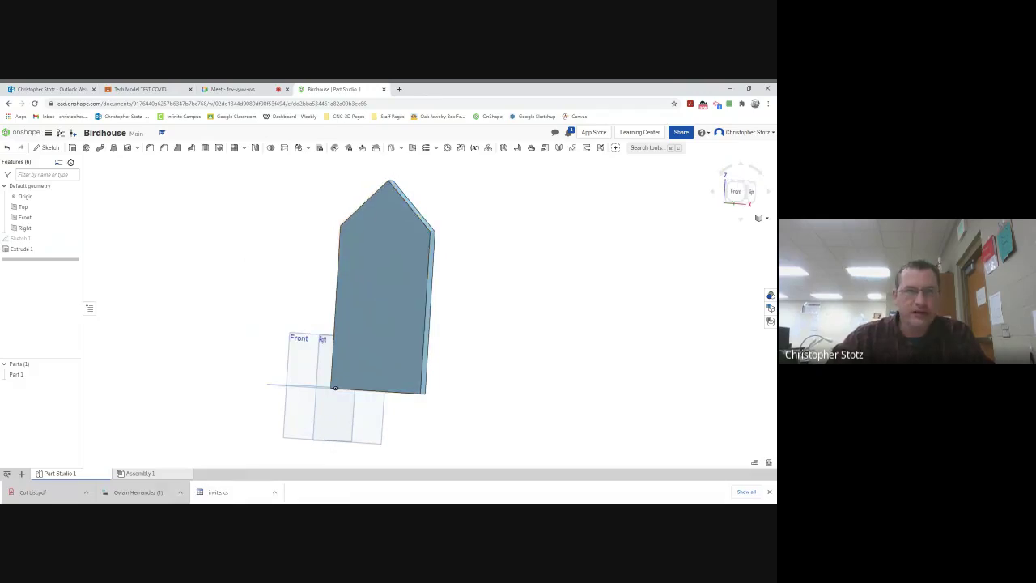
left_click(46, 148)
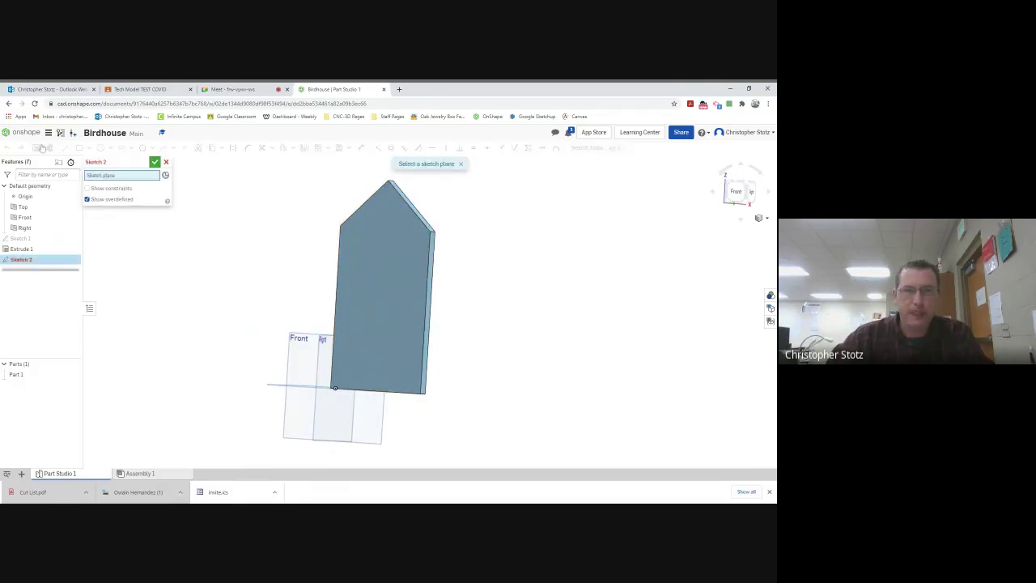
left_click(388, 279)
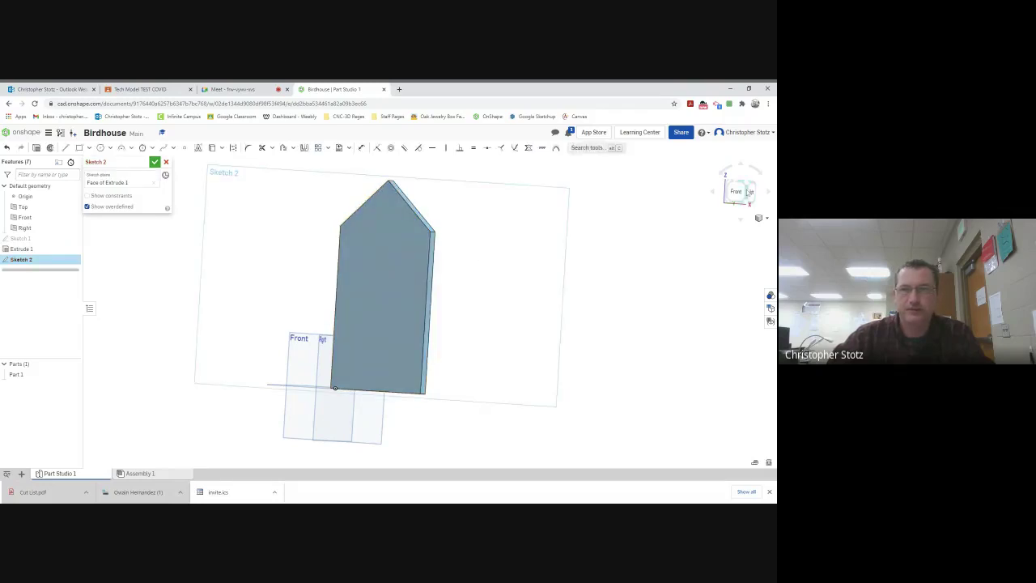
left_click(742, 192)
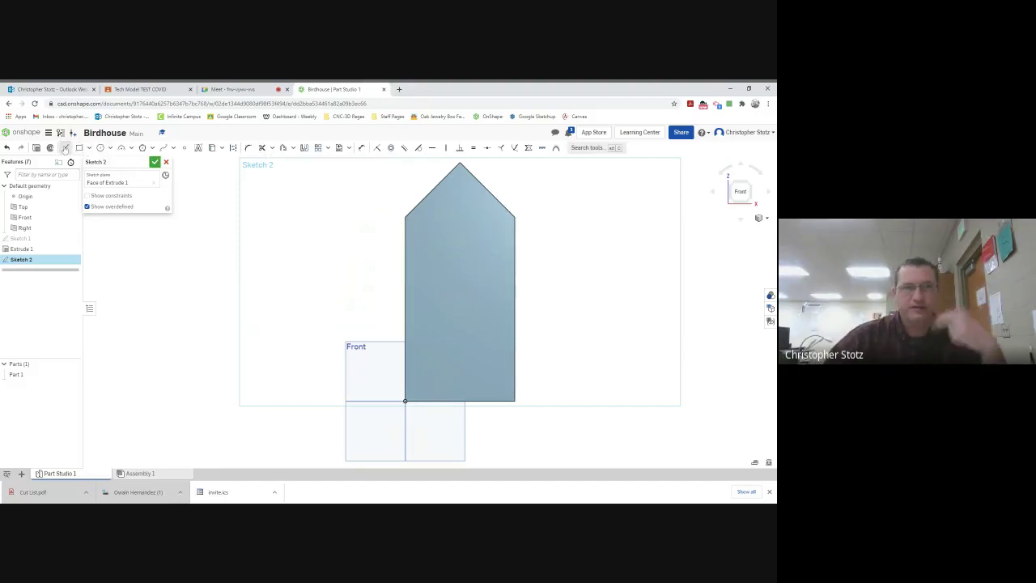
Step: Draw a vertical line 7 in long upward from the midpoint of the panel's bottom edge, ending the line chain there
left_click(65, 148)
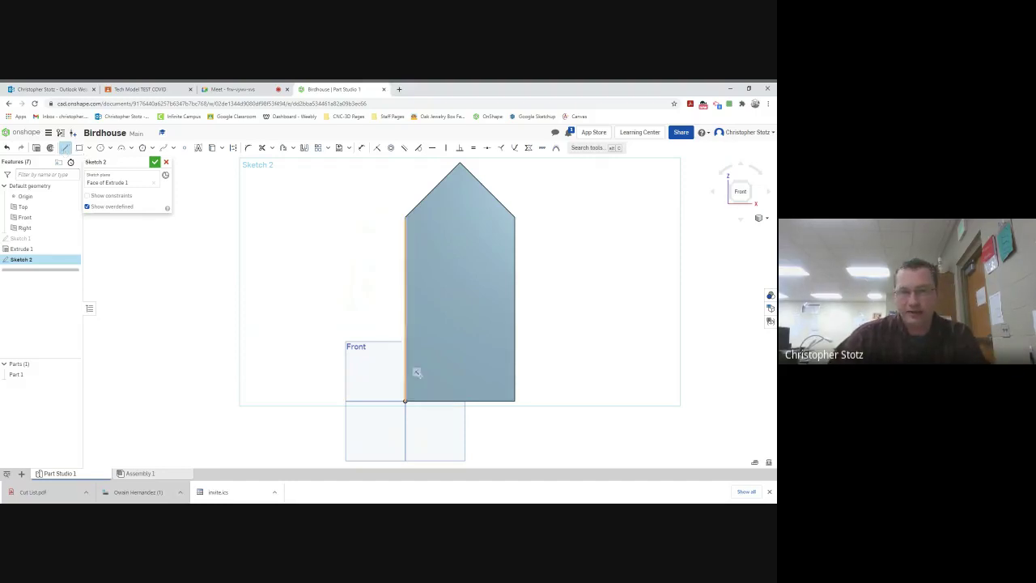
scroll(472, 410, "up", 2)
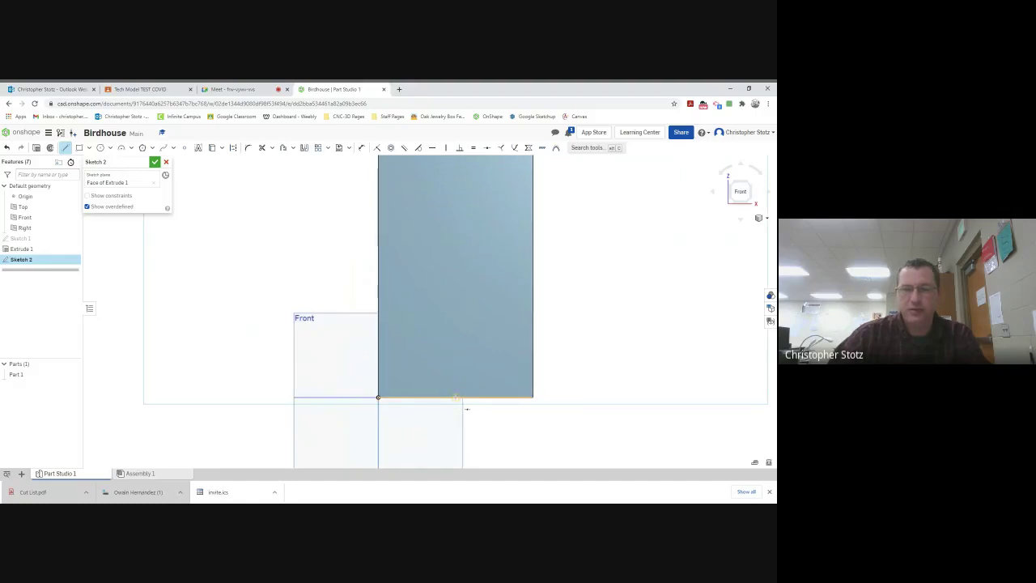
left_click(455, 397)
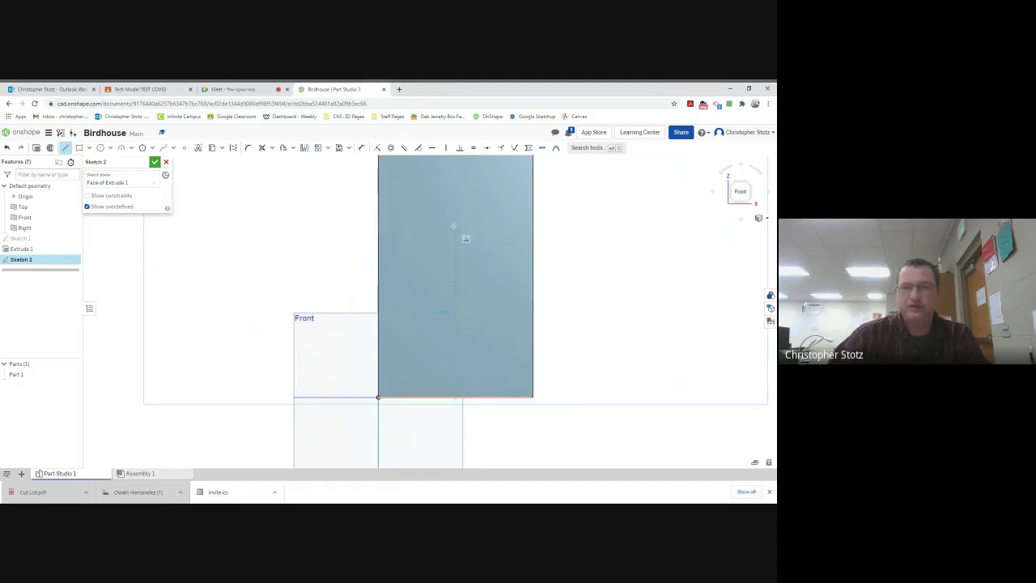
left_click(454, 225)
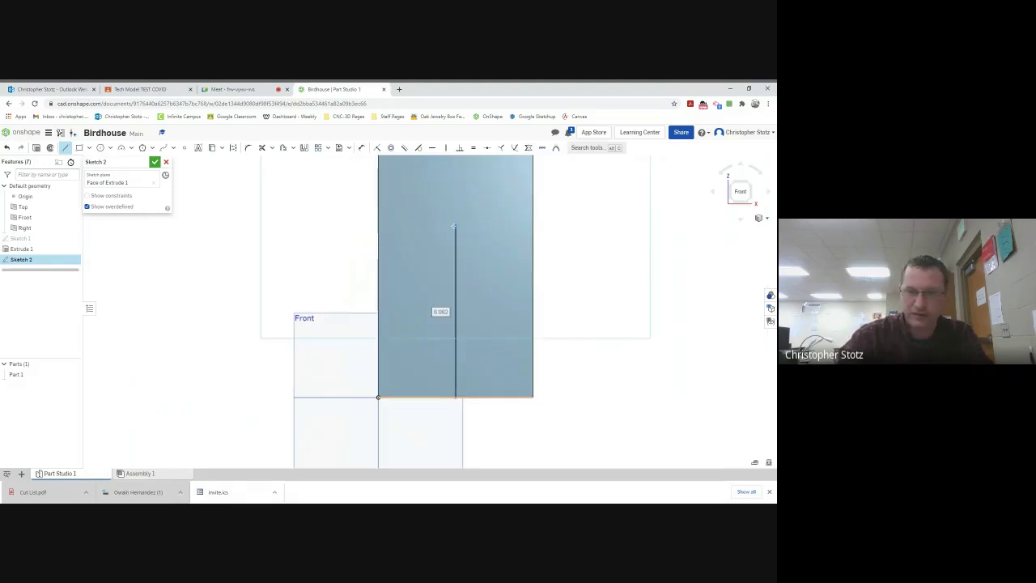
type("7")
key("Return")
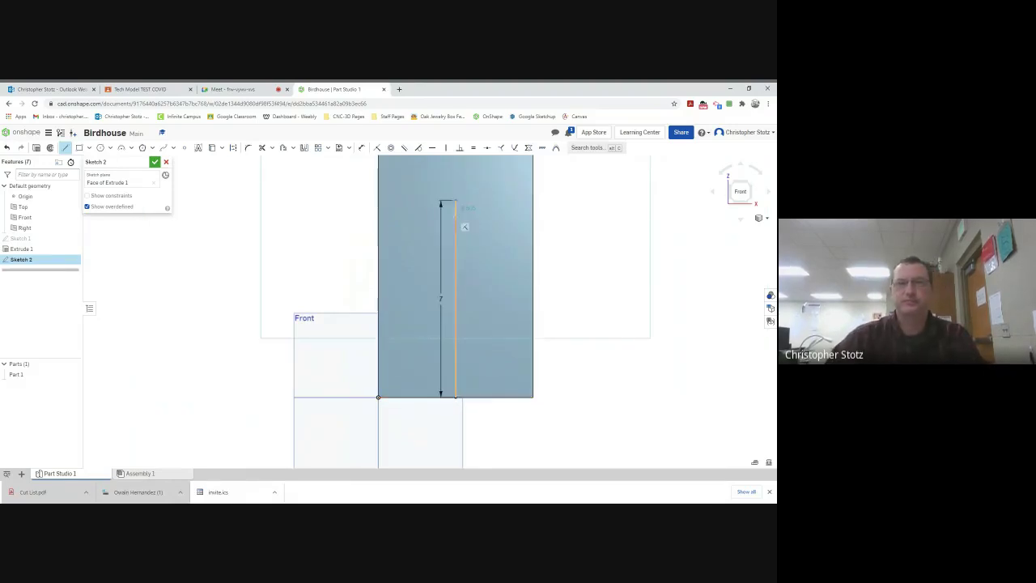
scroll(447, 281, "down", 3)
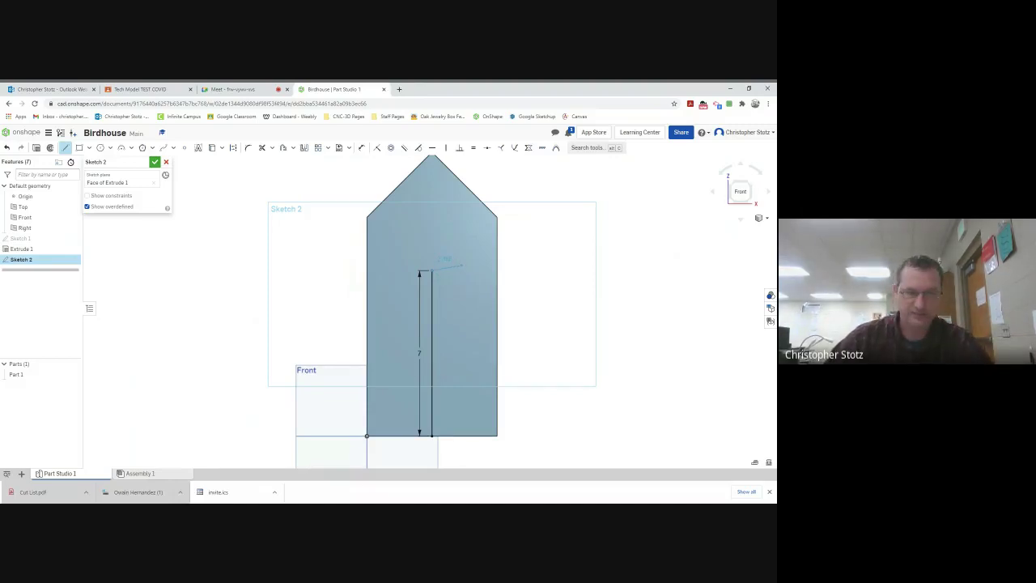
key("Escape")
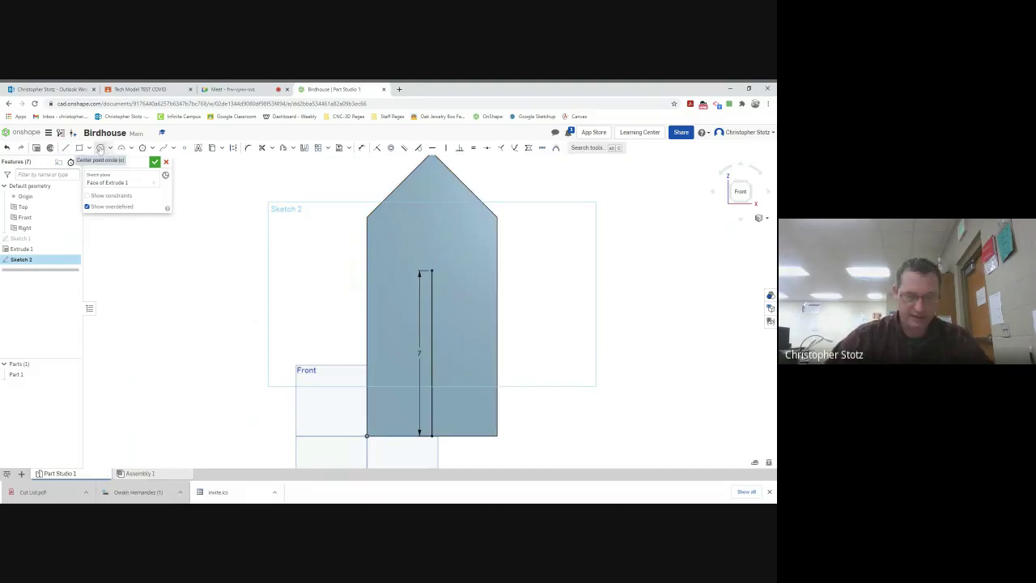
Step: Draw a 2 in diameter circle centred on the vertical line's upper end, and delete the vertical line
left_click(100, 149)
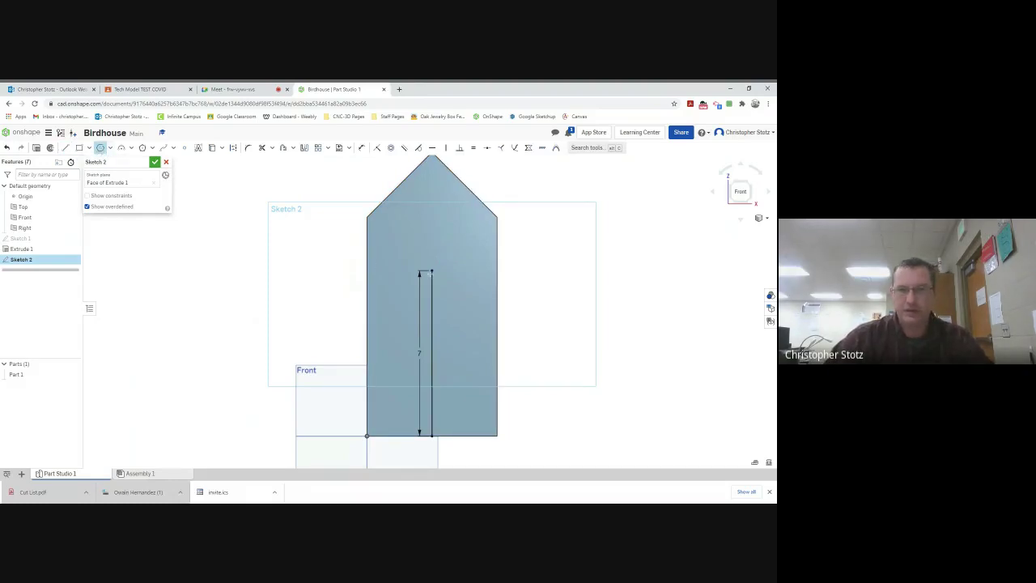
left_click(432, 271)
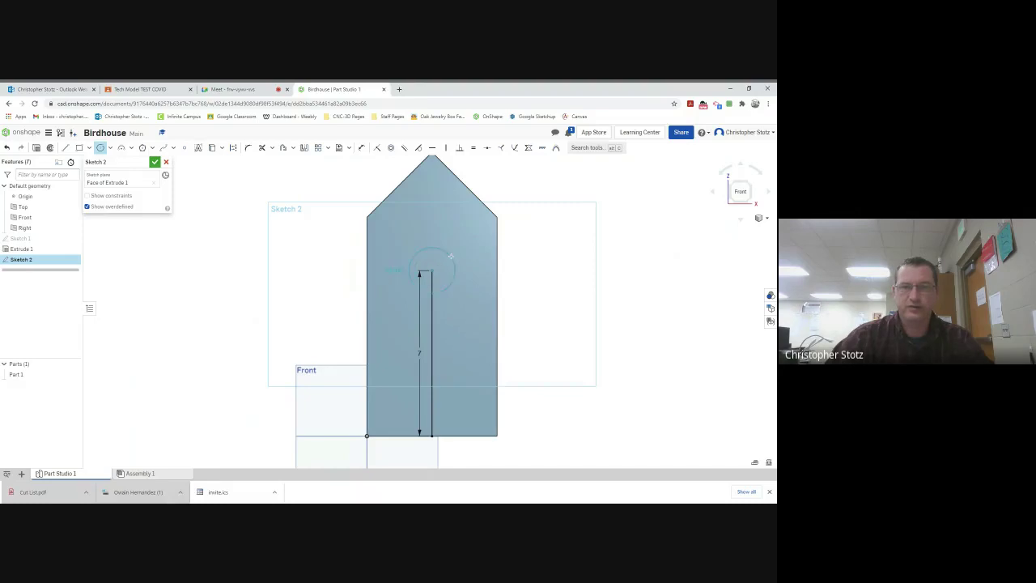
left_click(456, 253)
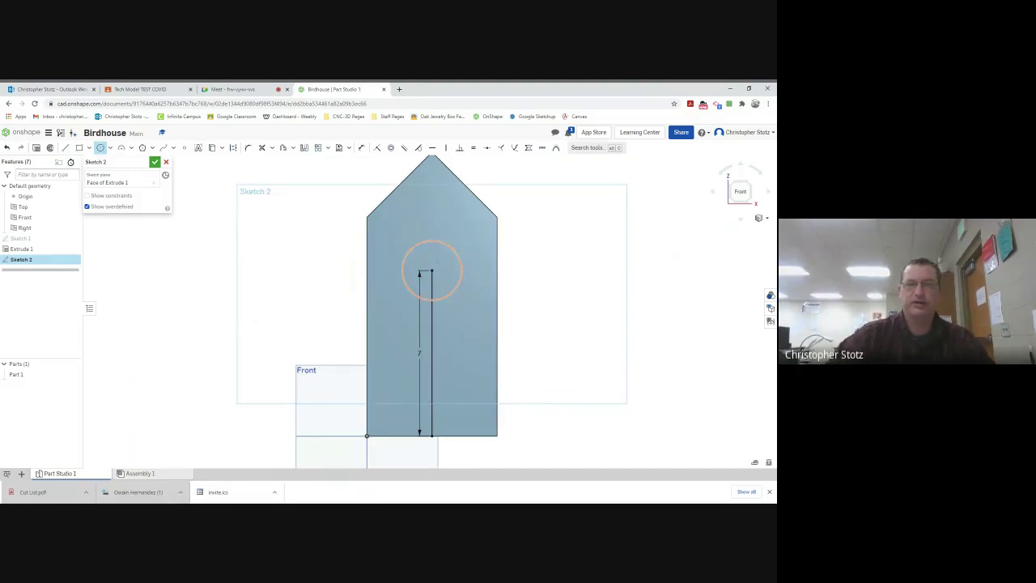
type("2")
key("Return")
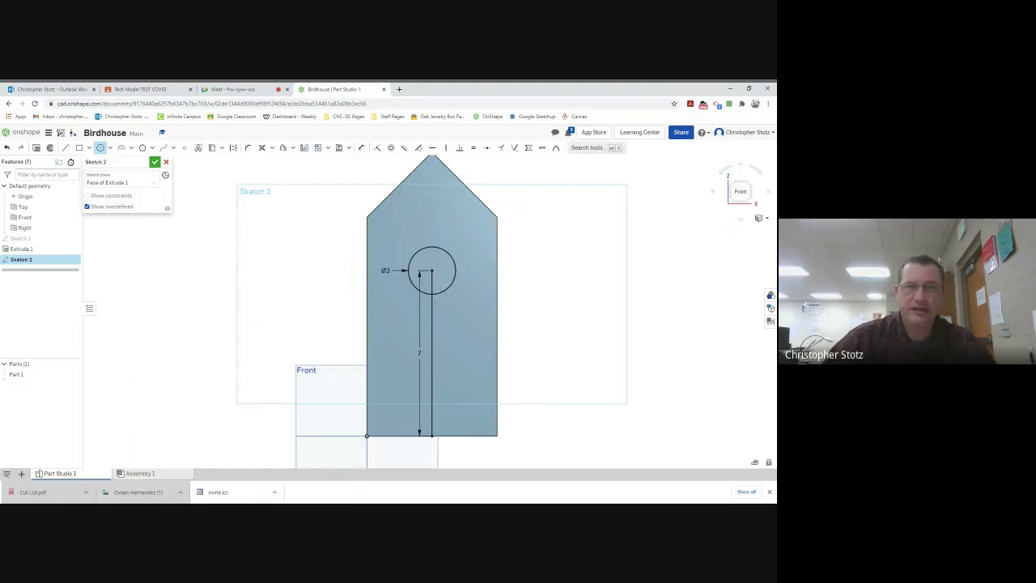
key("Escape")
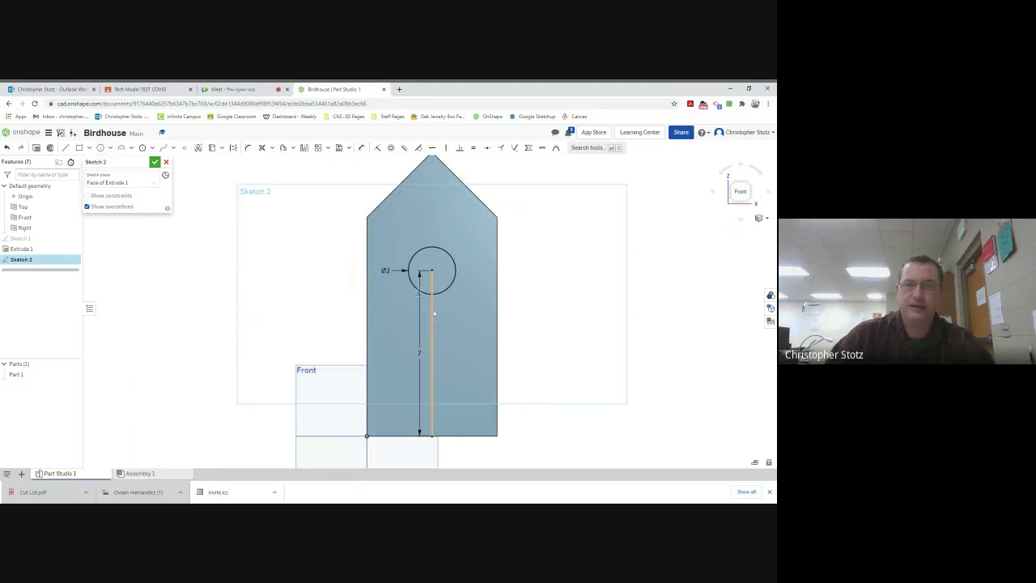
left_click(433, 352)
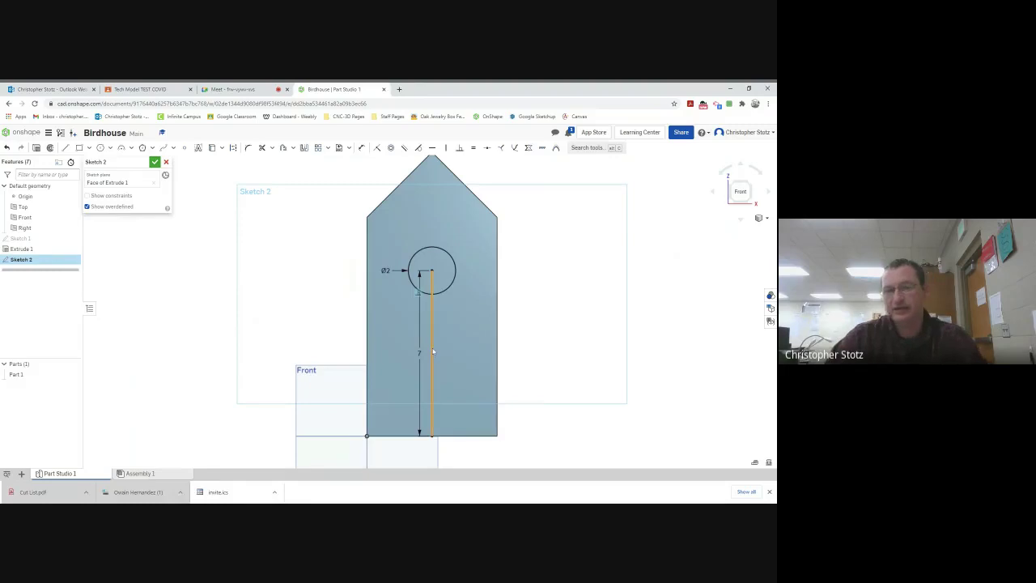
key("Delete")
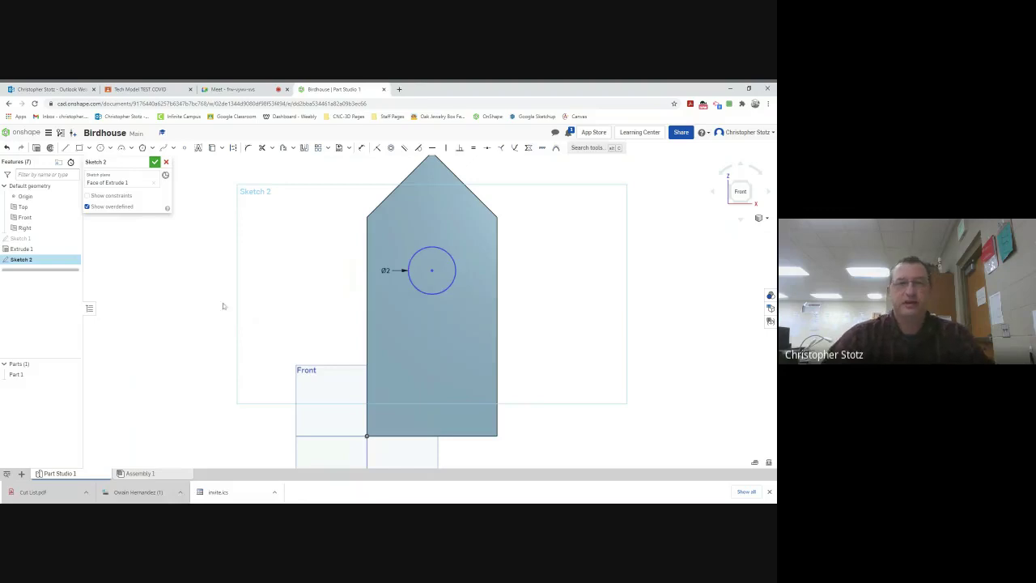
Step: Cut the circle through the panel with a Remove extrude using the Through all end condition
left_click(35, 148)
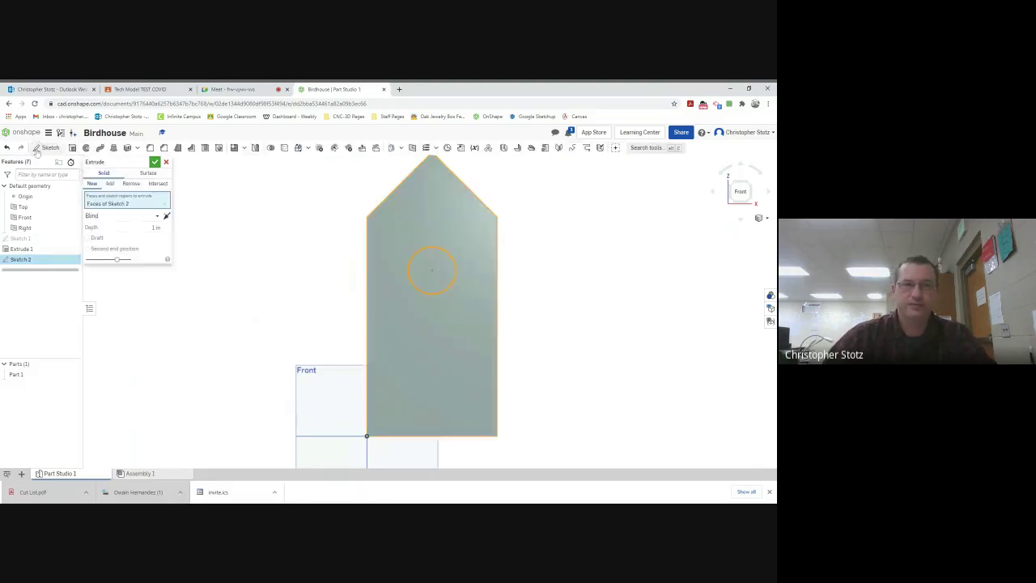
right_click_drag(537, 323, 496, 321)
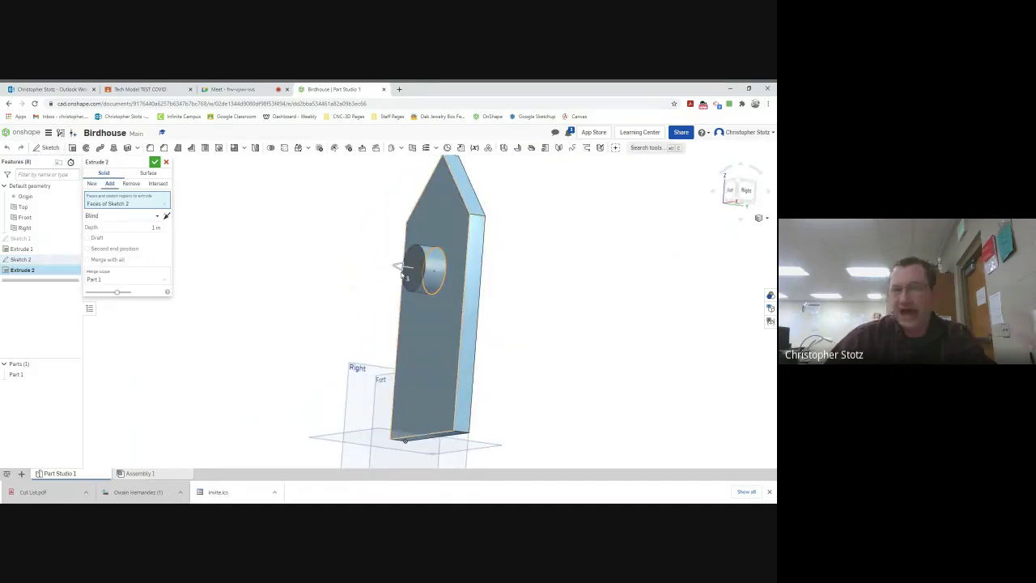
left_click(131, 184)
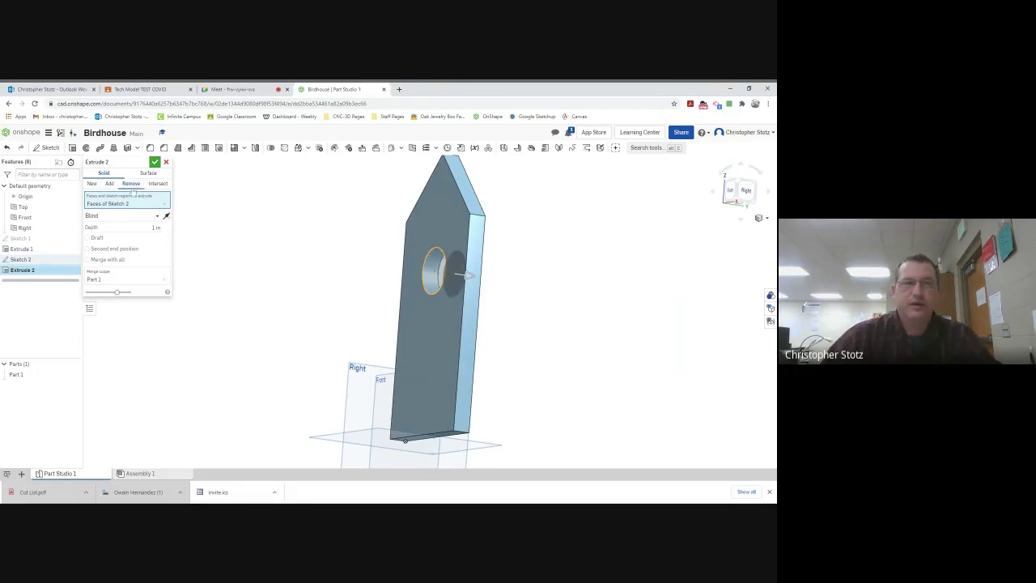
right_click_drag(215, 267, 137, 231)
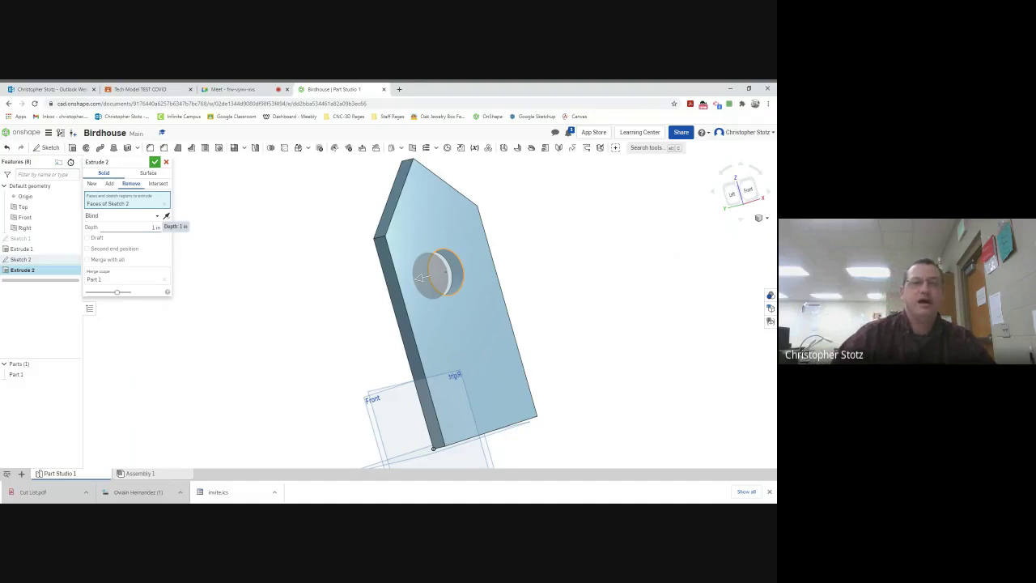
left_click(158, 220)
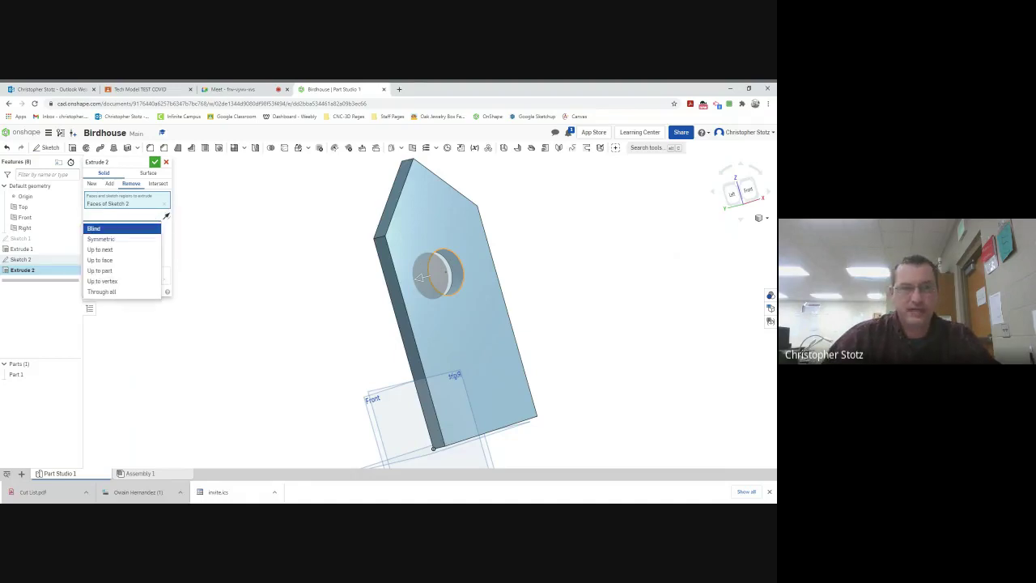
left_click(130, 292)
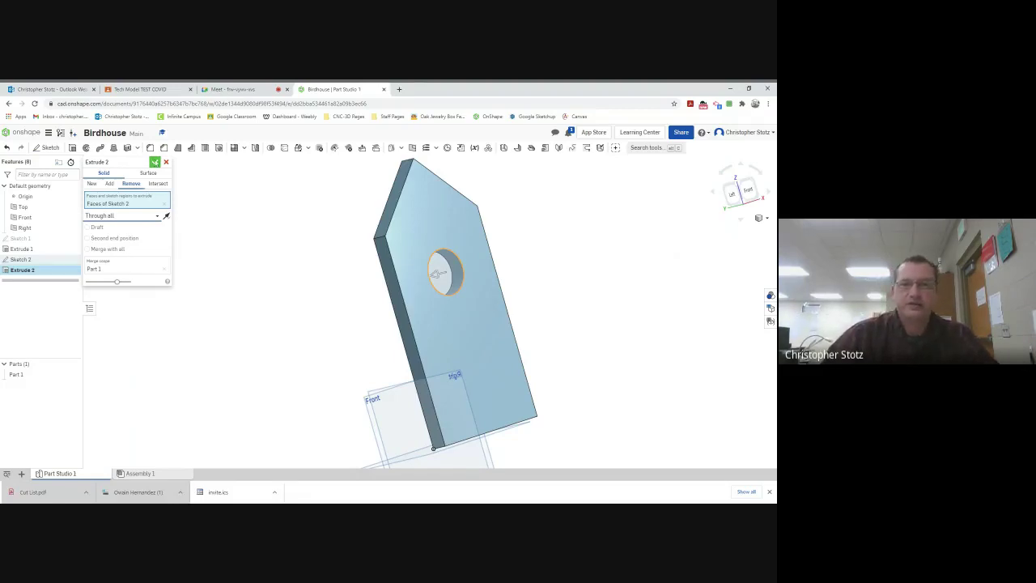
left_click(154, 161)
middle_click_drag(256, 321, 274, 311)
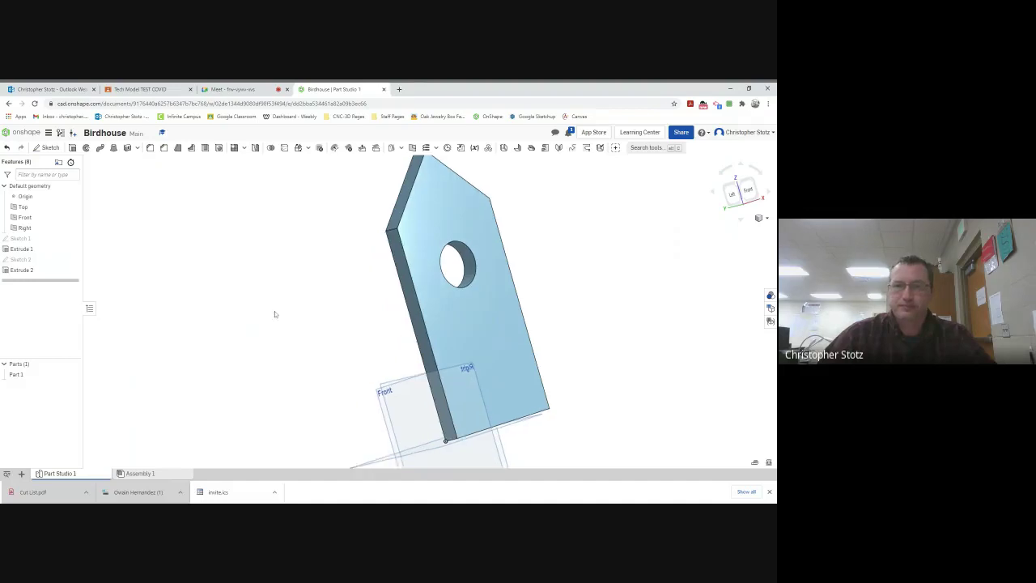
right_click_drag(274, 314, 321, 342)
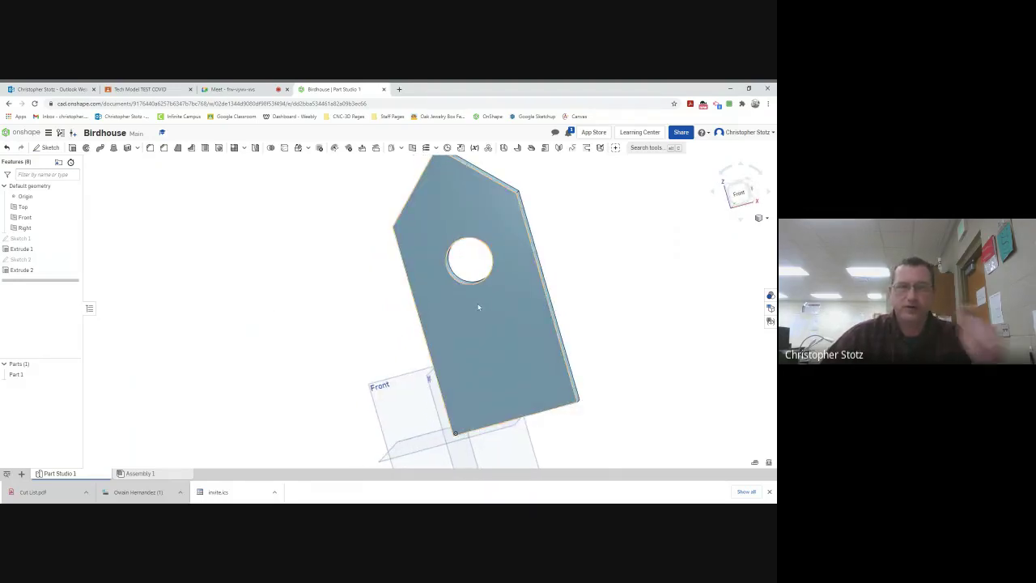
Step: Start a new sketch on the panel's front face and view it straight from the front
left_click(46, 147)
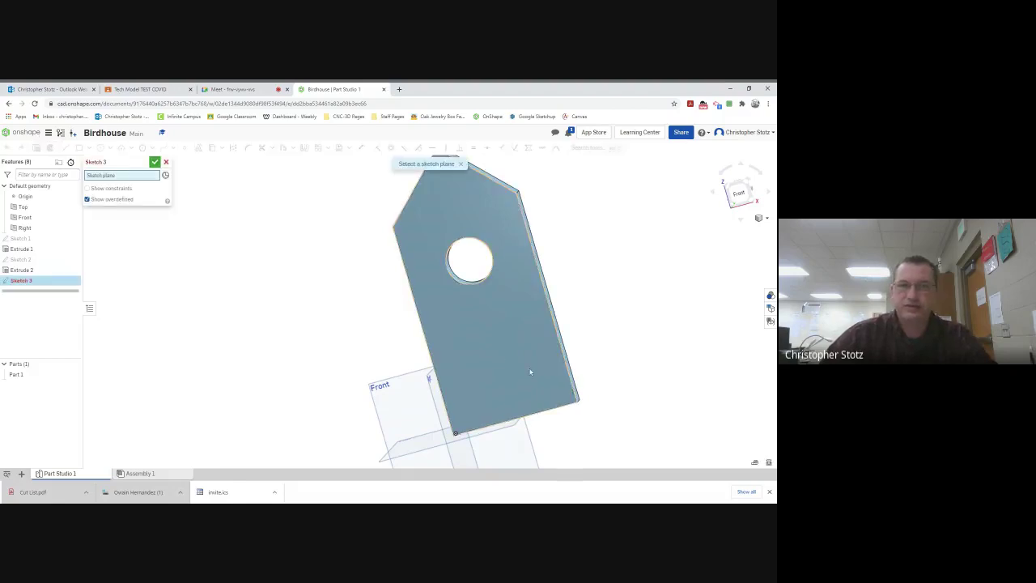
left_click(542, 360)
left_click(738, 192)
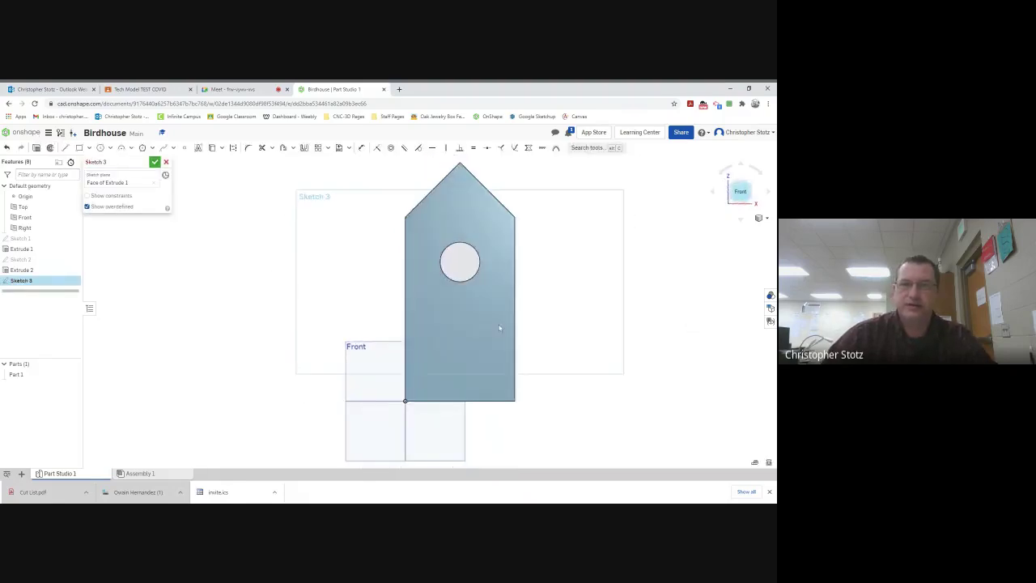
Step: Draw a vertical line 5.5 in long upward from the midpoint of the panel's bottom edge, ending the line chain there
left_click(65, 149)
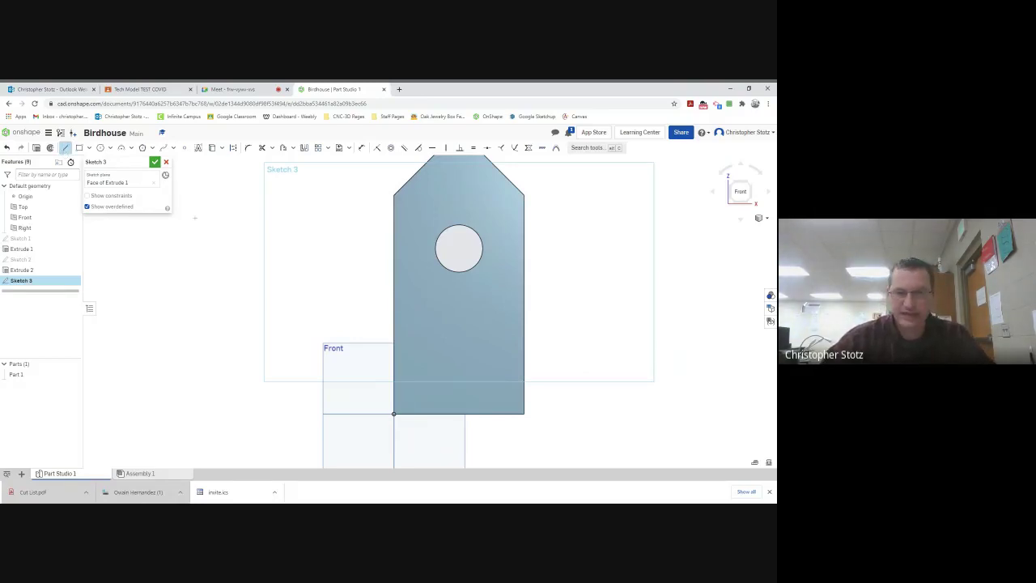
left_click(459, 414)
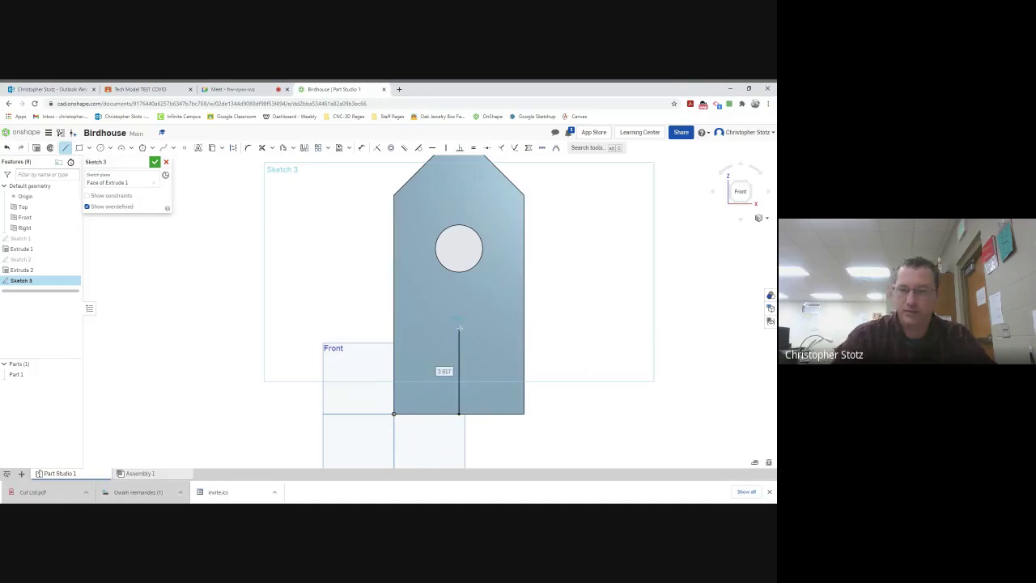
type("5.5")
key("Return")
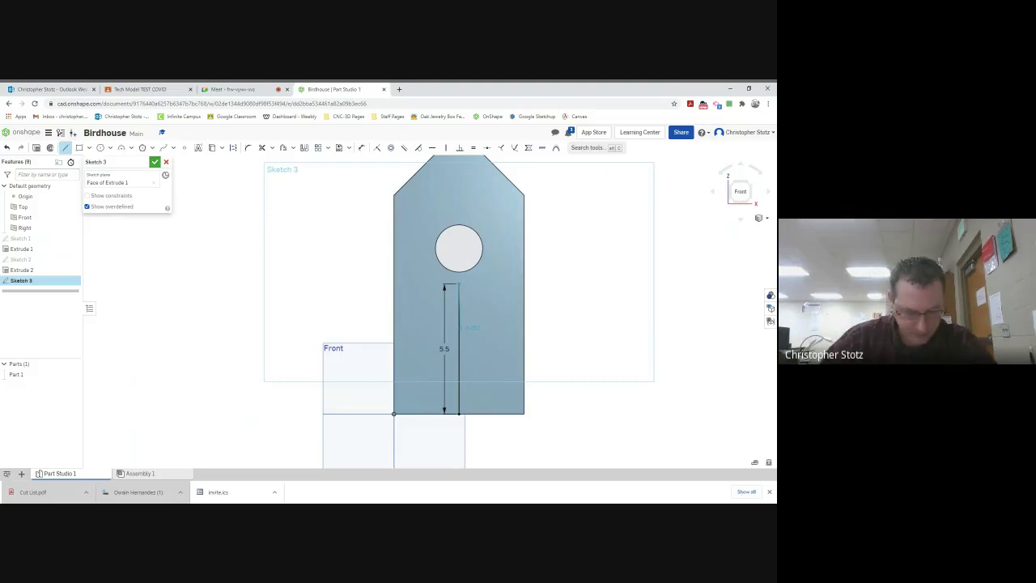
key("Escape")
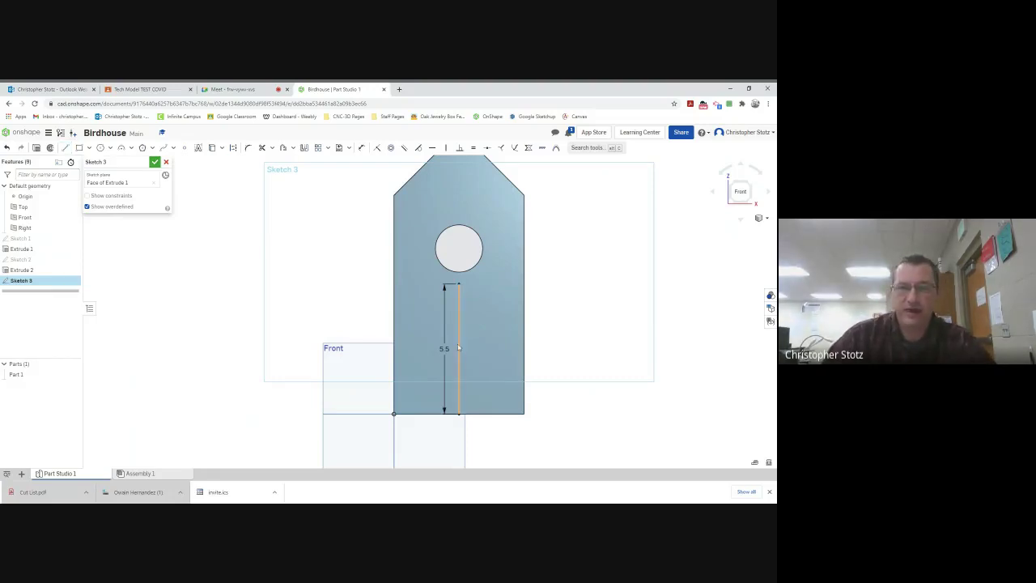
Step: Set the vertical line's length to 5 in
left_click(458, 348)
double_click(444, 349)
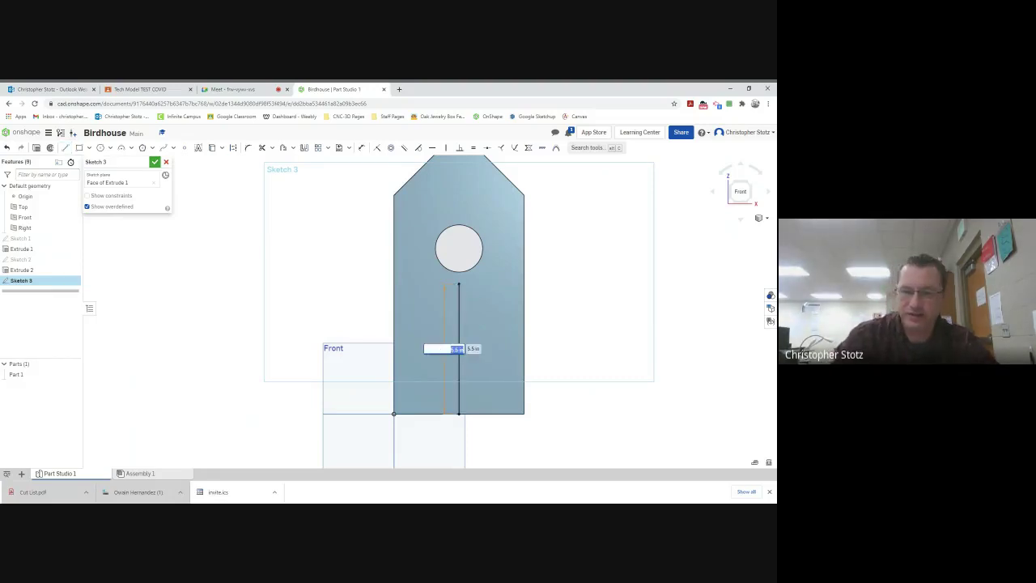
type("5")
key("Return")
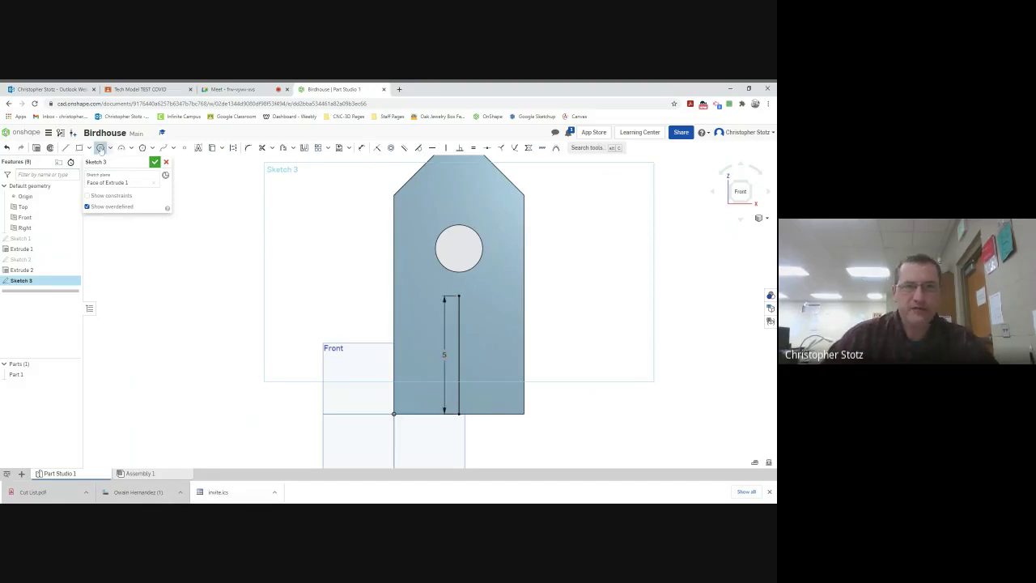
Step: Draw a 0.25 in diameter circle centred on the vertical line's upper end, and delete the line
left_click(100, 148)
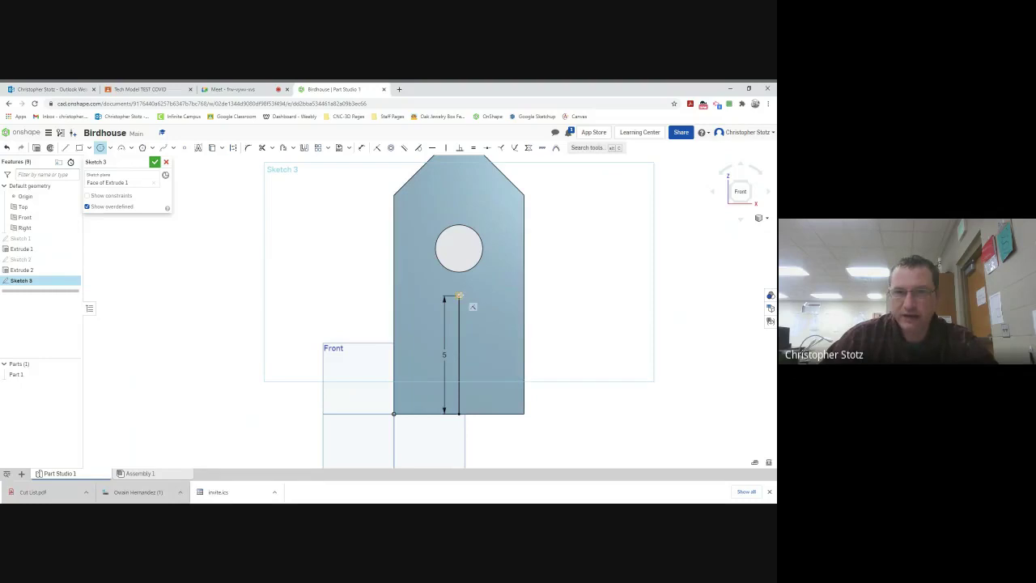
left_click(458, 296)
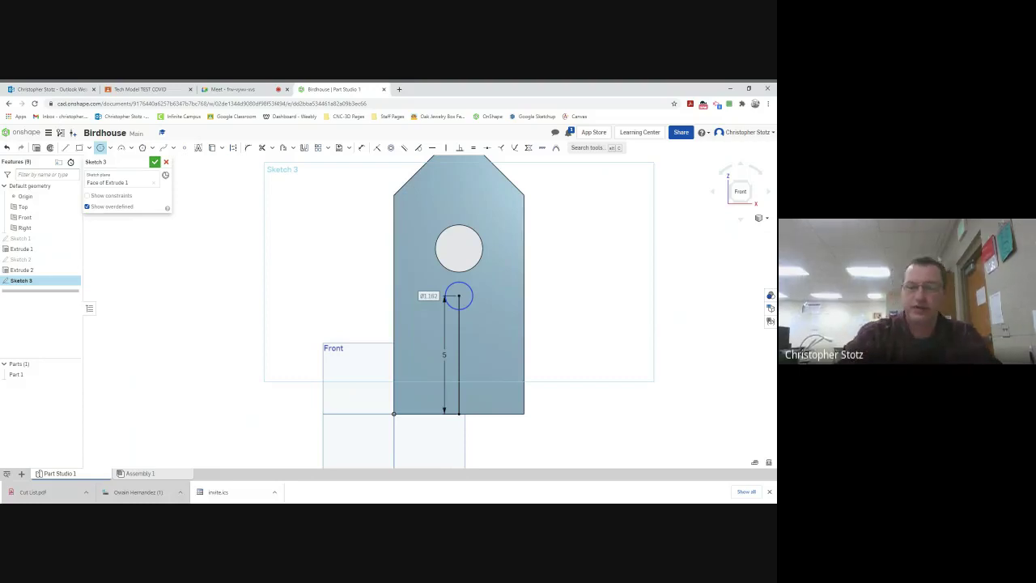
type(".25")
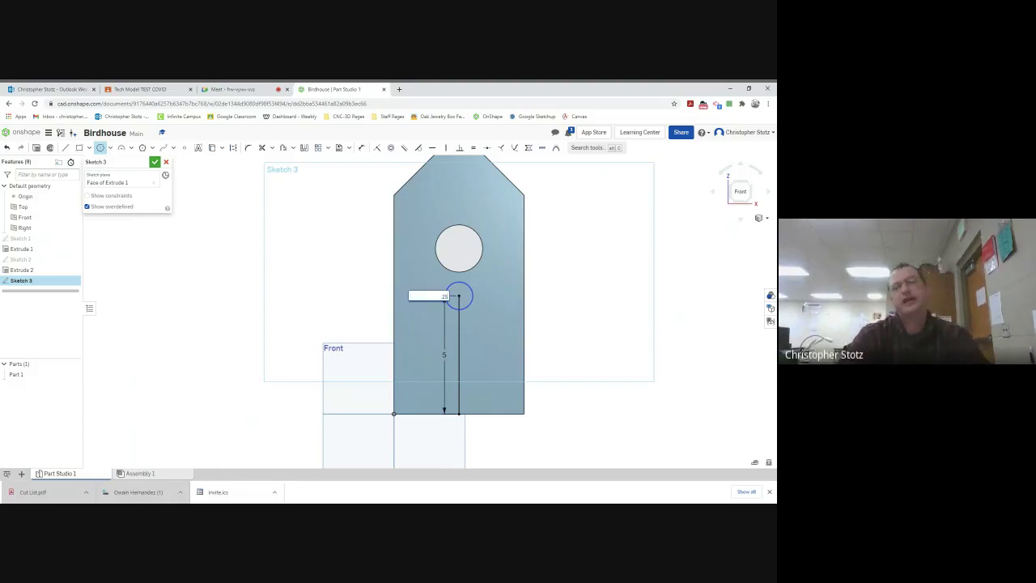
key("Return")
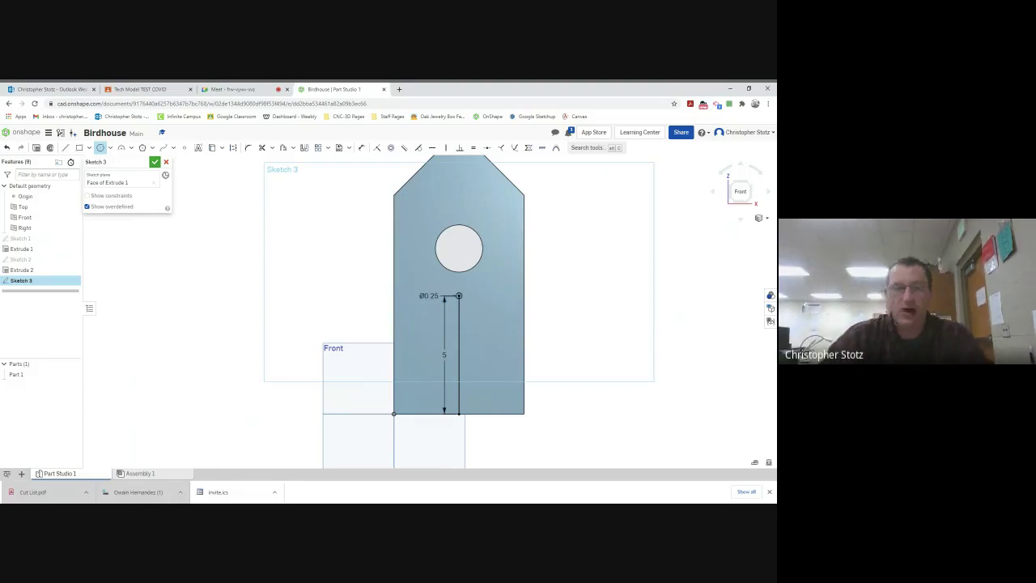
key("Escape")
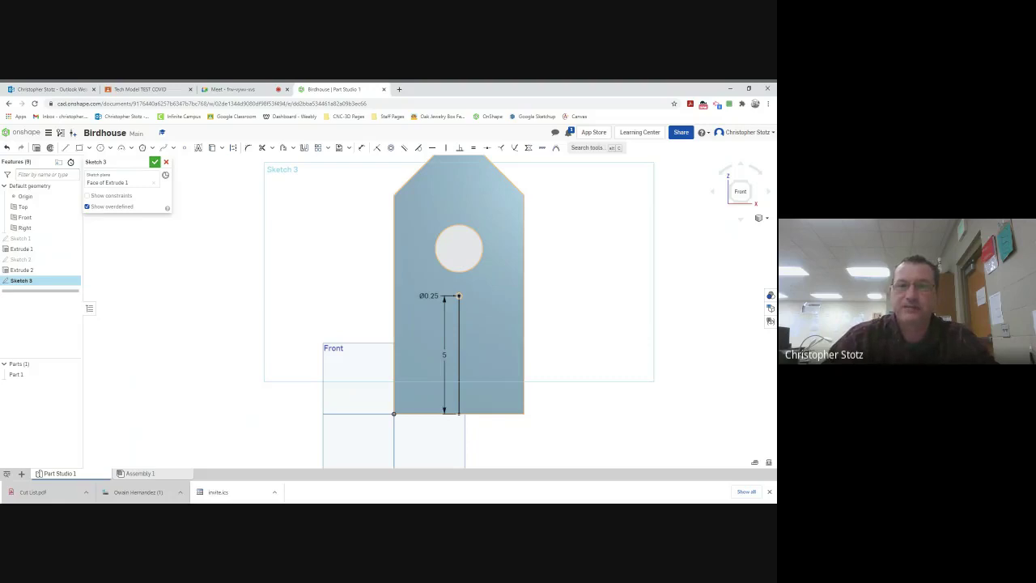
left_click(459, 350)
key("Delete")
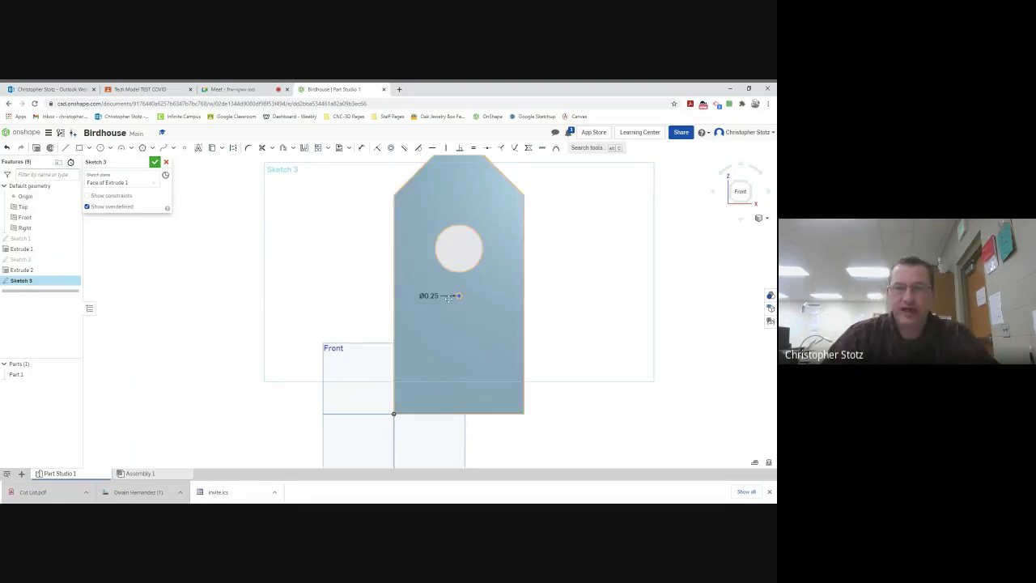
Step: Cut the small circle below the entrance hole through the panel with a Remove extrude using the Through all end condition
scroll(449, 296, "up", 3)
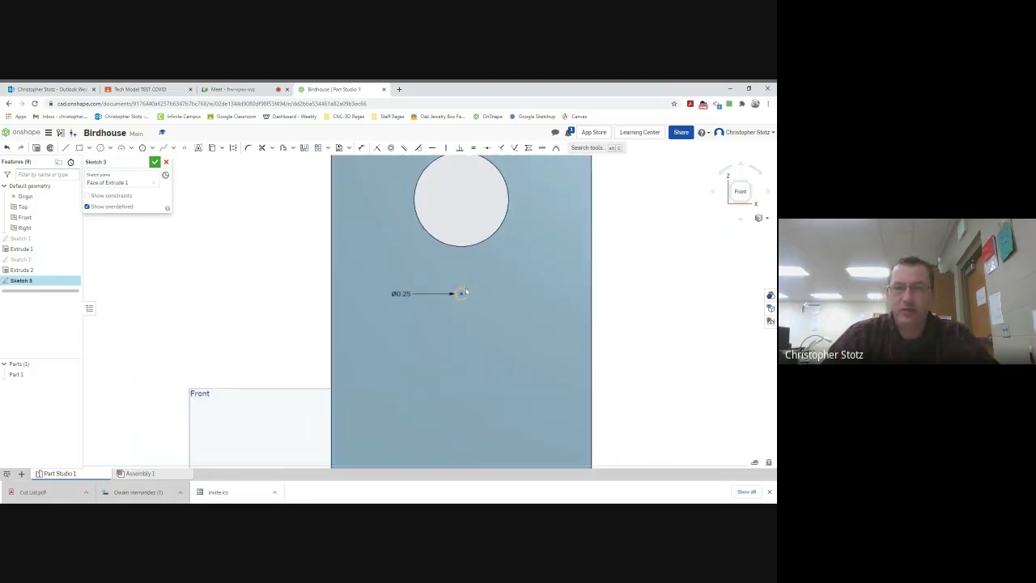
left_click(35, 148)
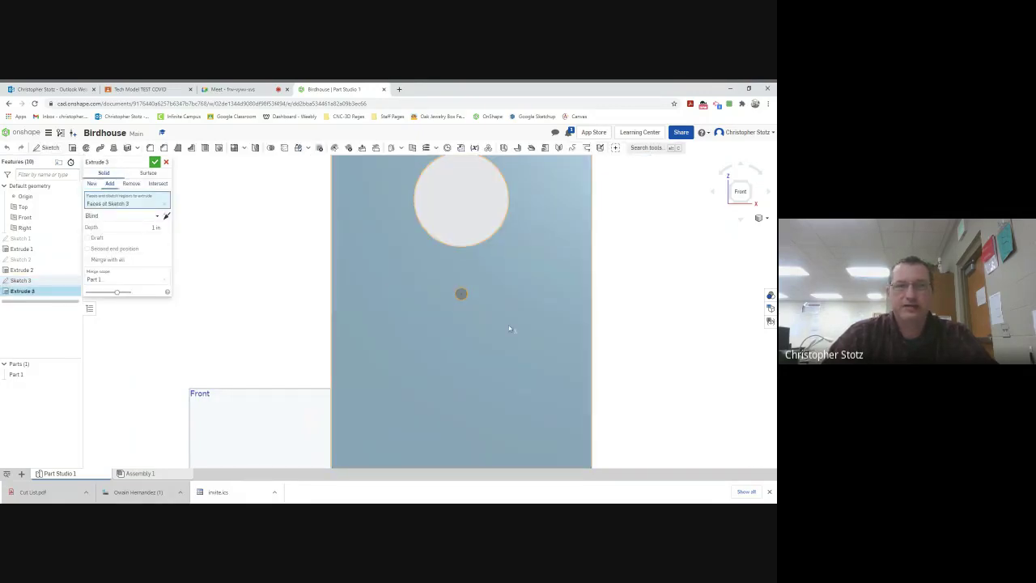
right_click_drag(509, 326, 273, 267)
left_click(139, 184)
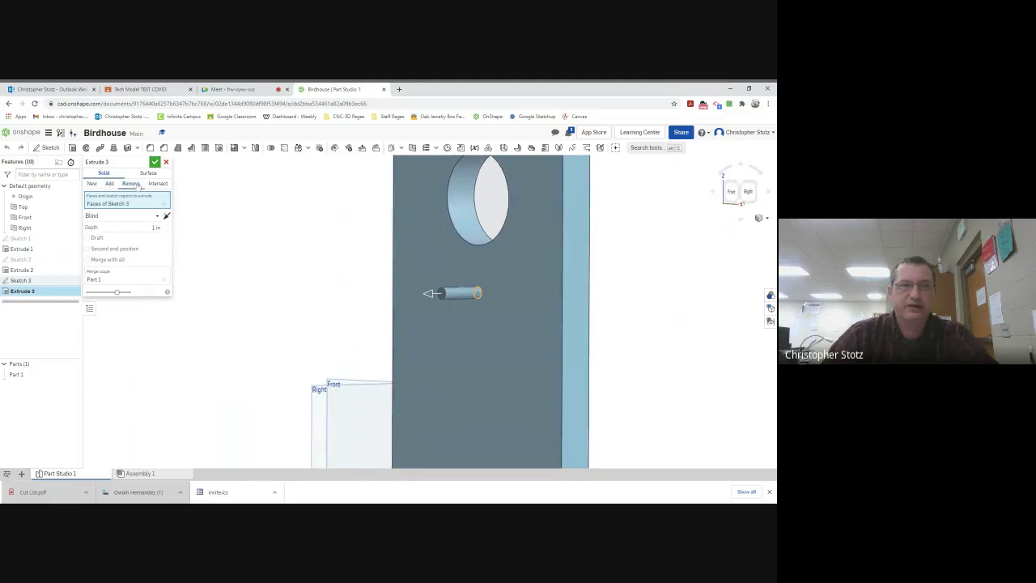
left_click(138, 217)
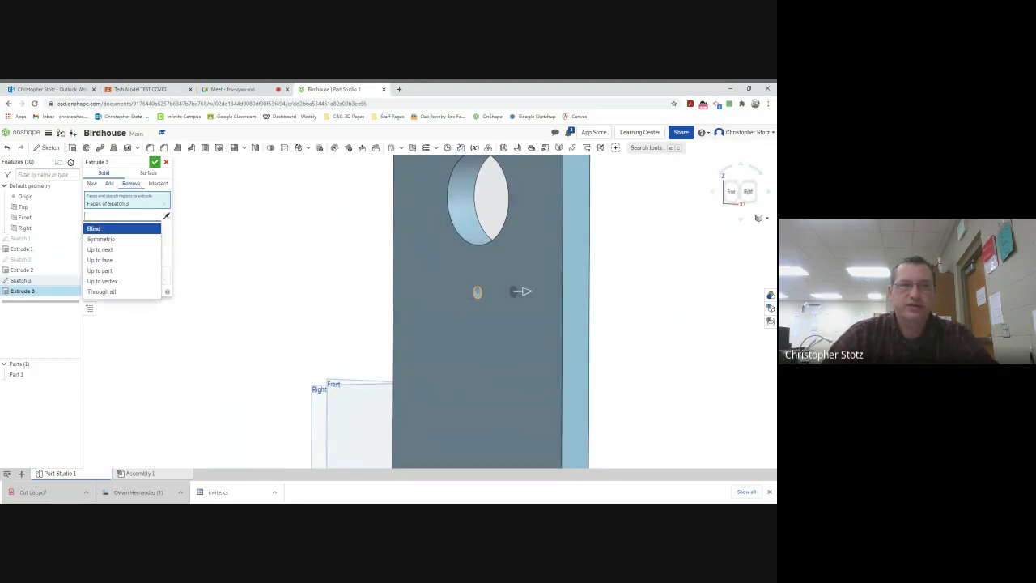
left_click(122, 291)
scroll(340, 318, "down", 3)
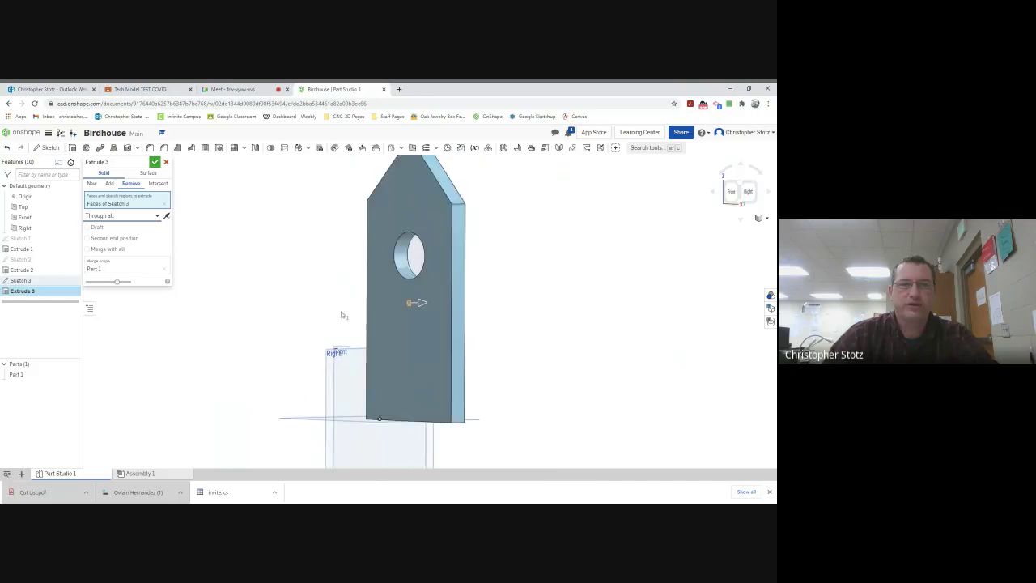
right_click_drag(342, 315, 364, 351)
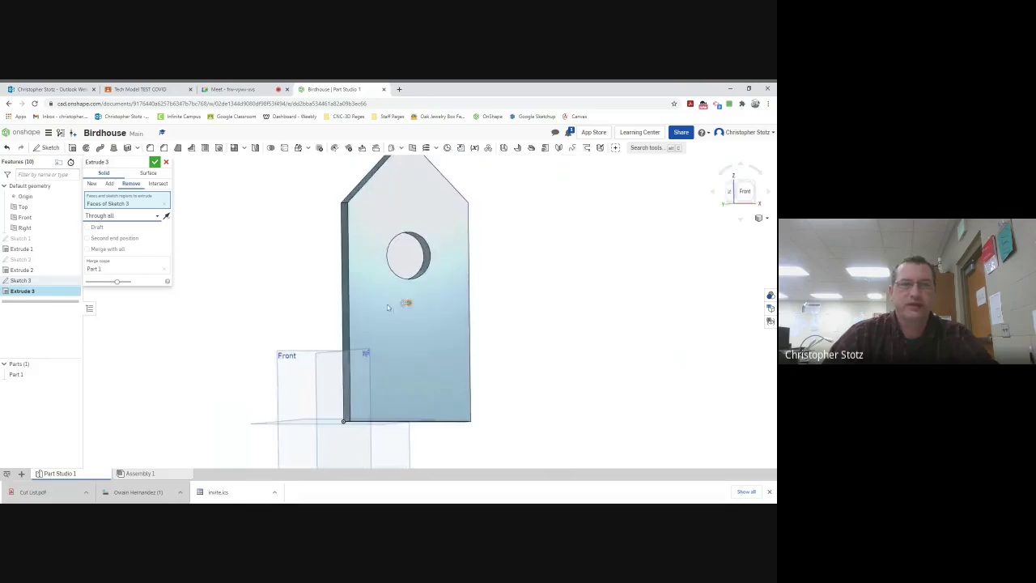
left_click(155, 162)
mouse_move(318, 302)
right_mouse_down()
mouse_move(276, 306)
mouse_move(304, 307)
right_mouse_up()
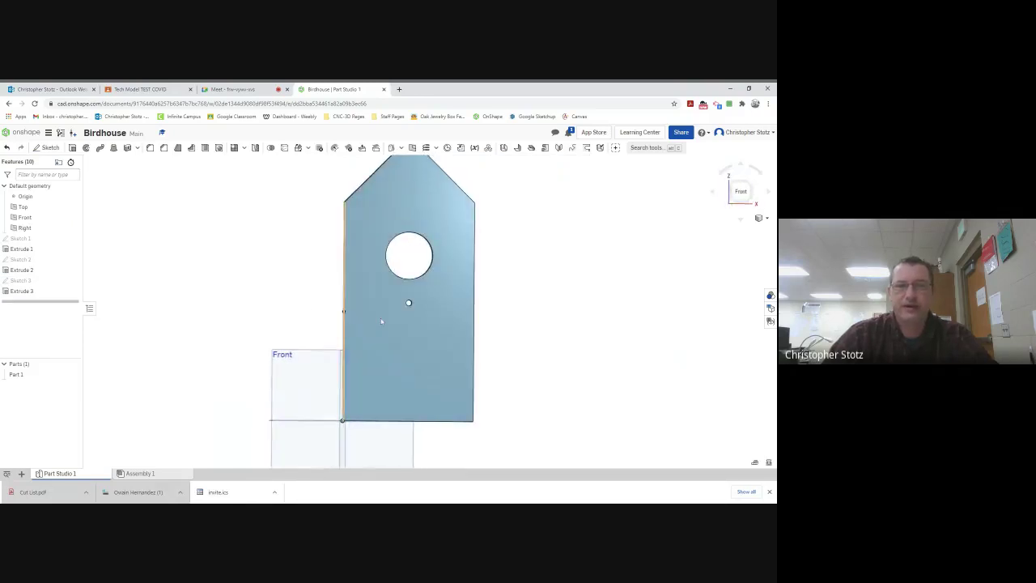
scroll(429, 316, "up", 5)
right_click_drag(429, 316, 288, 298)
scroll(365, 308, "down", 5)
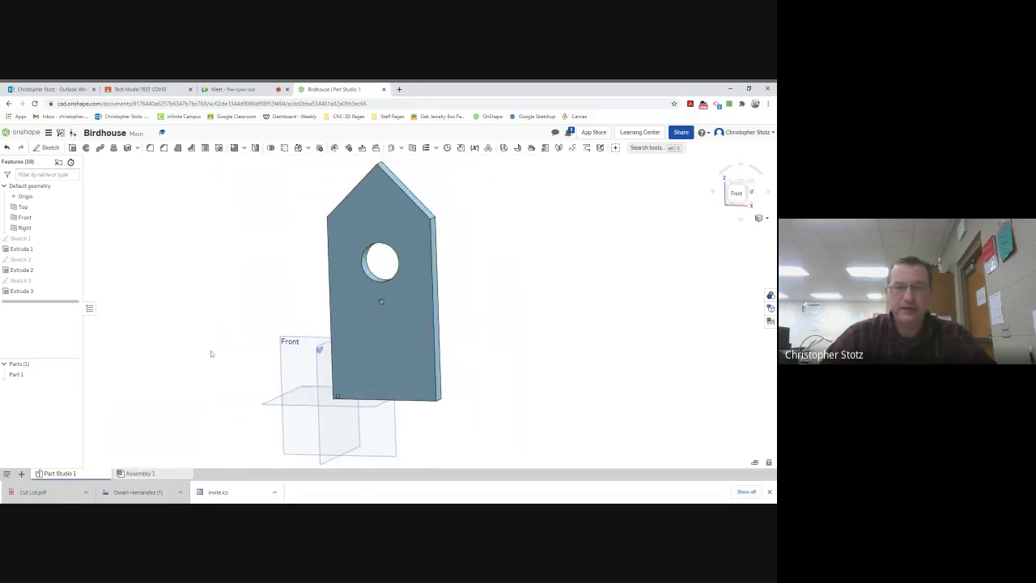
scroll(211, 353, "up", 2)
middle_click_drag(211, 353, 208, 383)
mouse_move(207, 383)
right_mouse_down()
mouse_move(223, 373)
mouse_move(211, 376)
right_mouse_up()
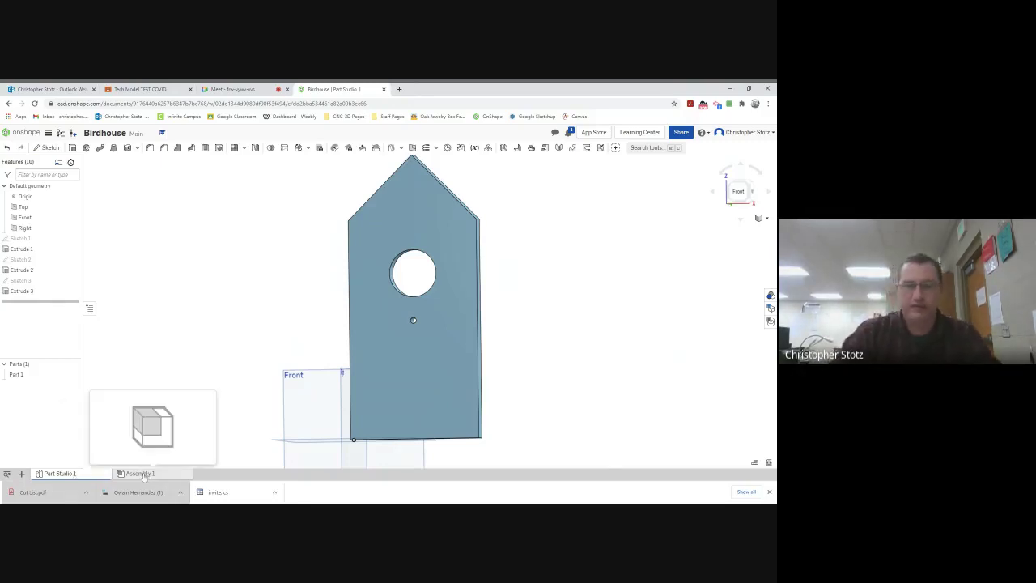
Step: Rename the Part Studio 1 tab as Front
mouse_move(59, 478)
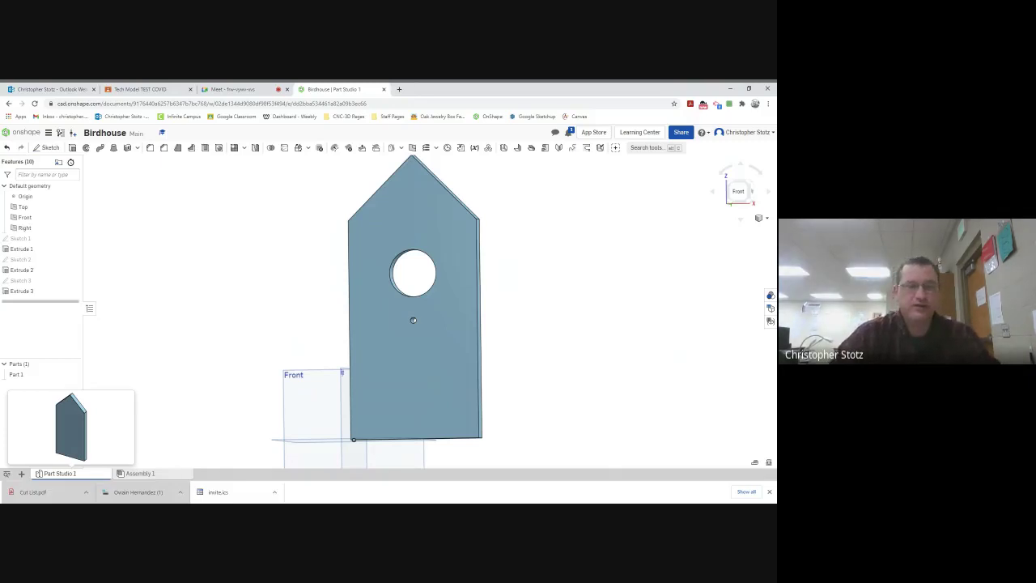
right_click(65, 474)
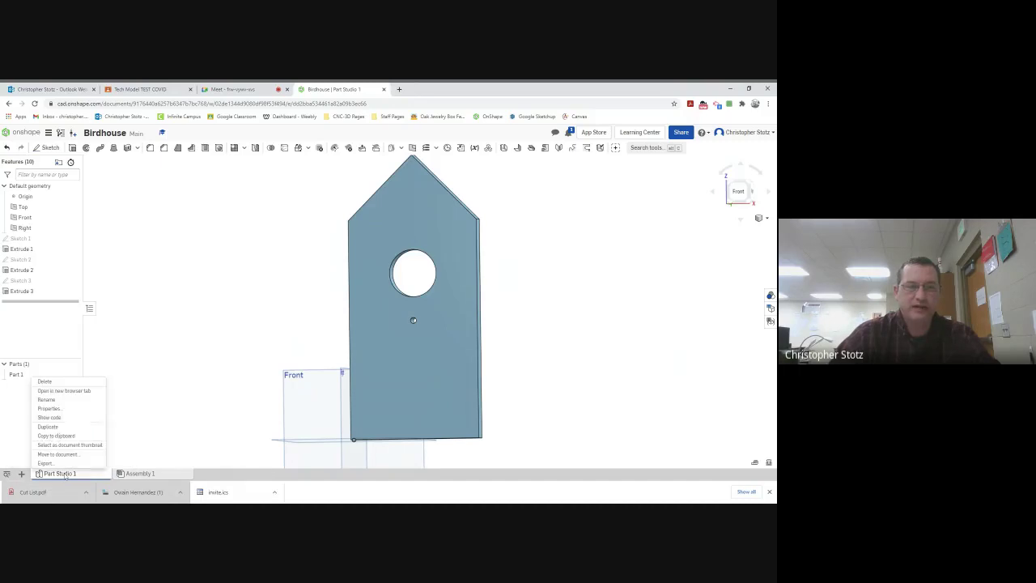
left_click(55, 400)
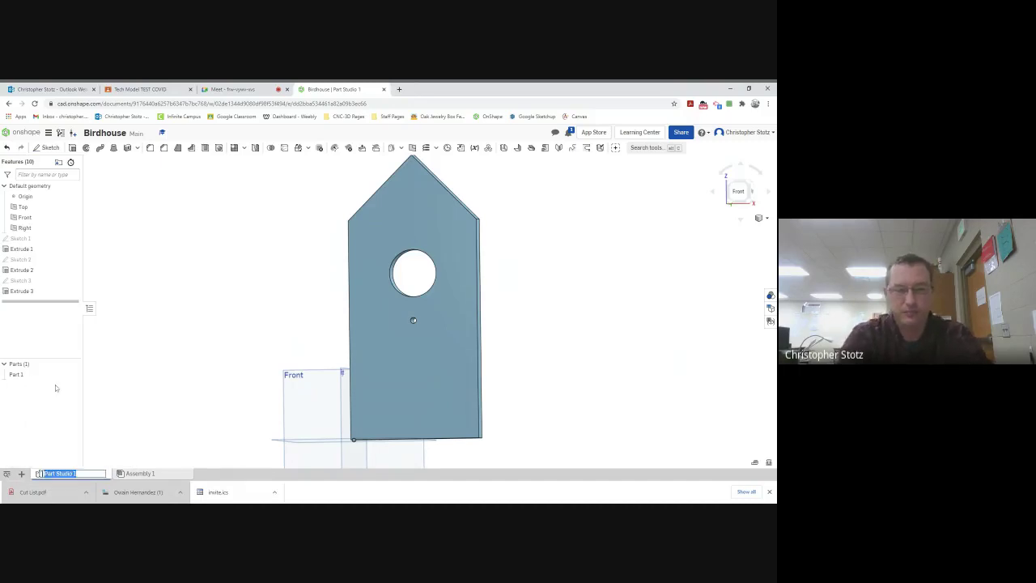
type("Front")
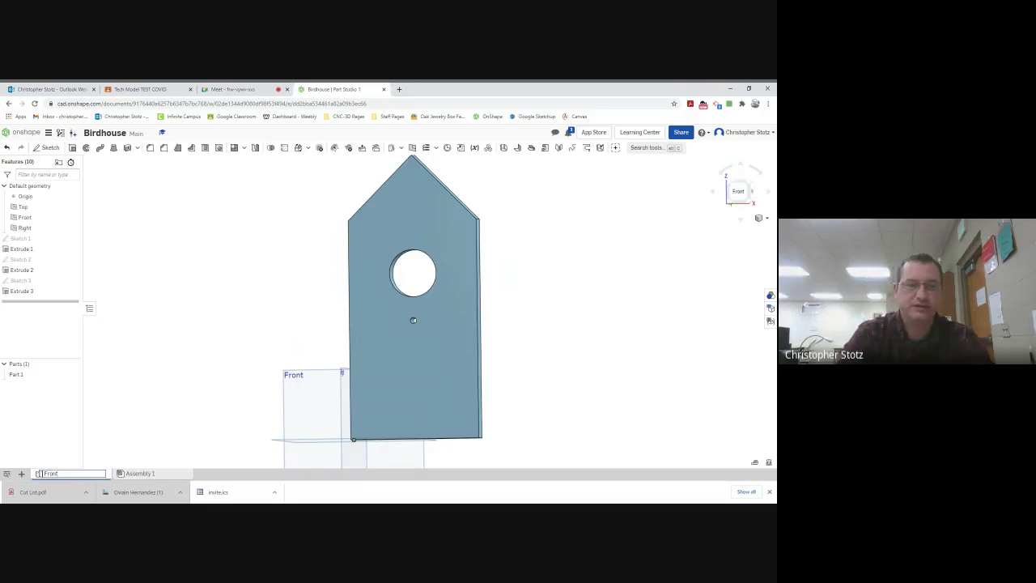
key("Return")
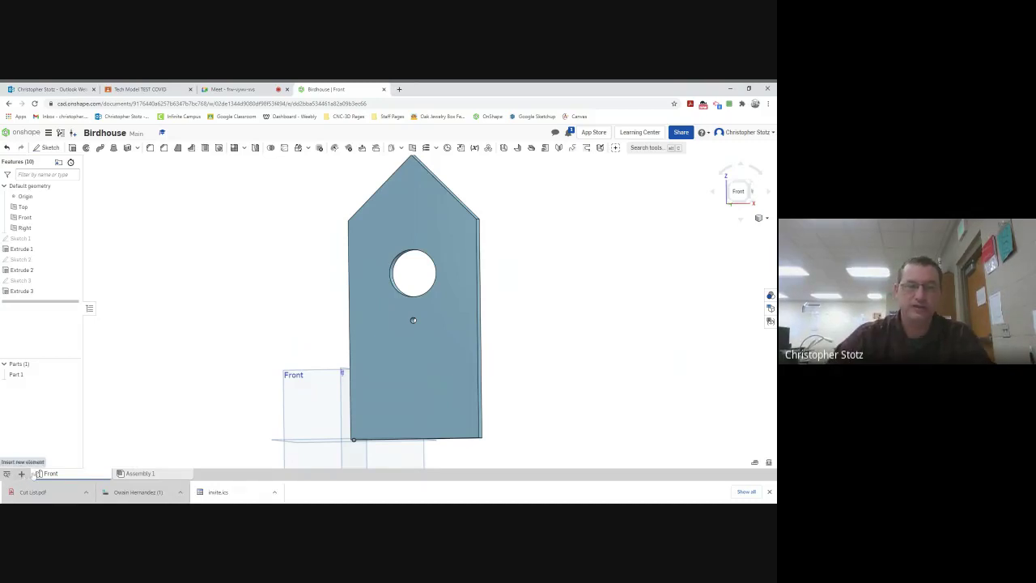
Step: Duplicate the Front part studio and open the copy
right_click(56, 476)
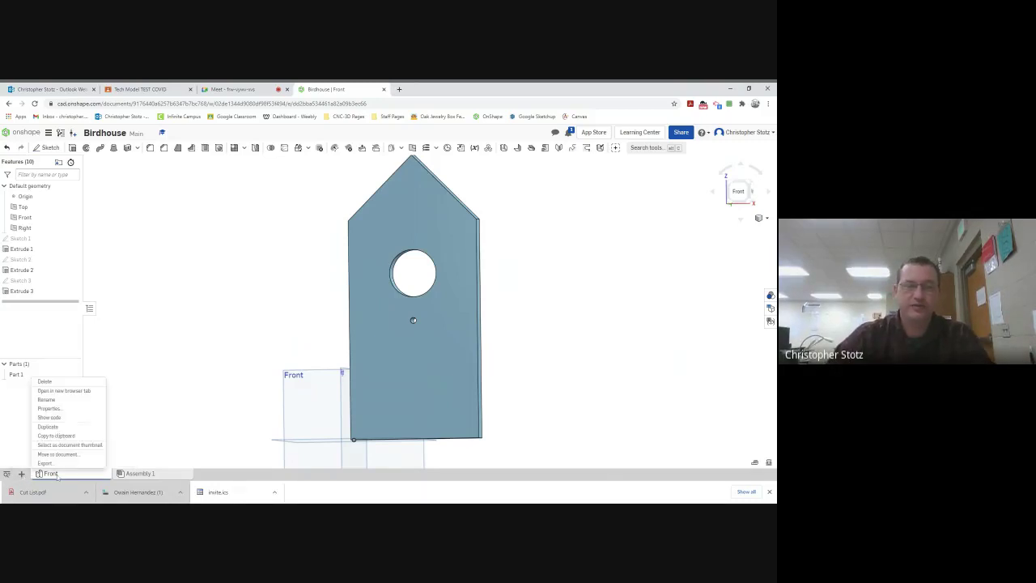
left_click(48, 426)
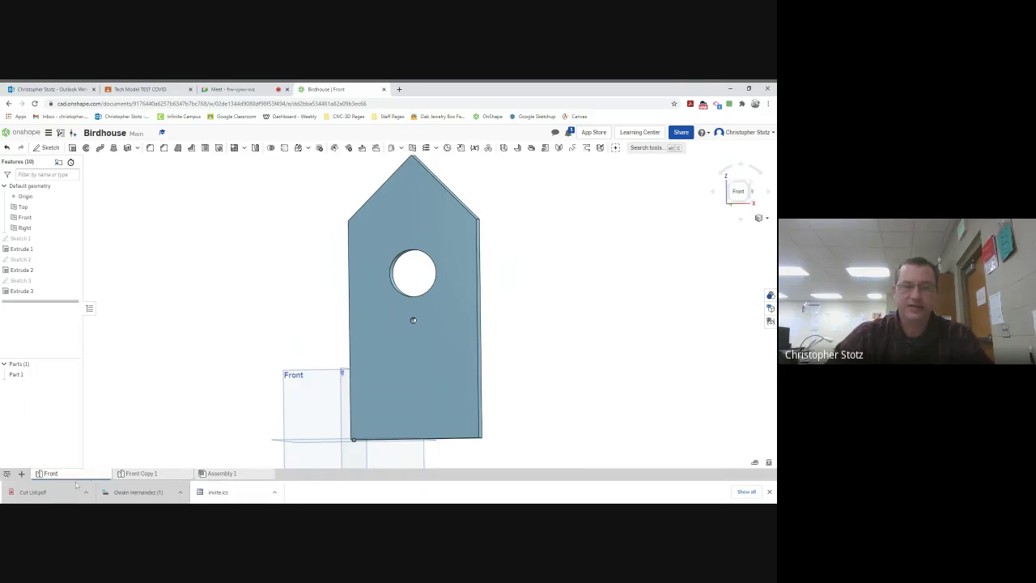
mouse_move(71, 478)
mouse_move(143, 476)
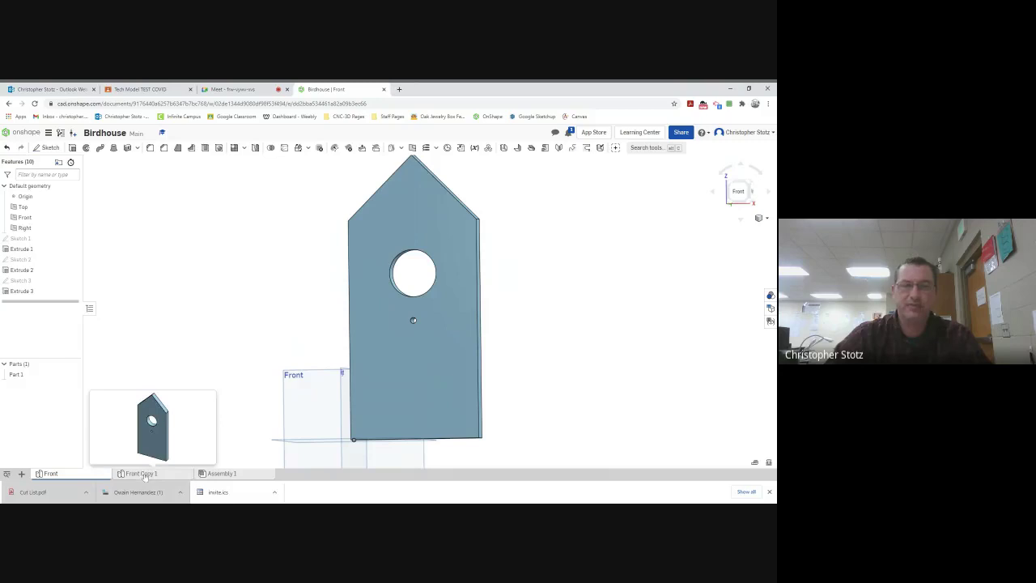
left_click(146, 476)
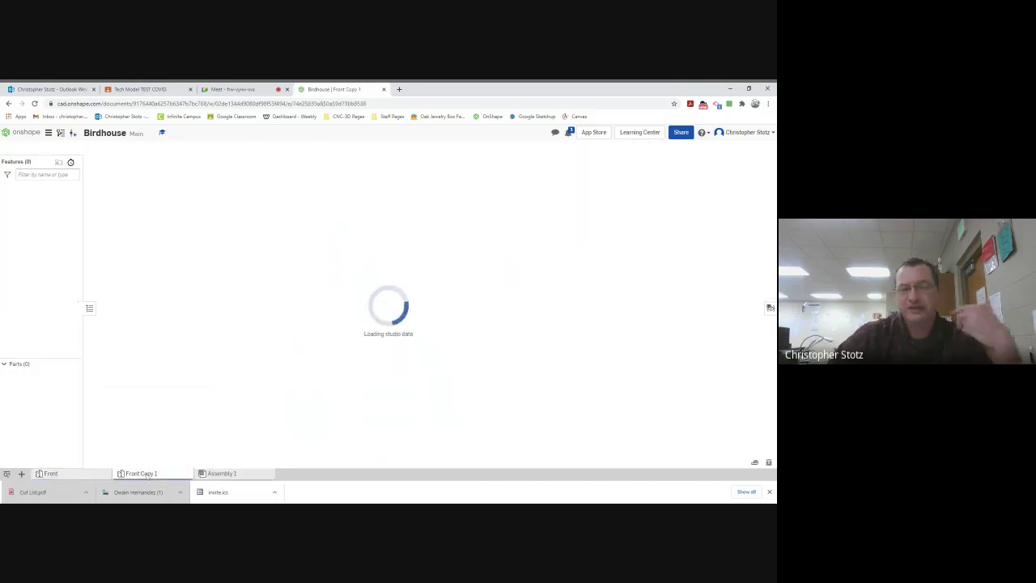
Step: Rename the copied part studio, Front Copy 1, as Back
mouse_move(69, 476)
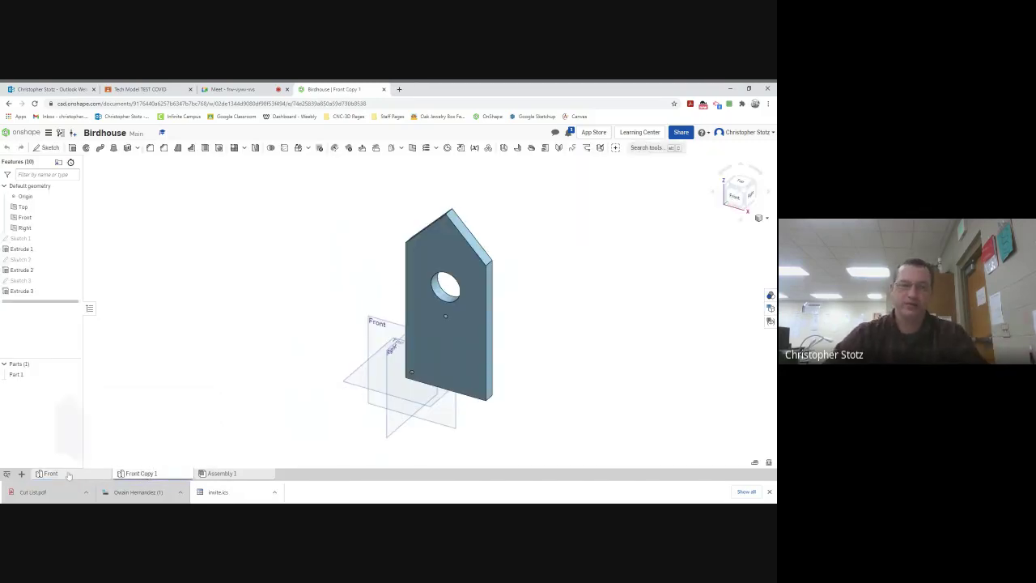
mouse_move(145, 476)
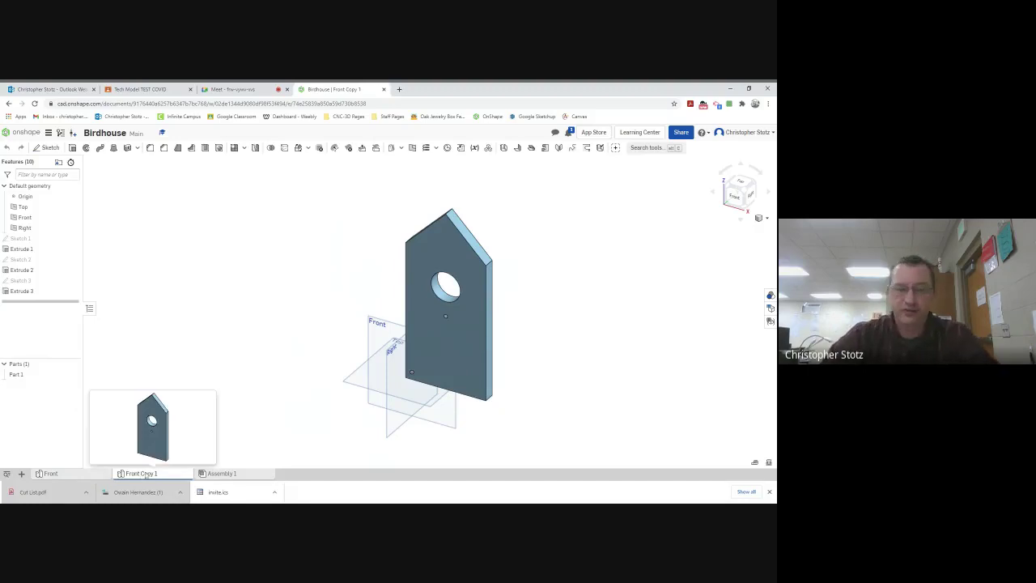
right_click(146, 476)
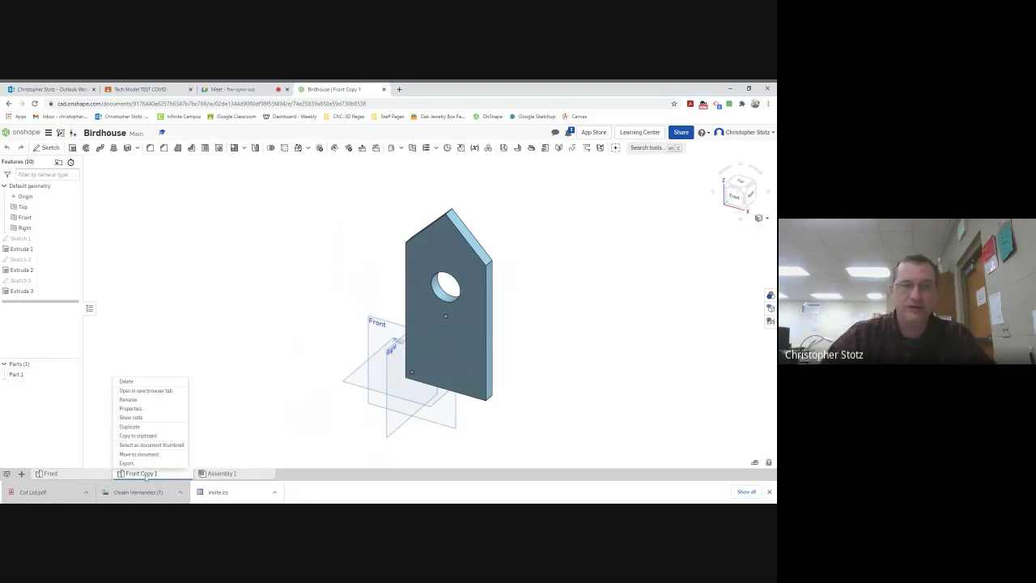
left_click(136, 400)
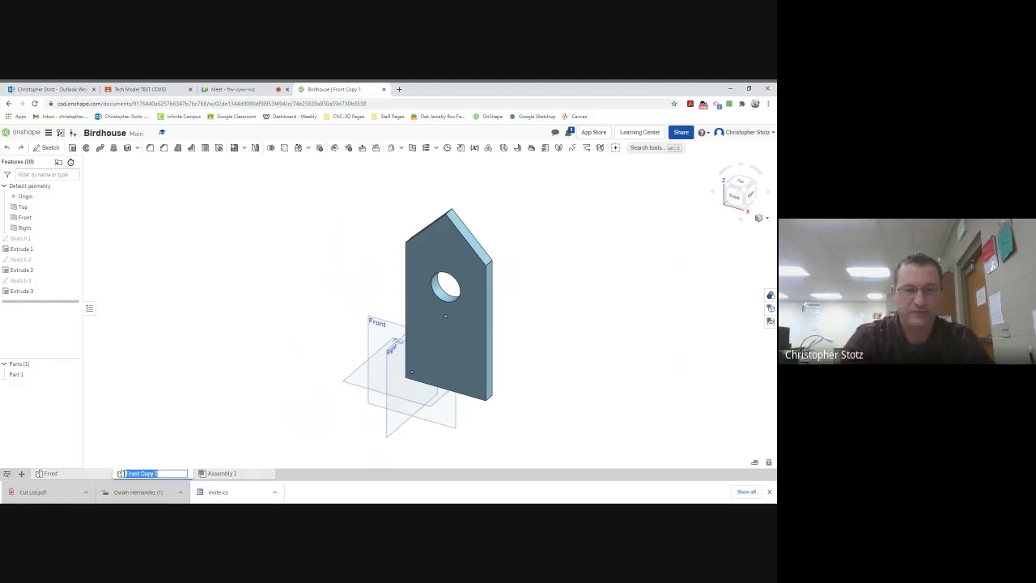
type("Back")
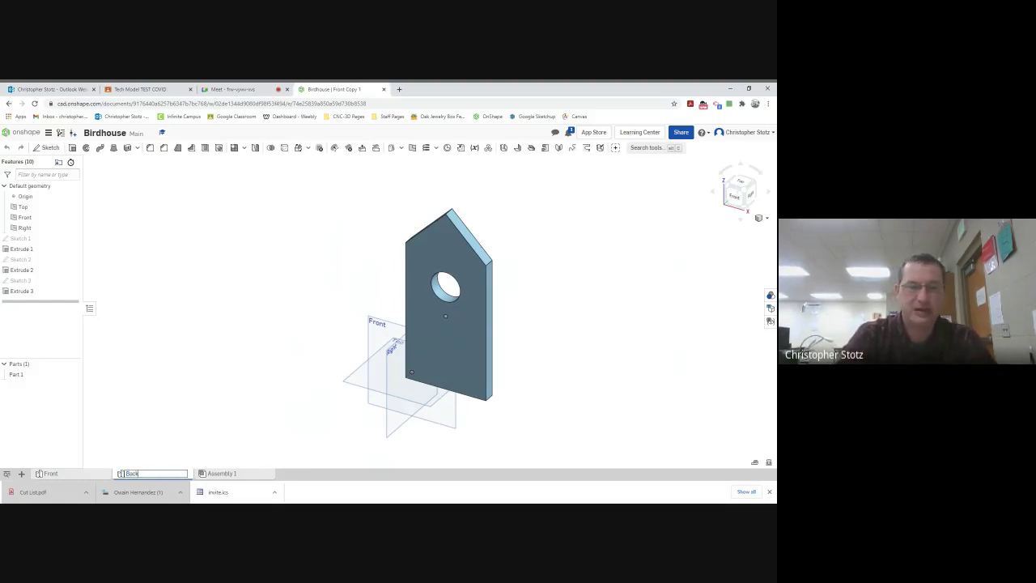
key("Return")
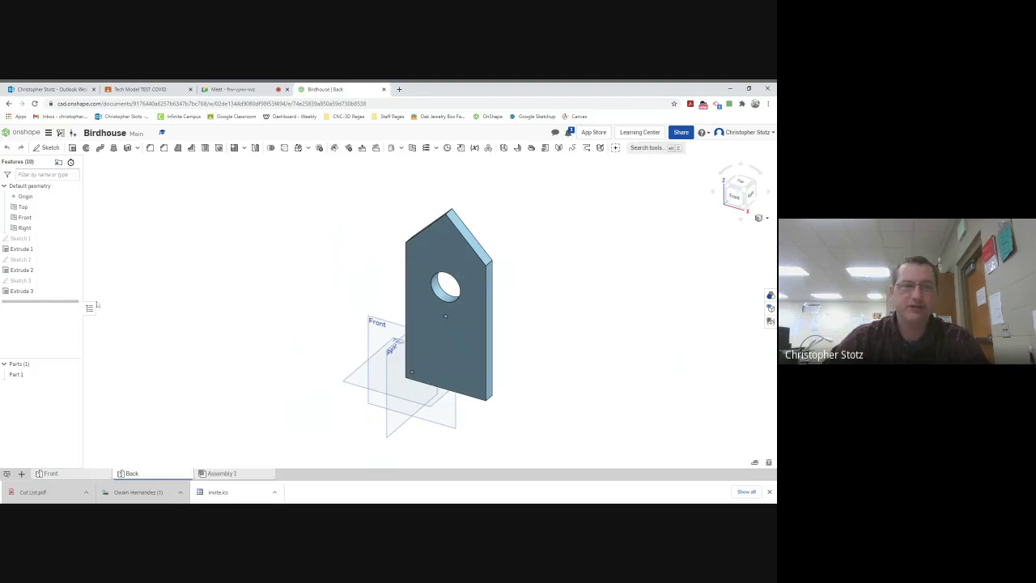
Step: Delete the entrance hole's cut, Extrude 2, and its Sketch 2 from the Back panel
left_click(30, 271)
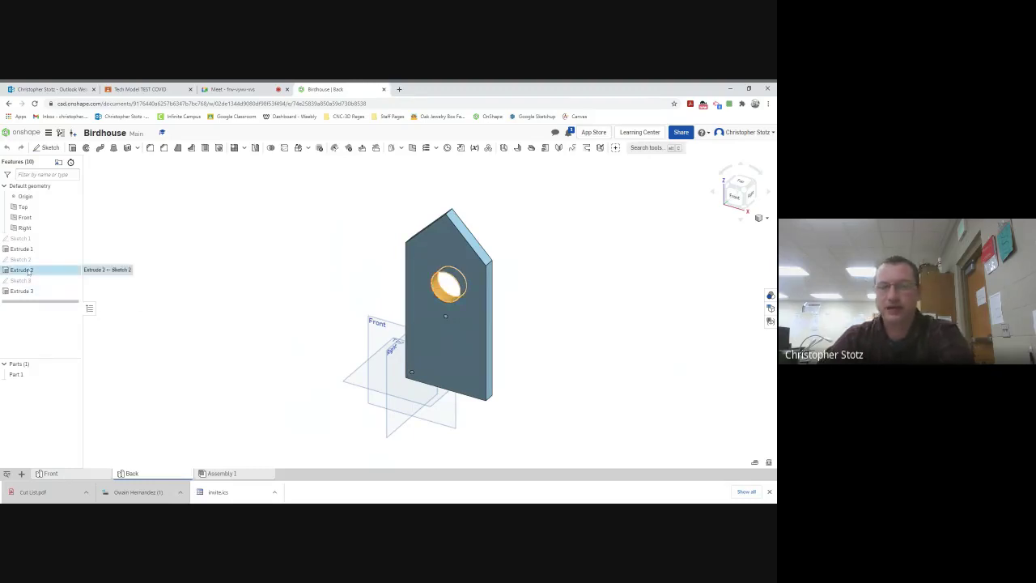
key("Delete")
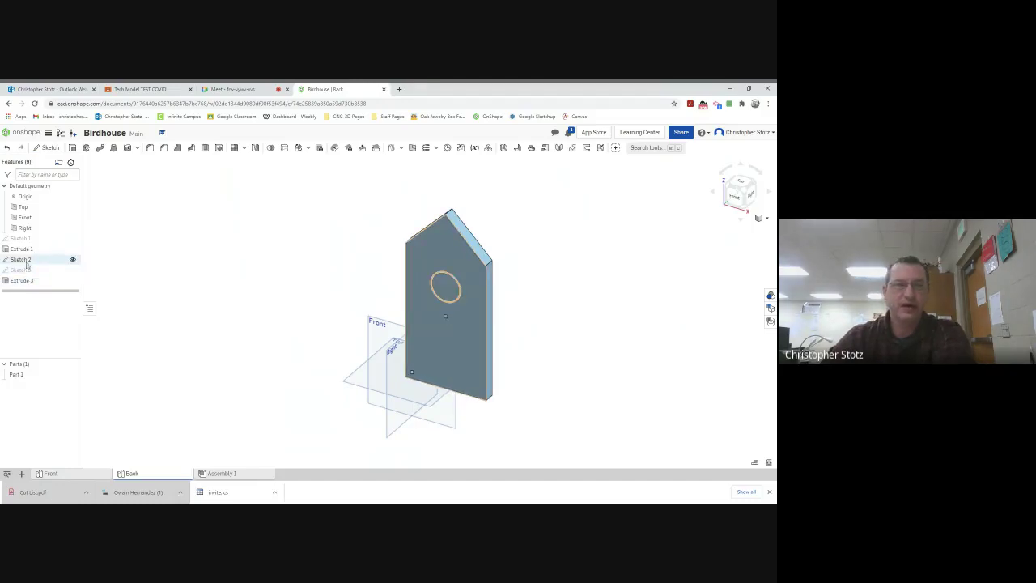
left_click(26, 260)
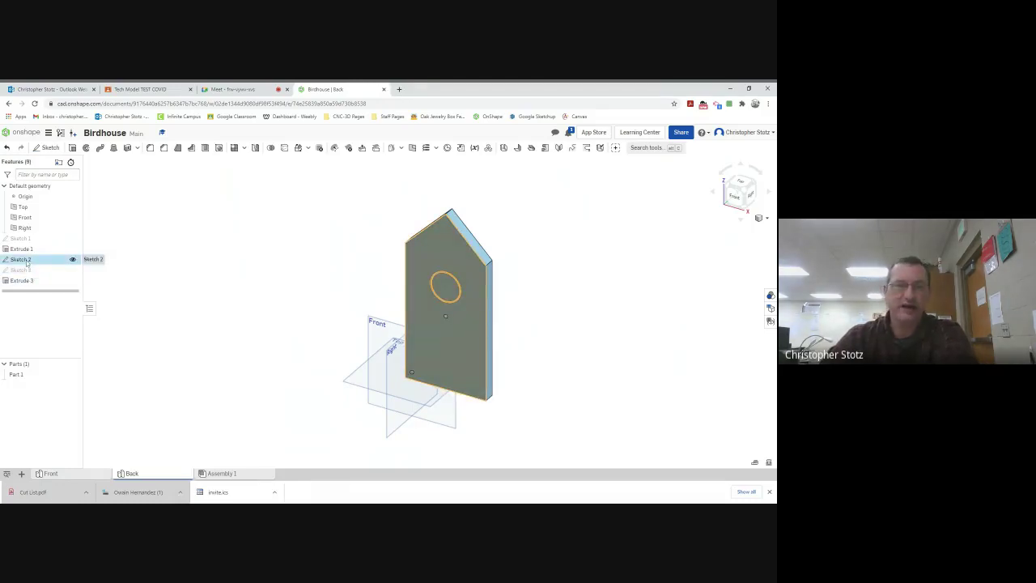
key("Delete")
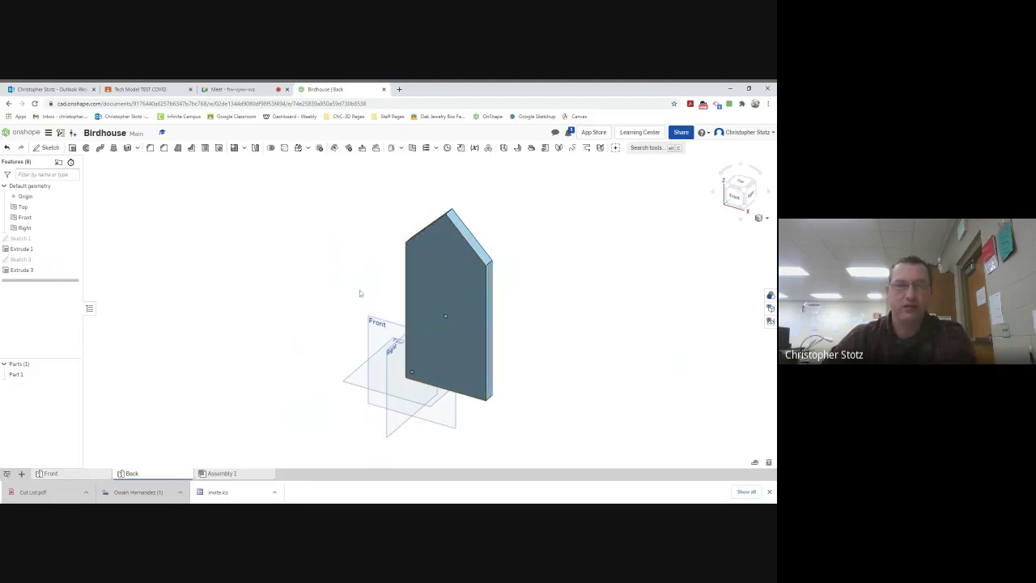
Step: Delete the small hole's cut, Extrude 3, and its Sketch 3 from the Back panel
left_click(20, 272)
key("Delete")
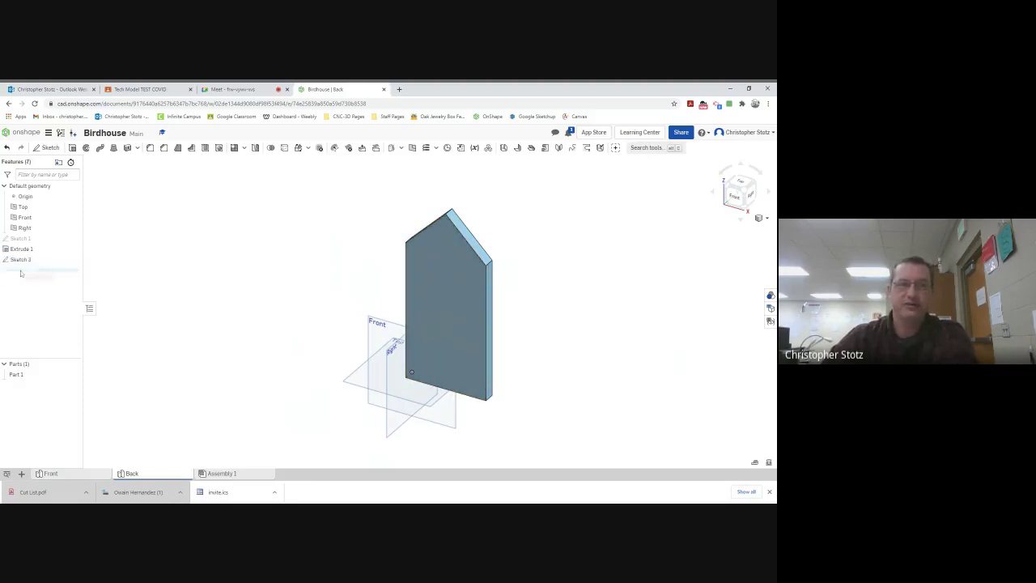
left_click(20, 259)
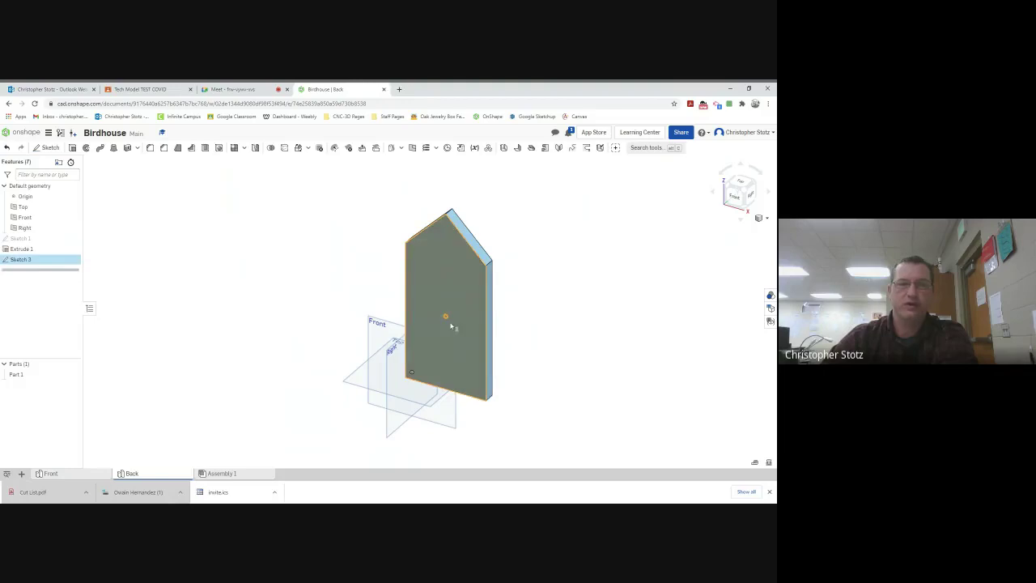
key("Delete")
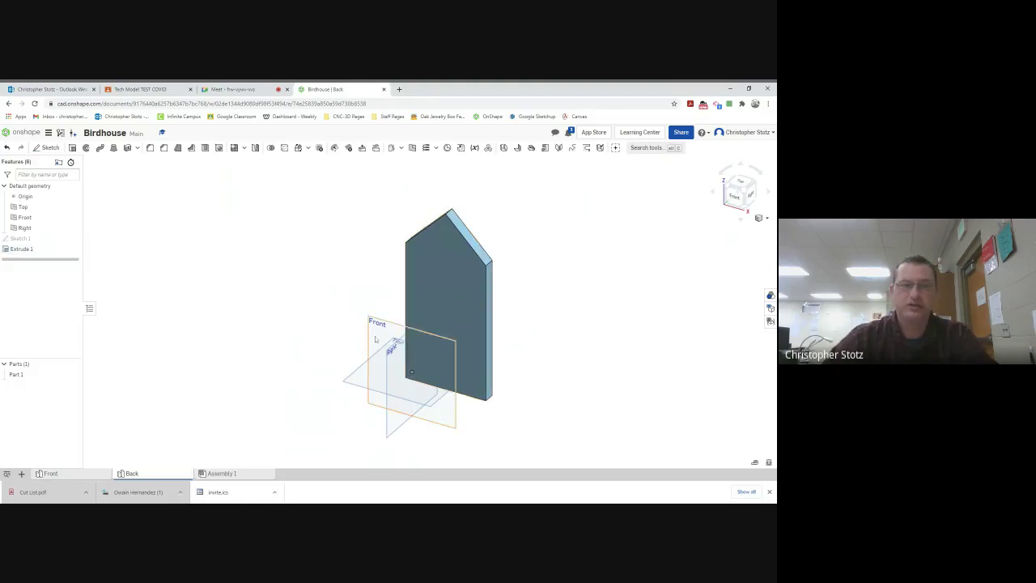
right_click_drag(328, 328, 335, 295)
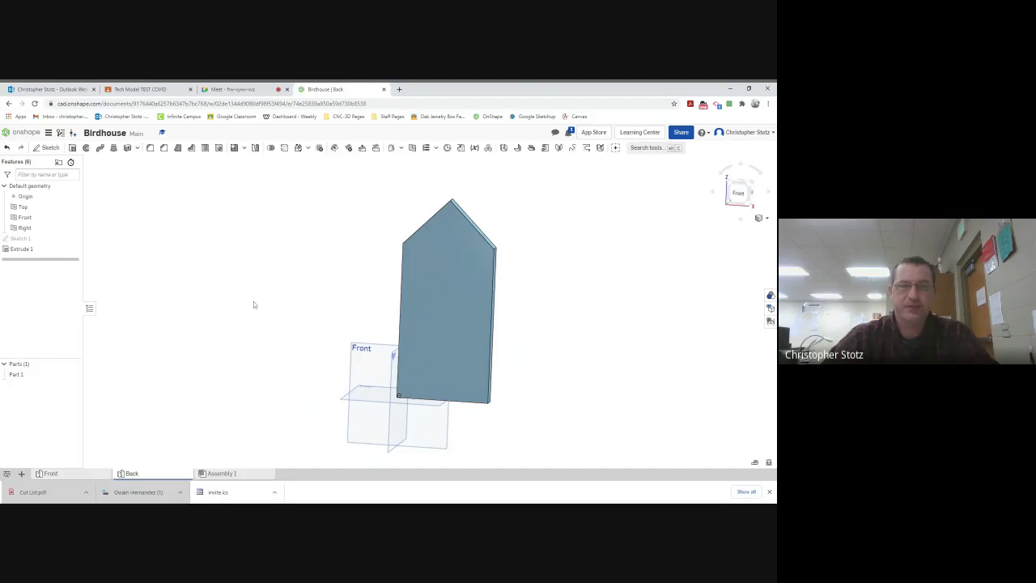
right_click_drag(253, 304, 279, 299)
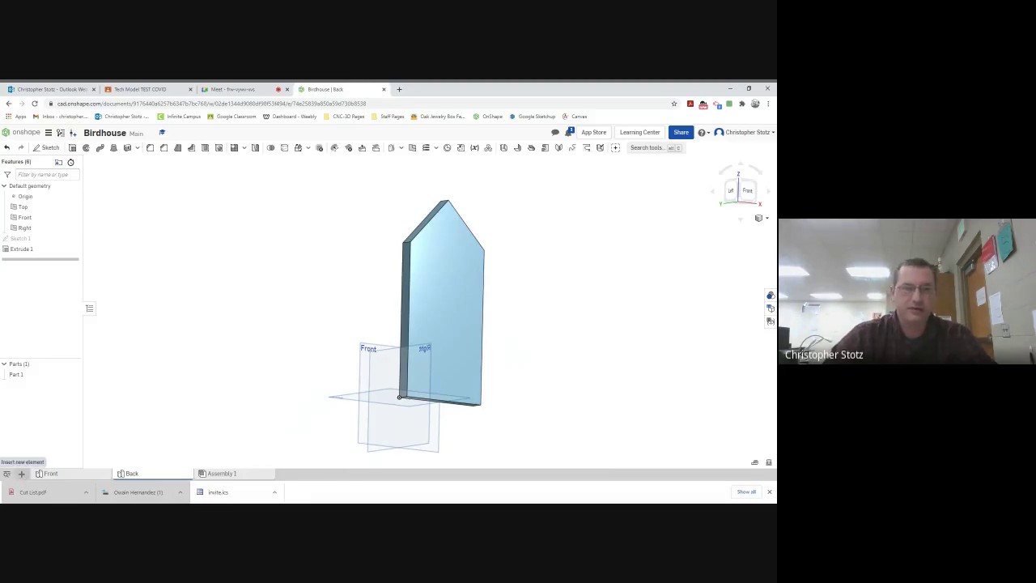
Step: Create a new part studio in the document and rename it as Base
left_click(21, 474)
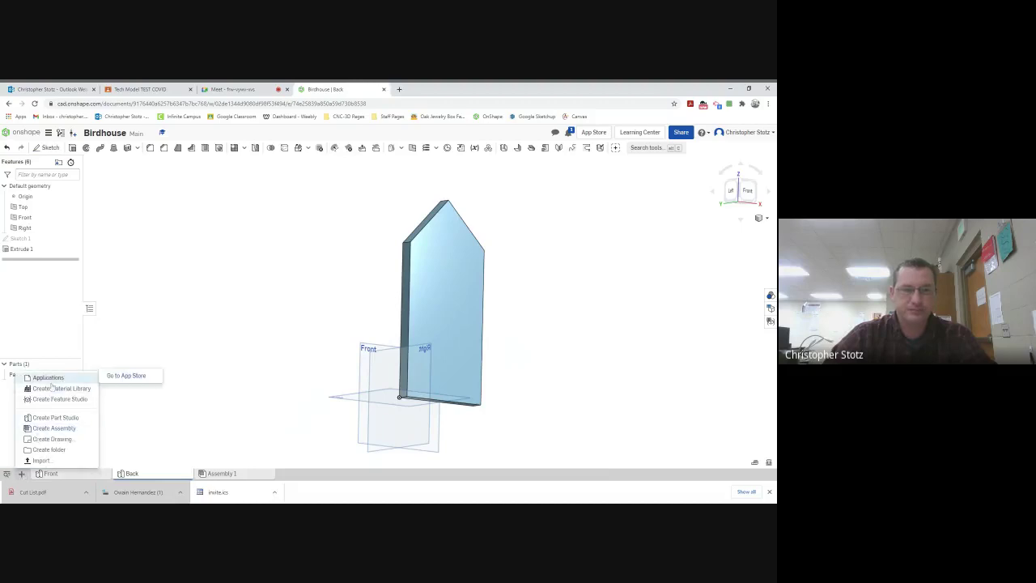
left_click(54, 417)
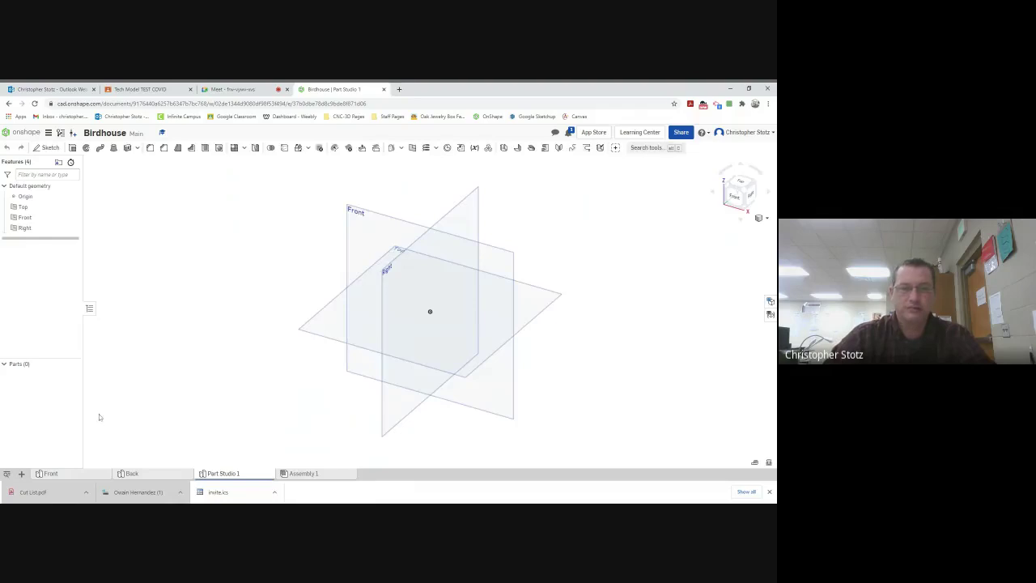
right_click(217, 475)
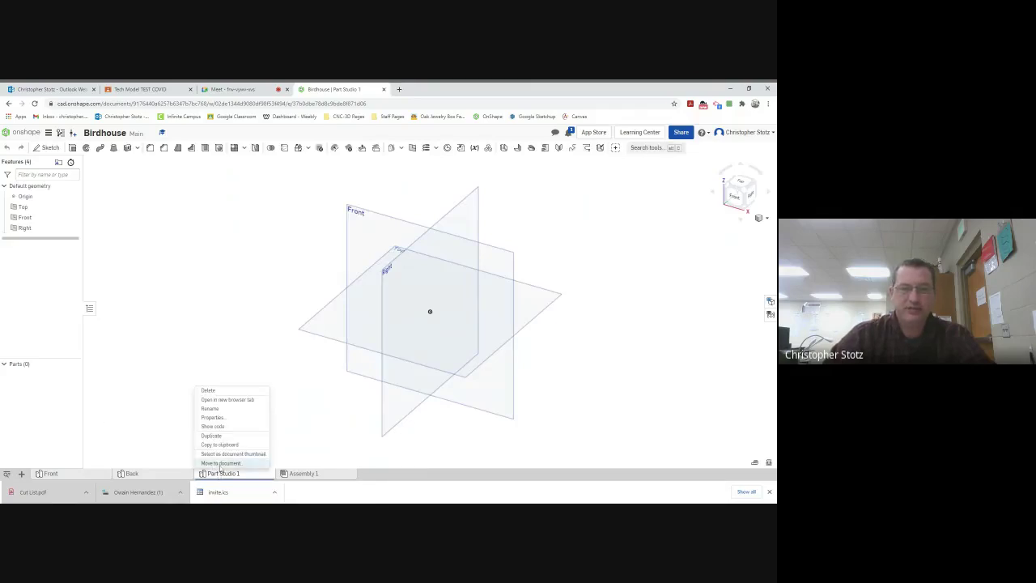
left_click(217, 412)
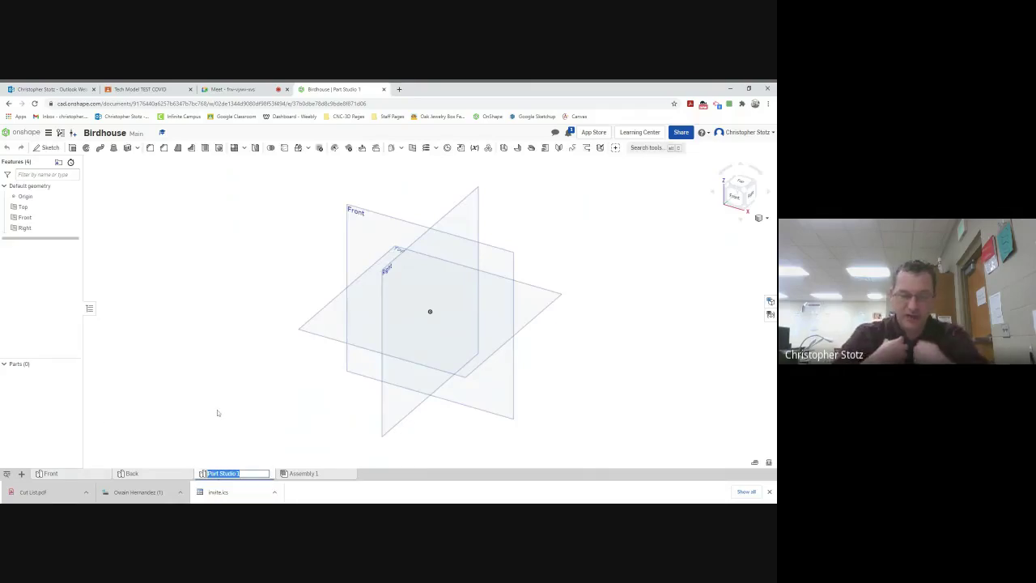
type("Bas")
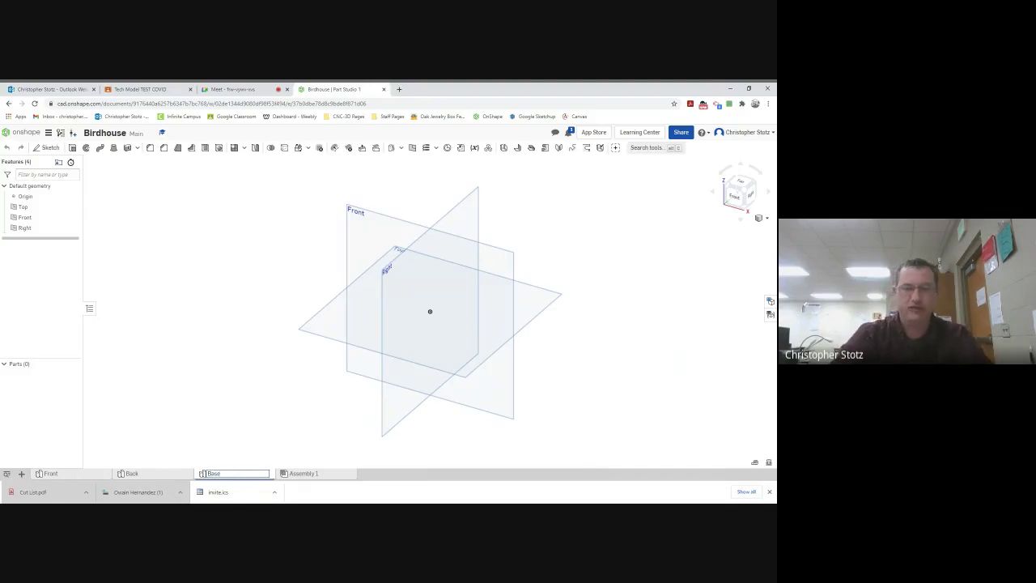
type("e")
key("Return")
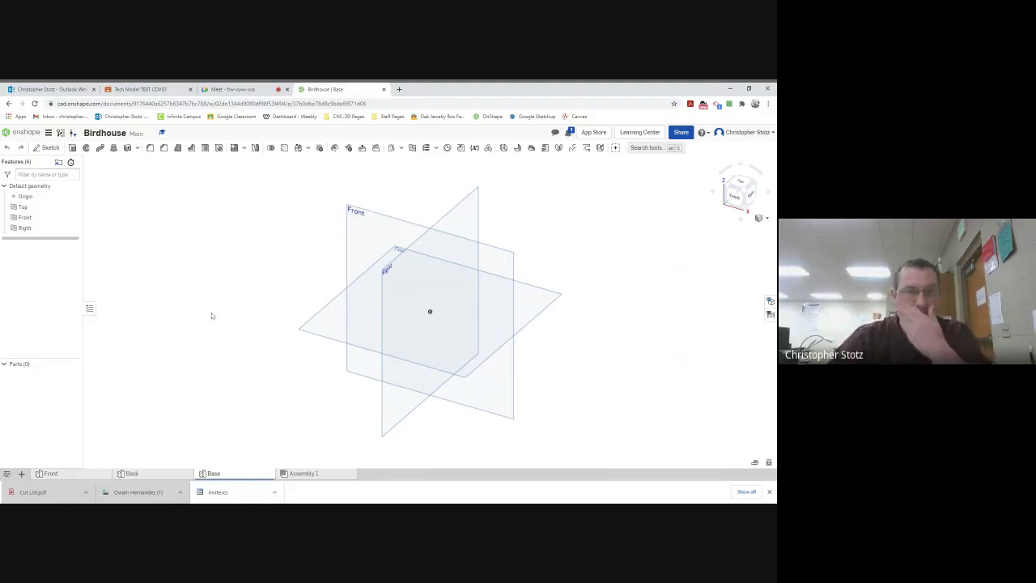
Step: Start a sketch on the Front plane and draw a corner rectangle about 4 by 2.6 in, starting at the origin
left_click(47, 147)
left_click(364, 220)
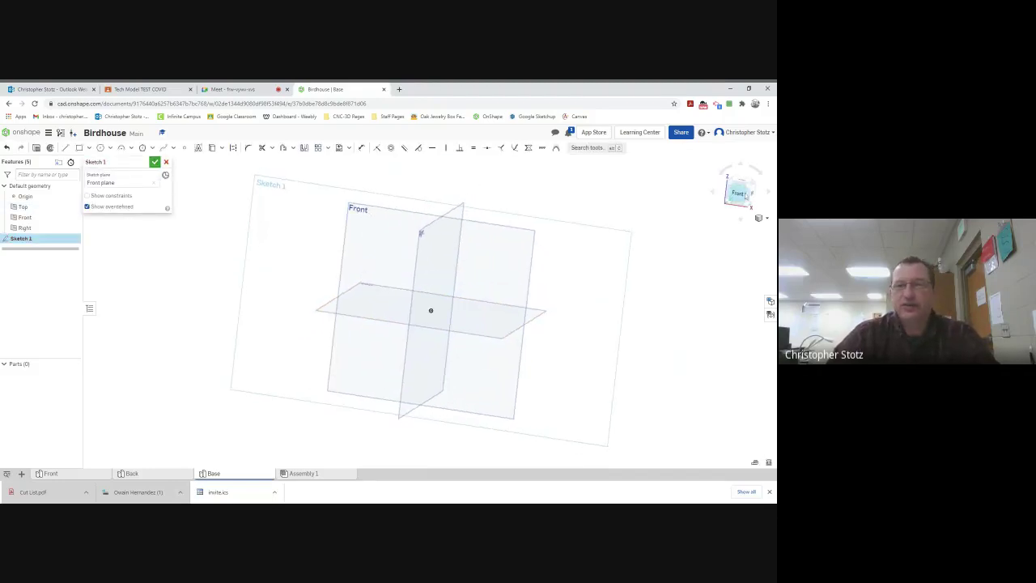
key("n")
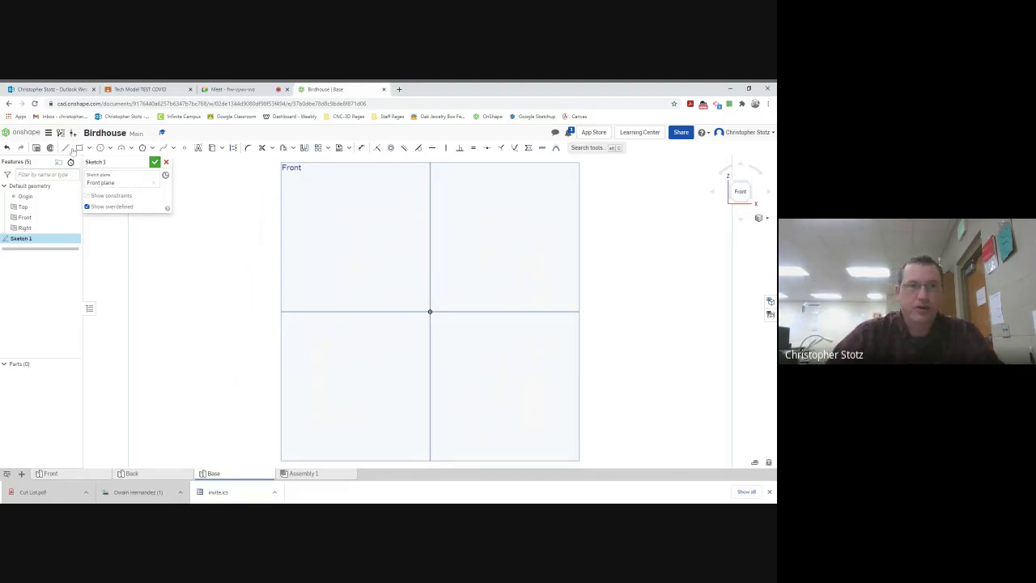
left_click(79, 148)
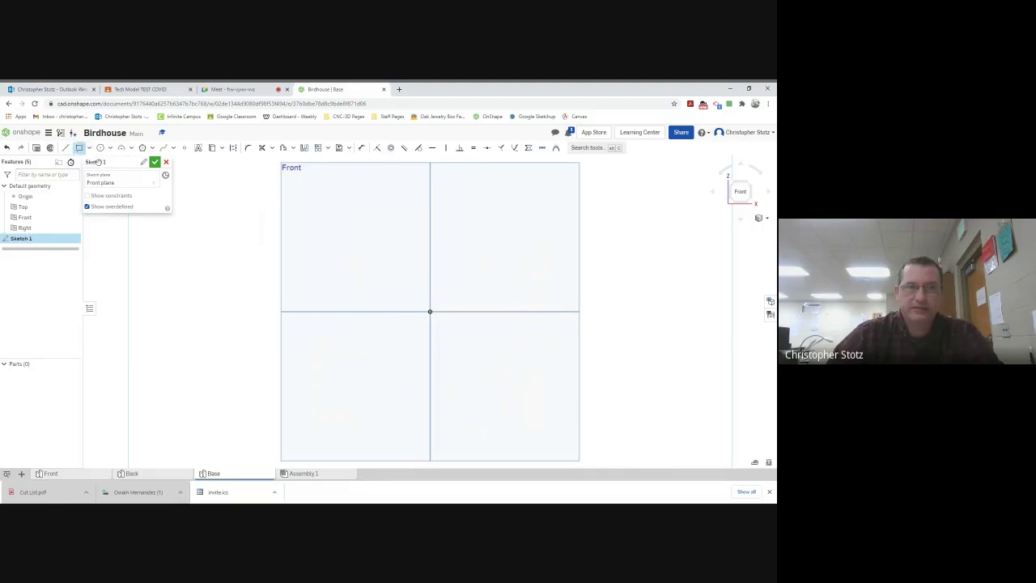
left_click(429, 311)
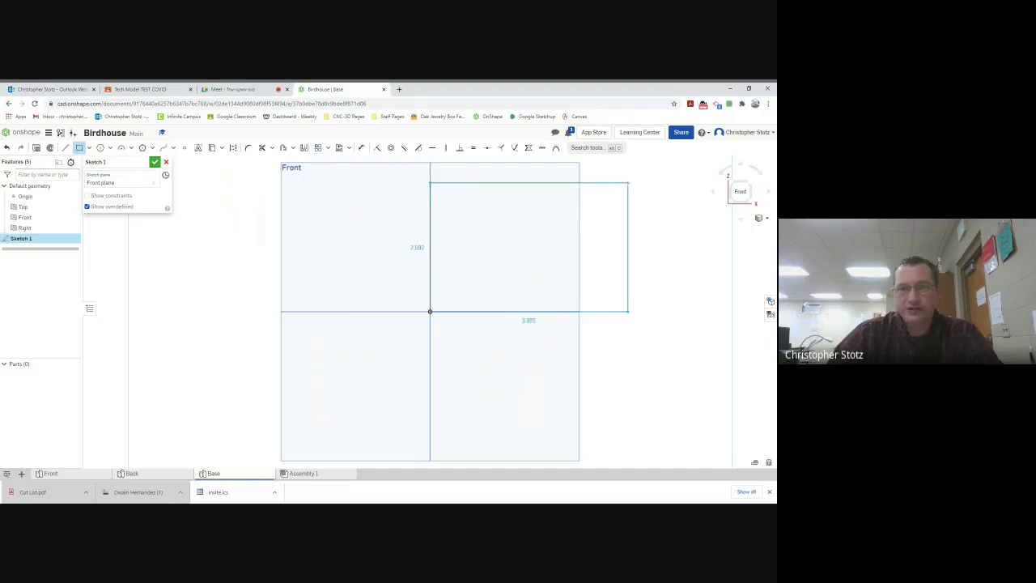
left_click(628, 183)
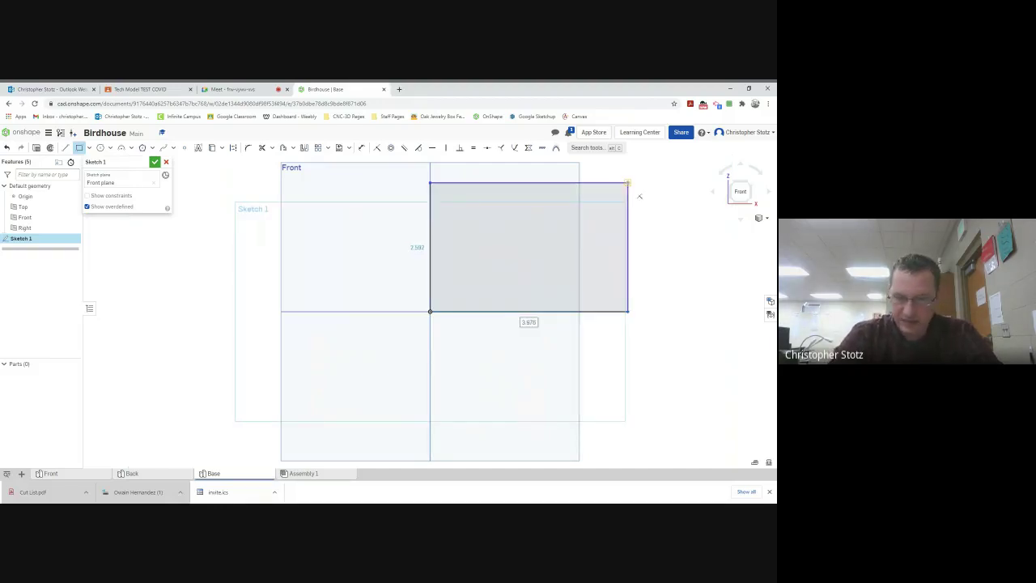
Step: Set the rectangle's width to 9.5 in and its height to 5.5 in
type("9.5")
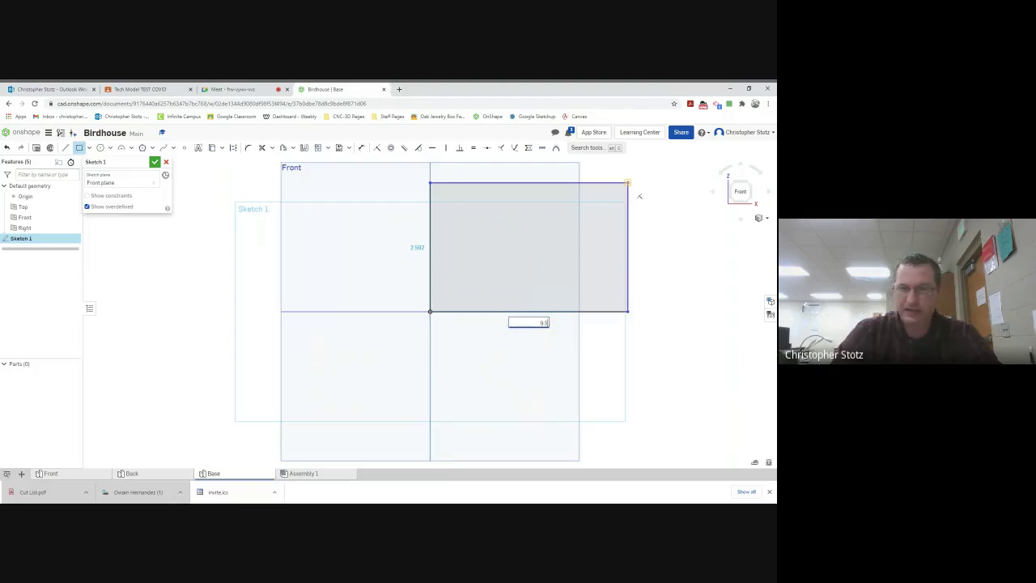
key("Return")
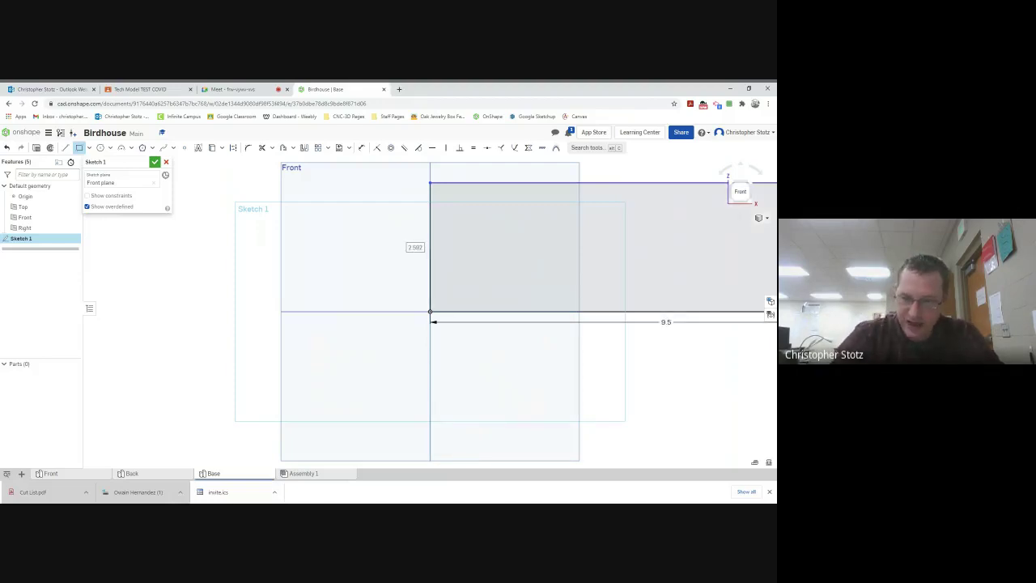
double_click(415, 247)
type("5.5")
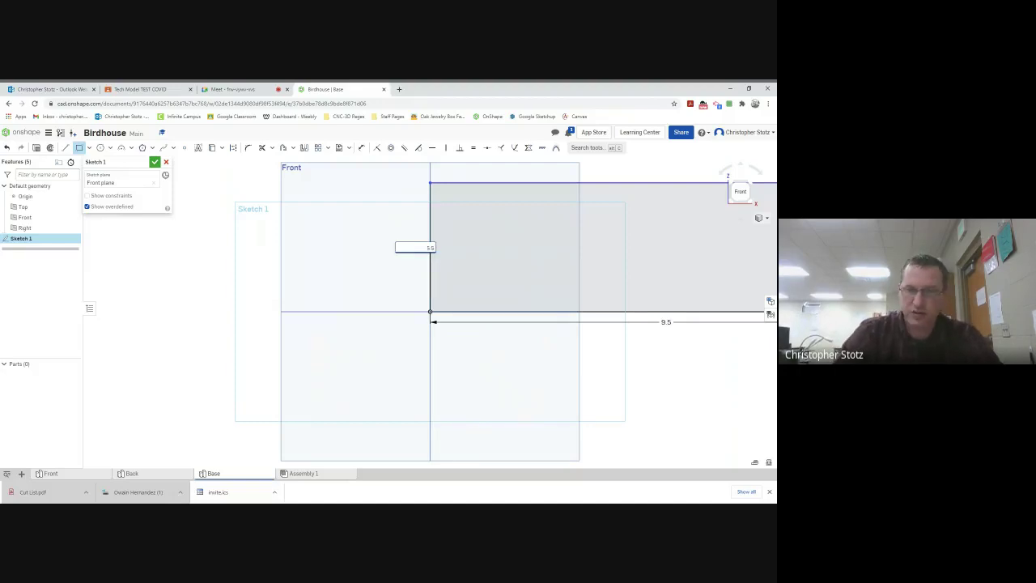
key("Return")
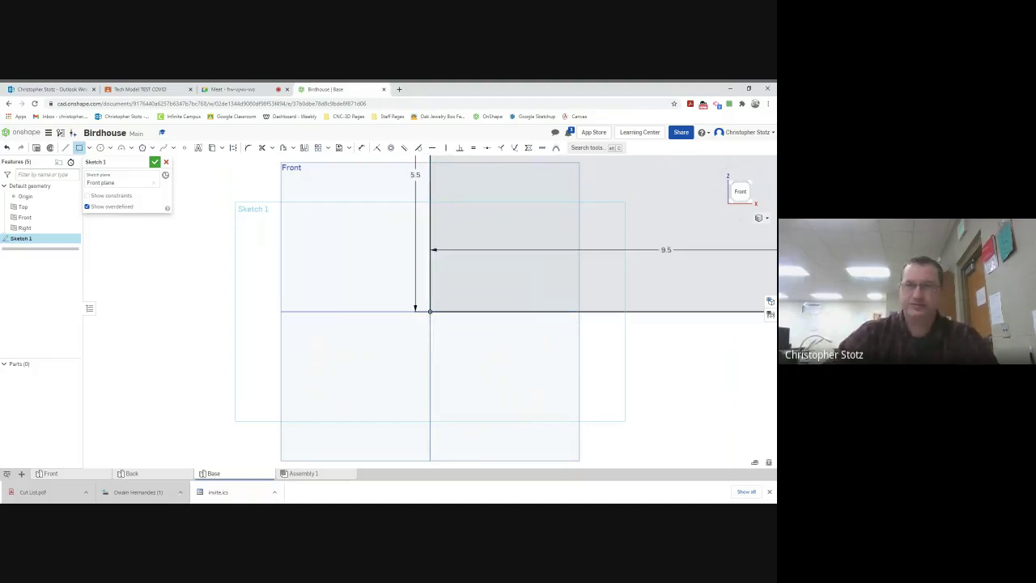
key("f")
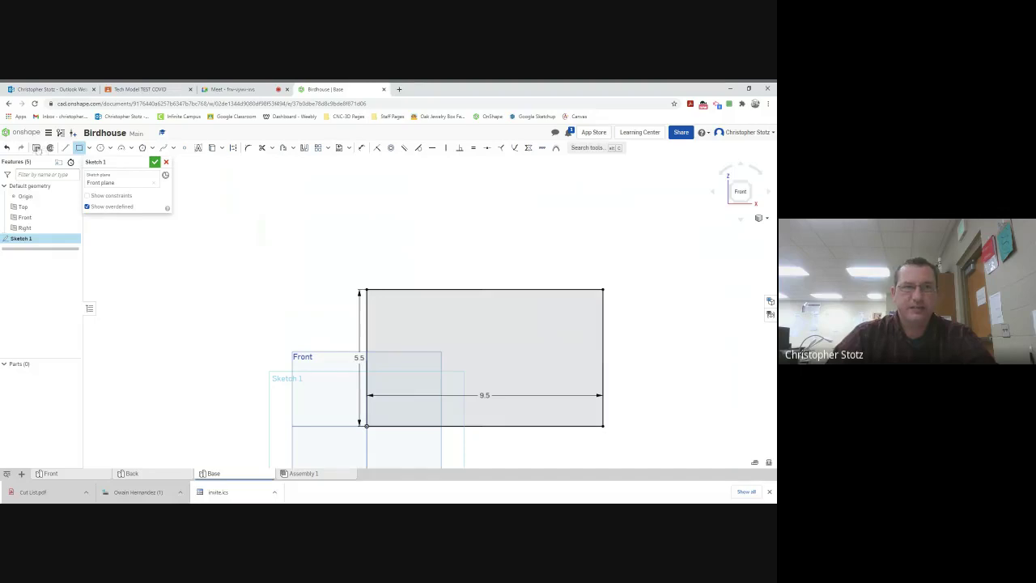
Step: Extrude the base rectangle as a new solid 0.75 in deep
left_click(37, 148)
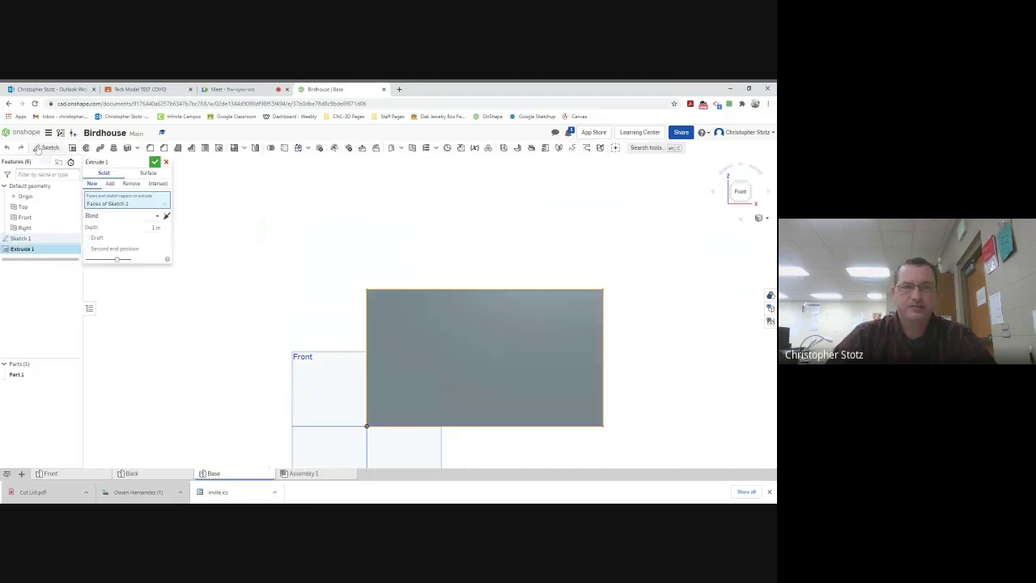
right_click_drag(516, 303, 555, 330)
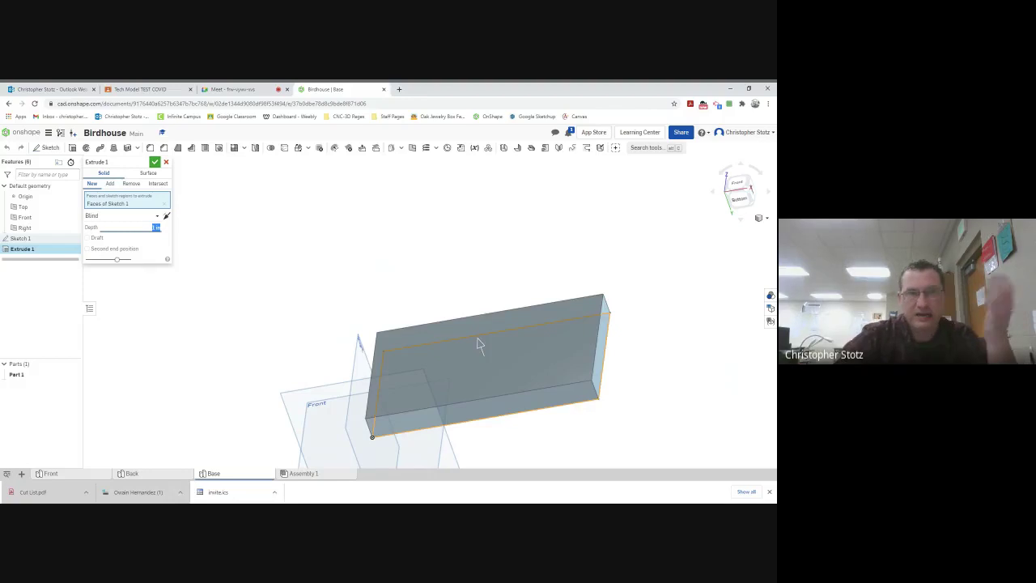
key("BackSpace")
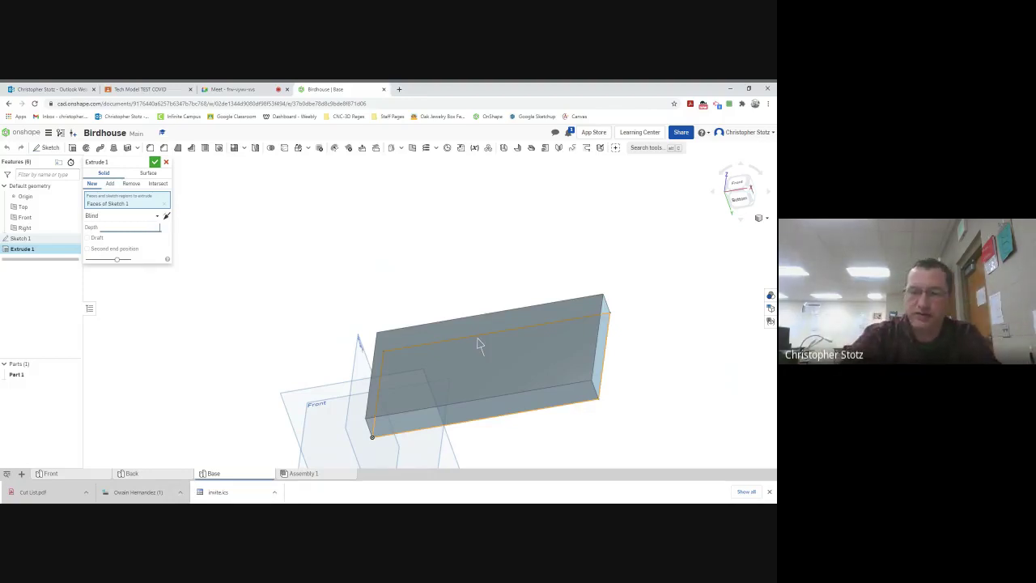
type(".75")
key("Return")
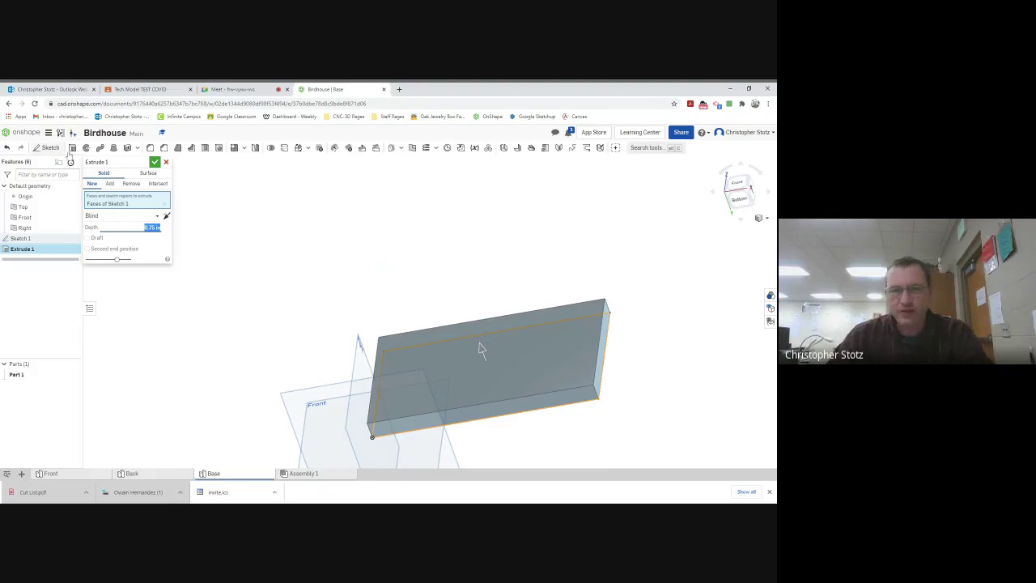
key("Return")
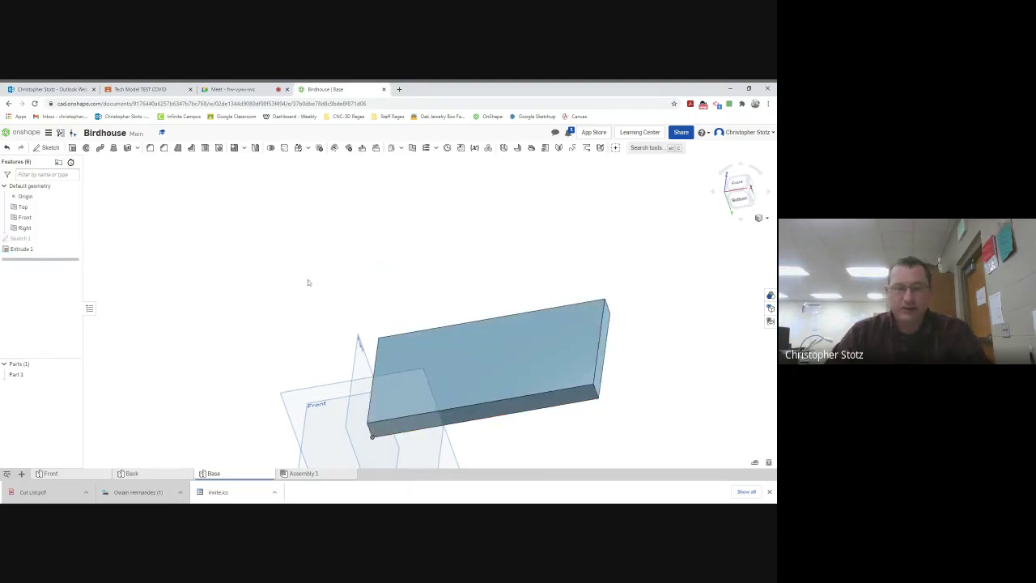
right_click_drag(306, 283, 226, 324)
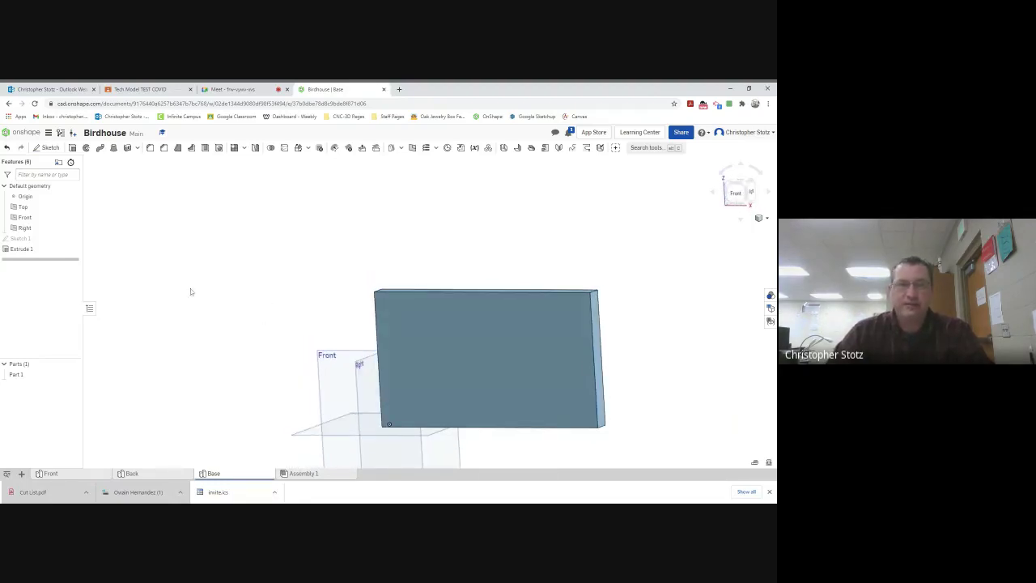
Step: Create another part studio in the document and rename it as Side Panel
left_click(21, 474)
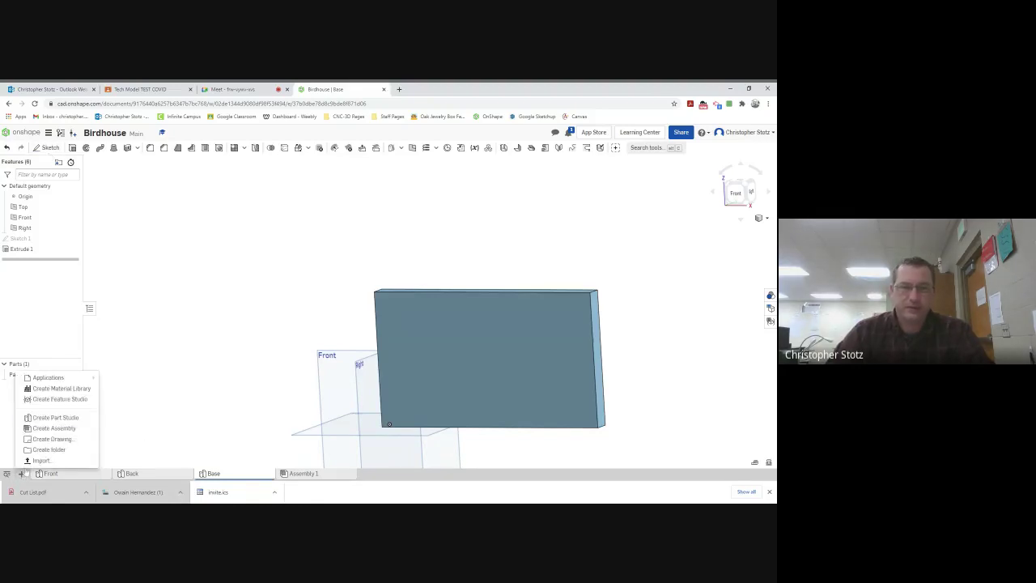
left_click(45, 418)
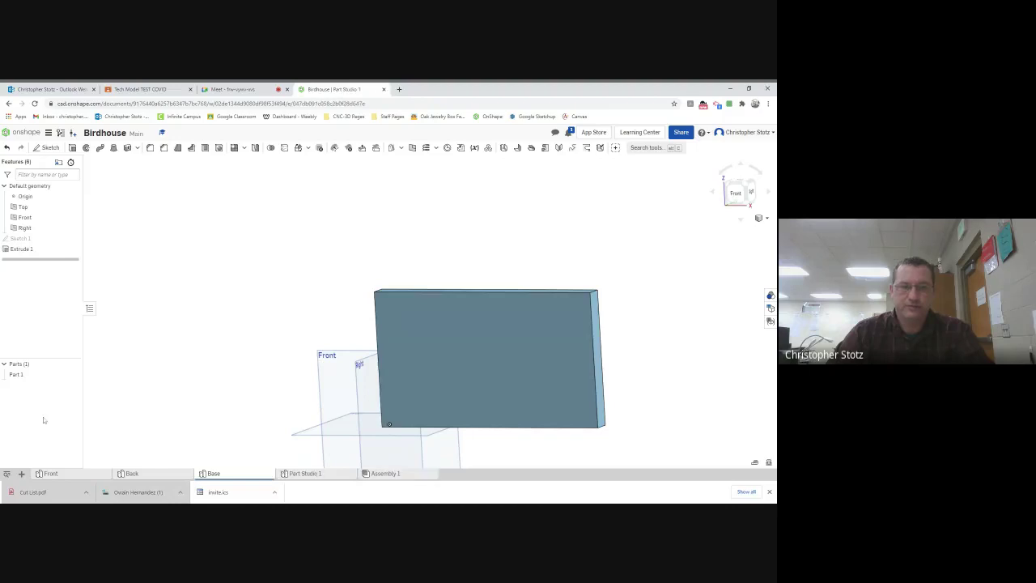
right_click(306, 477)
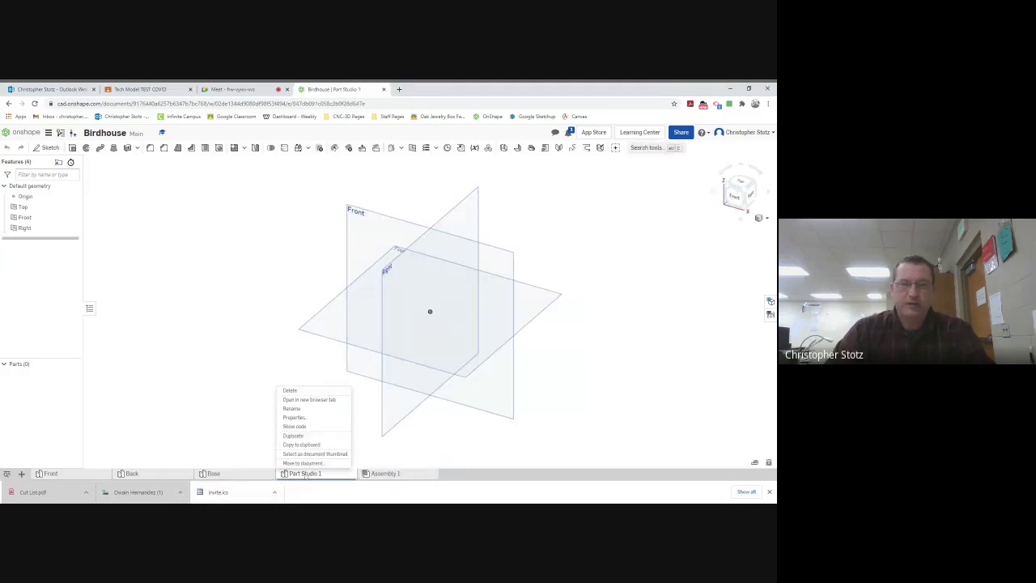
left_click(304, 409)
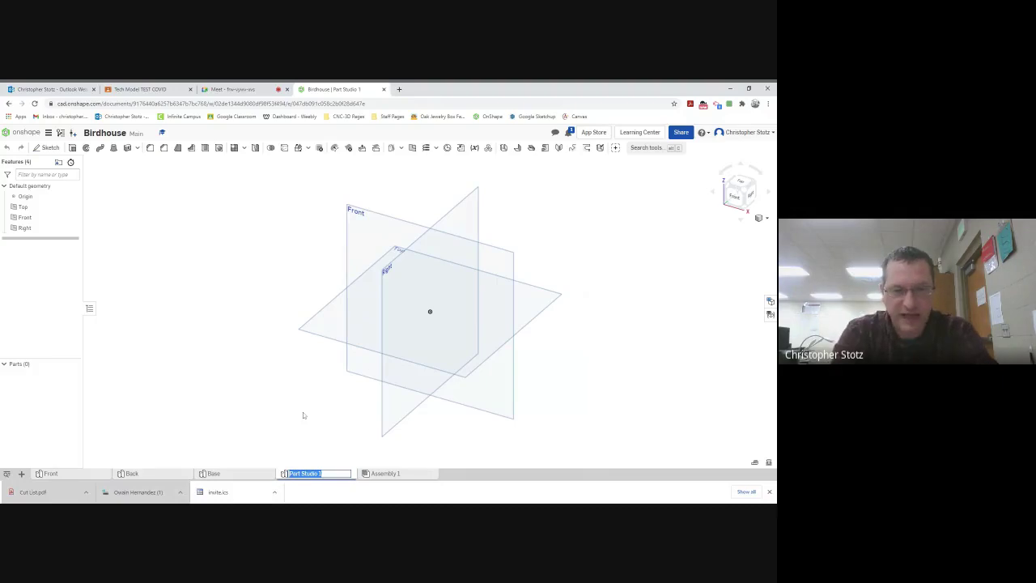
type("Side Panel")
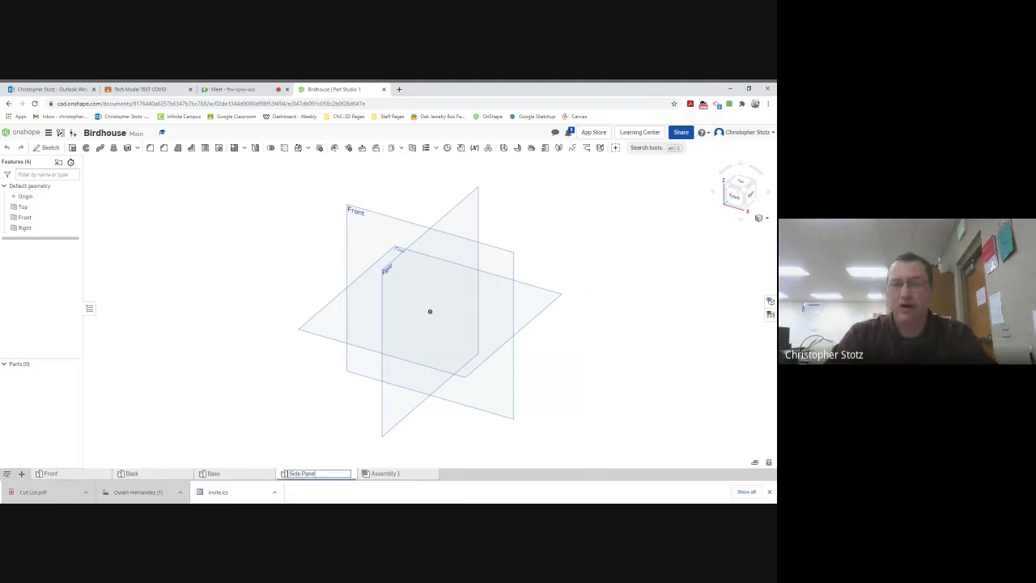
key("Return")
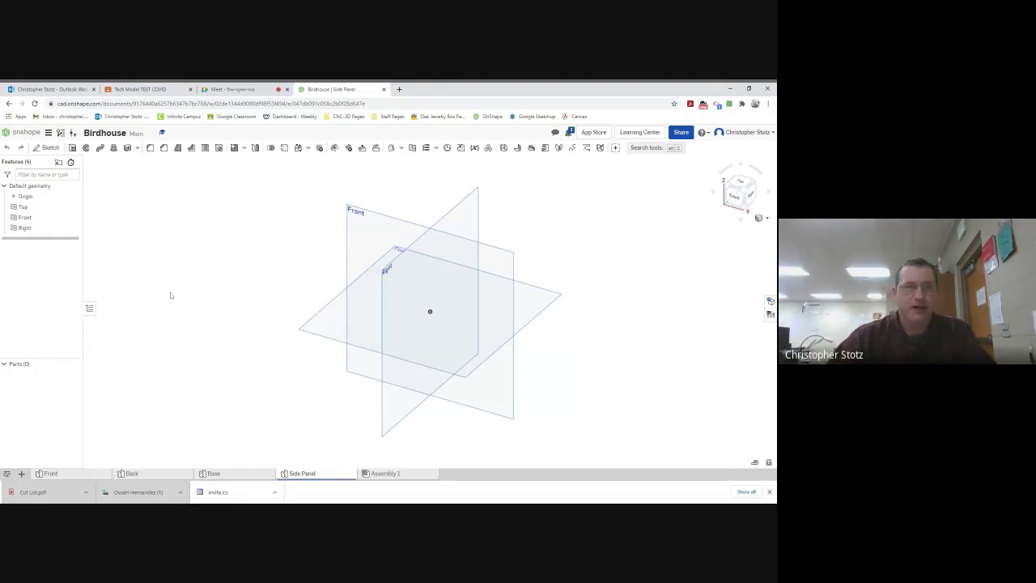
Step: Start a sketch on the Front plane and draw a corner rectangle about 3.6 by 1.9 in from the origin
left_click(50, 149)
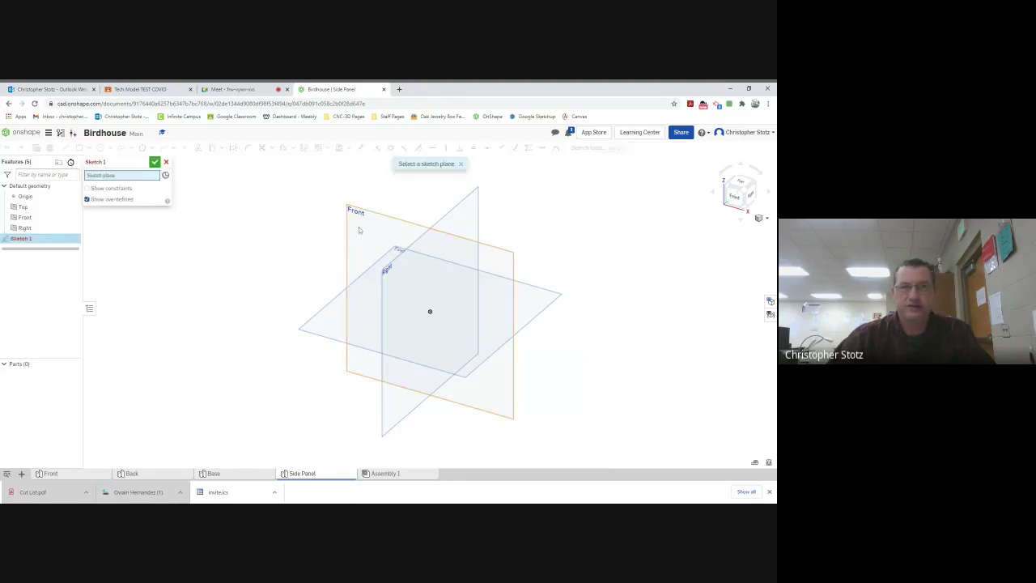
left_click(393, 297)
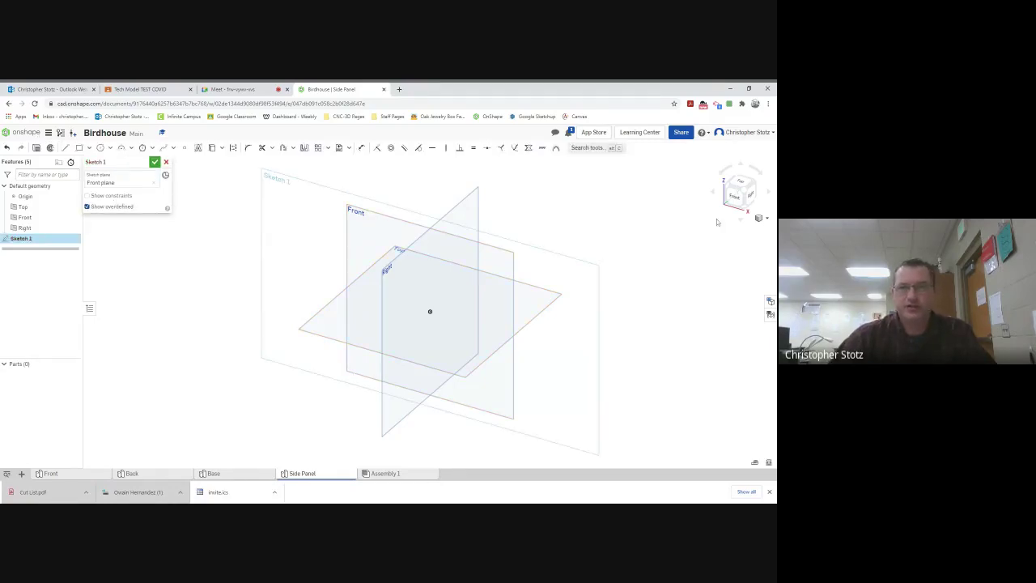
key("n")
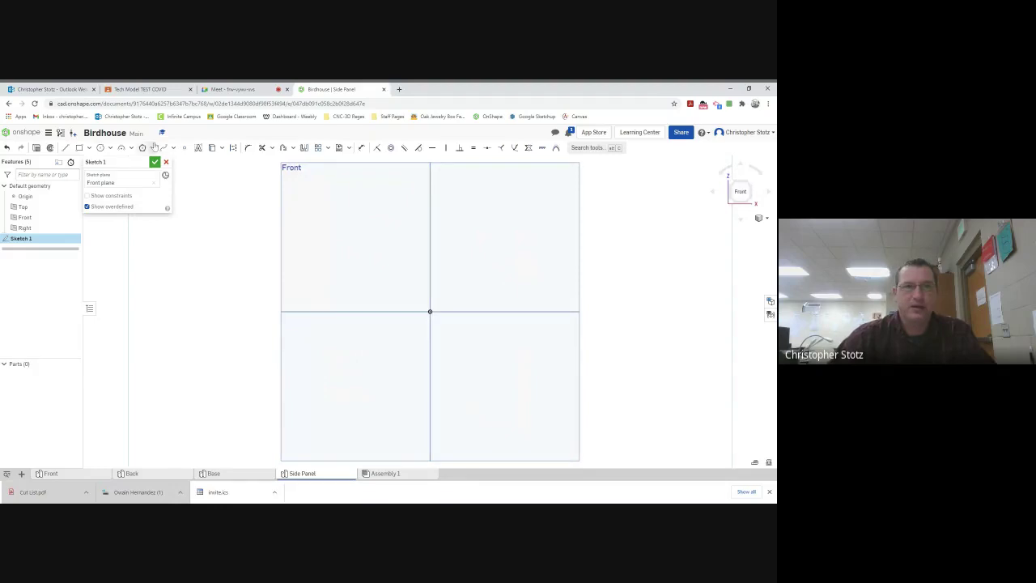
left_click(78, 147)
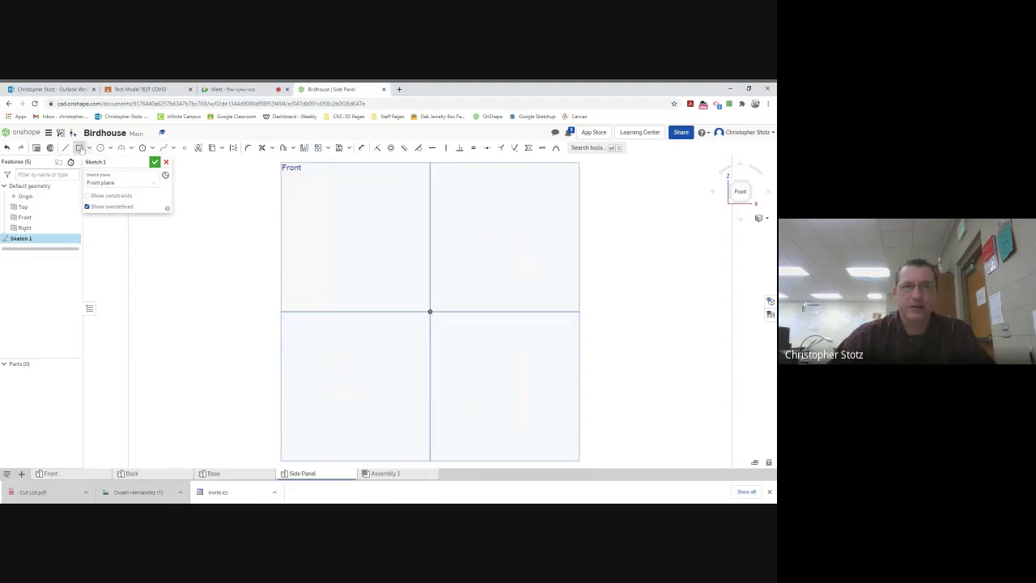
left_click(430, 310)
left_click(610, 215)
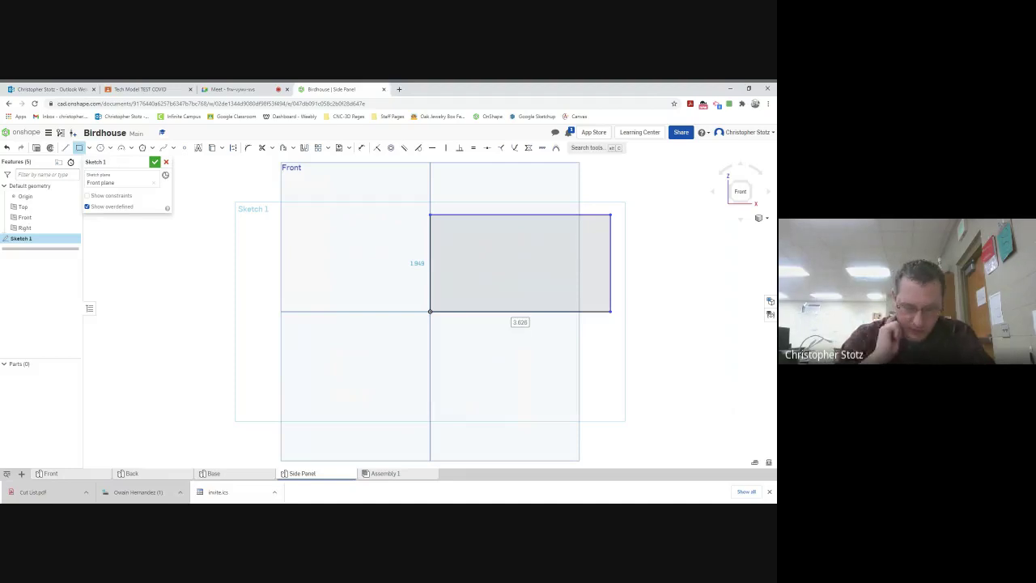
Step: Set the side panel rectangle's width to 9.25 in and its height to 5 in
double_click(520, 322)
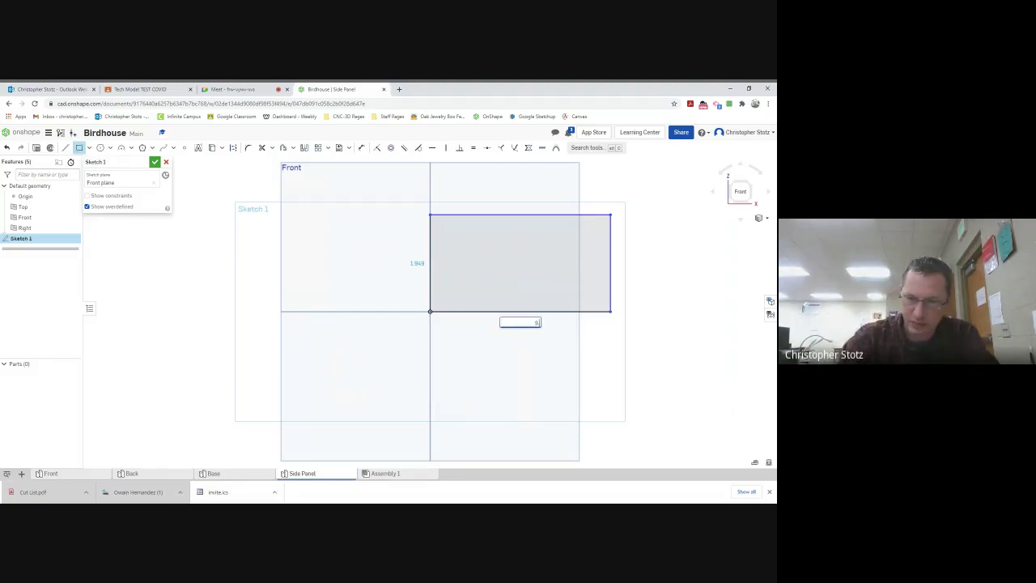
type("9.25")
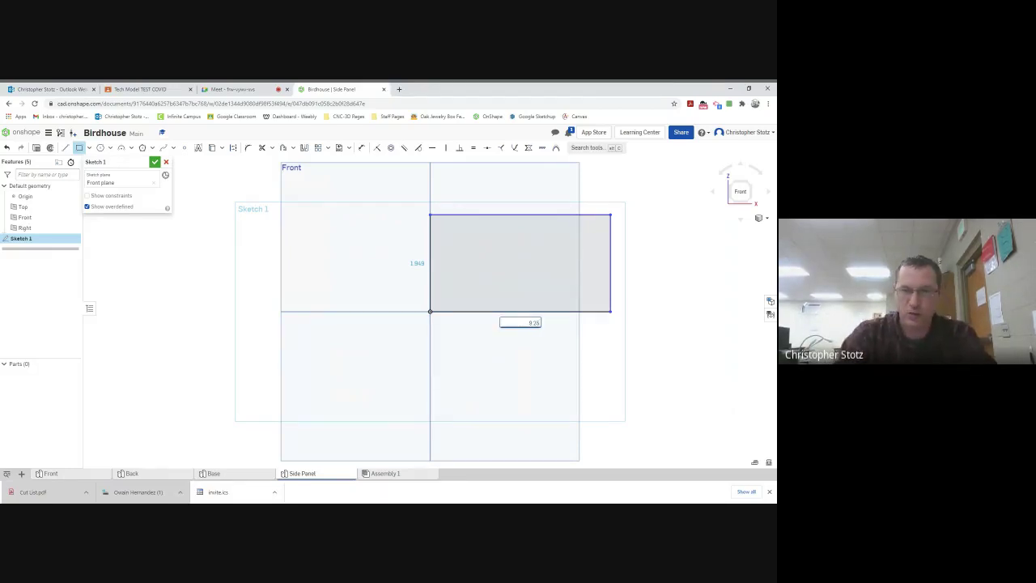
key("Return")
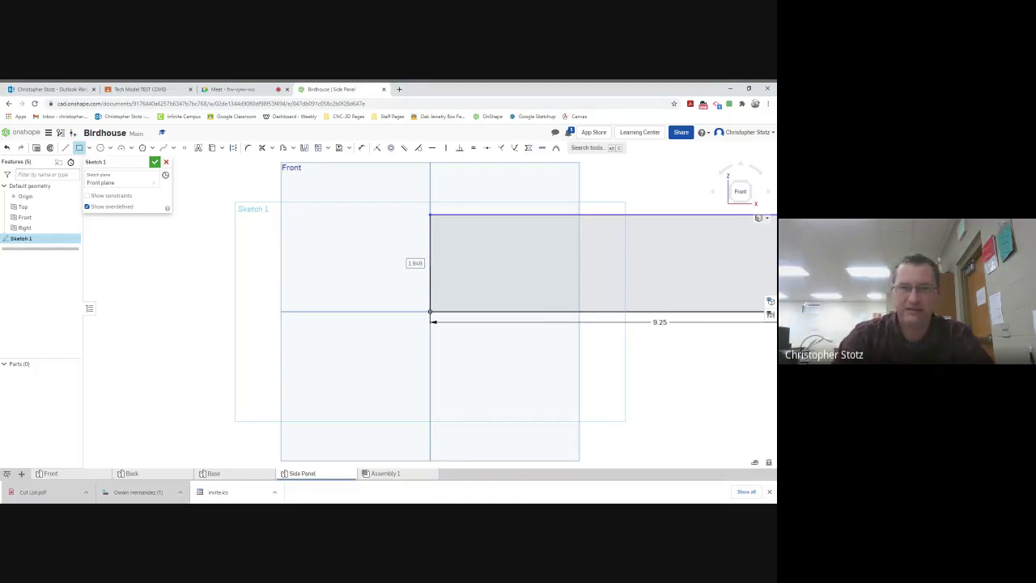
double_click(415, 263)
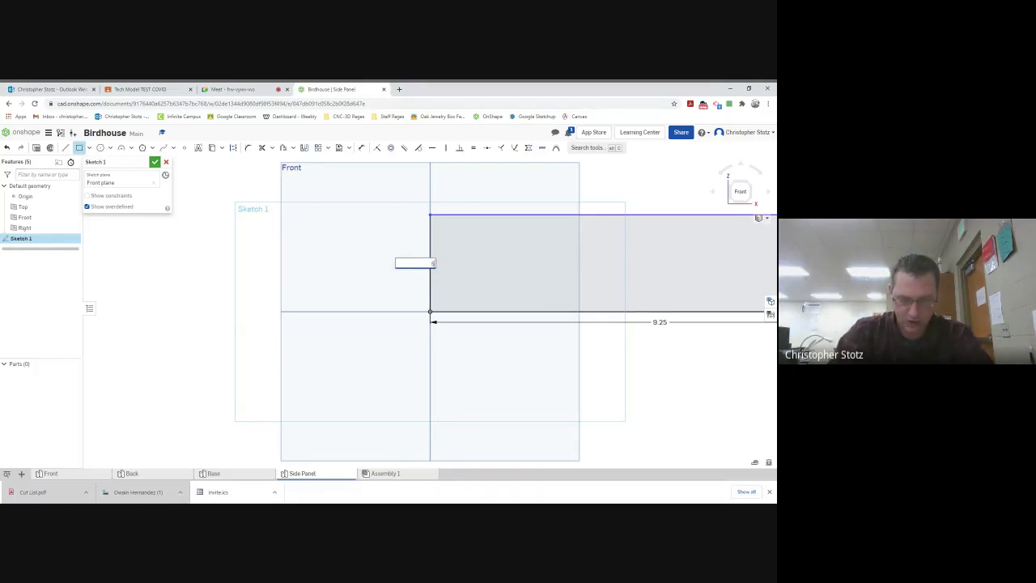
type("5")
key("Return")
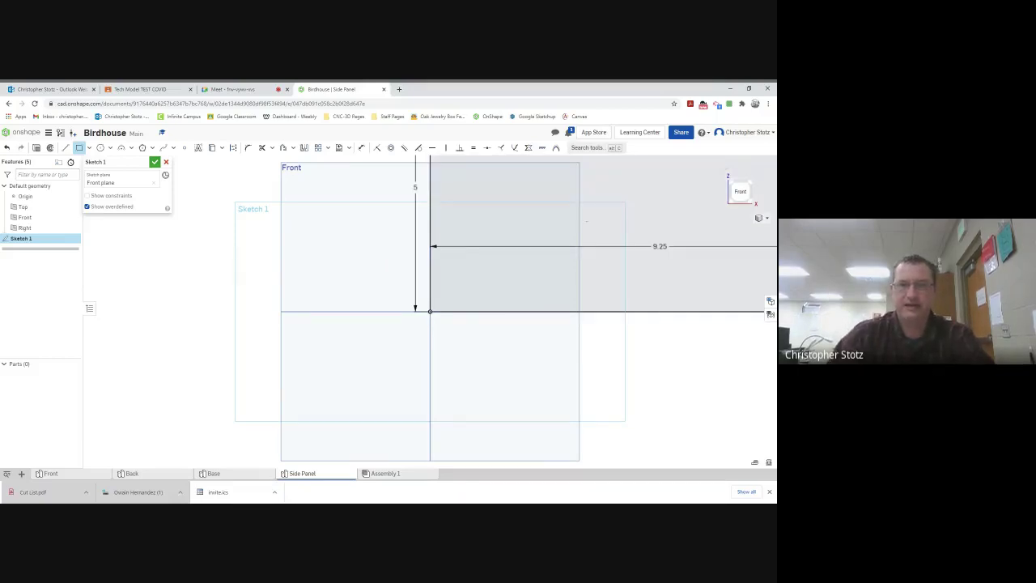
scroll(560, 253, "down", 2)
key("f")
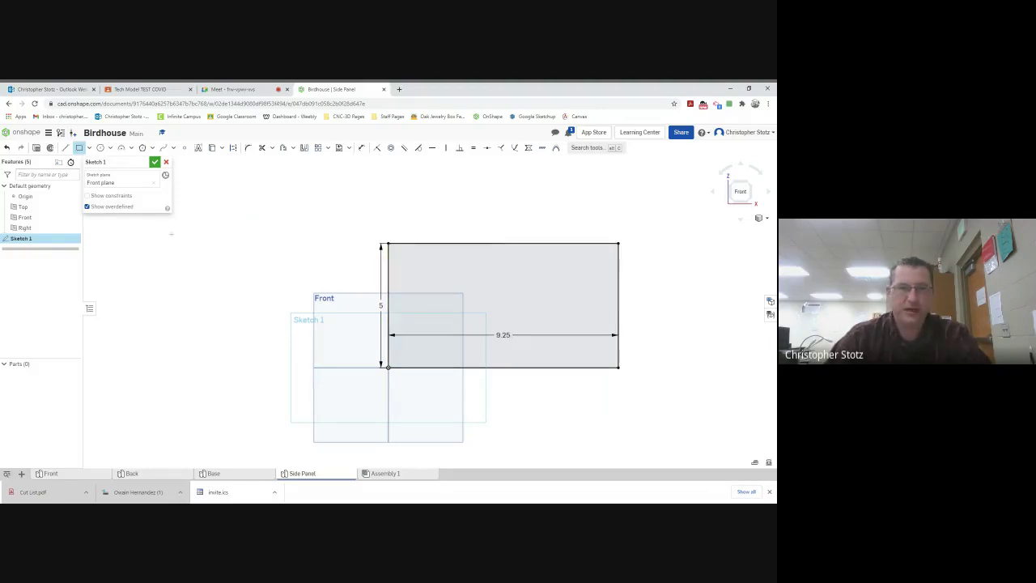
Step: Extrude the side panel rectangle as a new solid 0.75 in deep
left_click(36, 148)
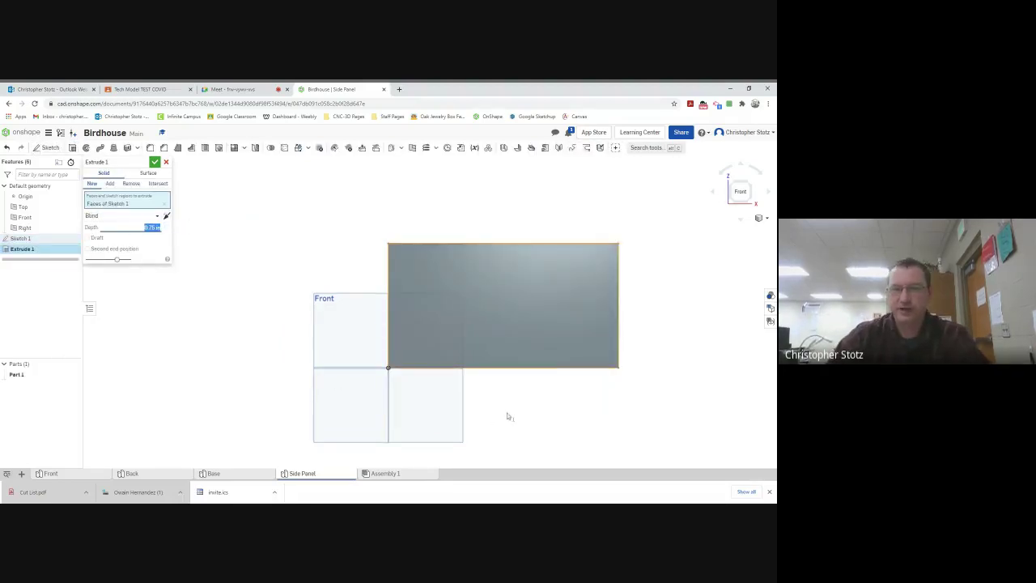
right_click_drag(510, 416, 480, 387)
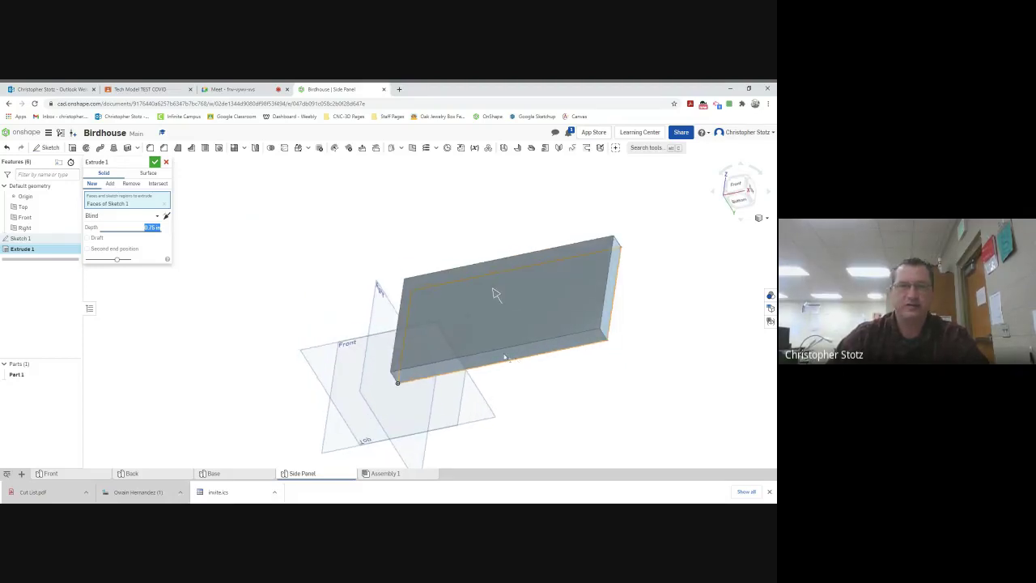
key("Return")
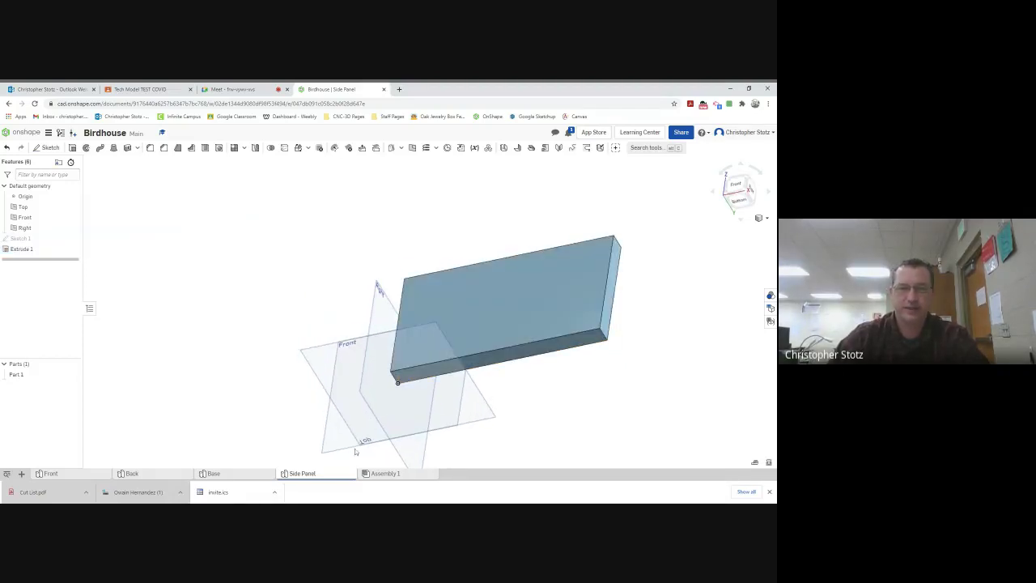
Step: Create another part studio in the document and rename it as Left Roof
left_click(21, 475)
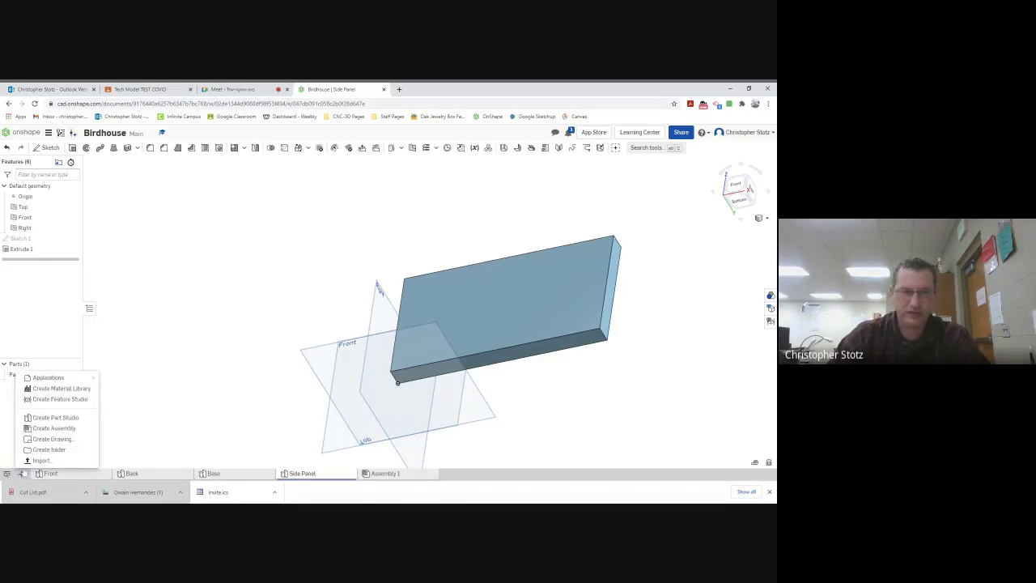
left_click(45, 417)
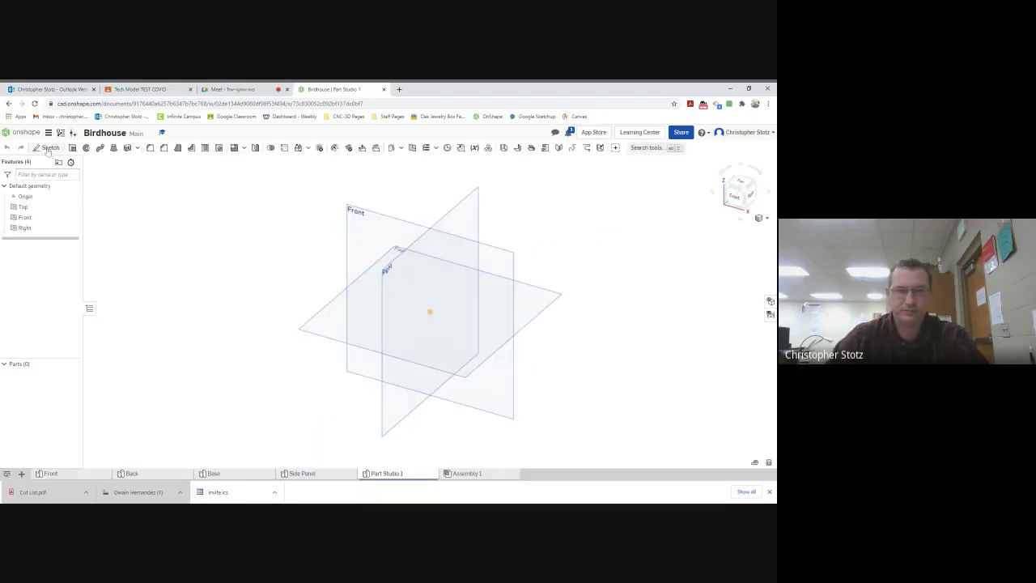
right_click(384, 472)
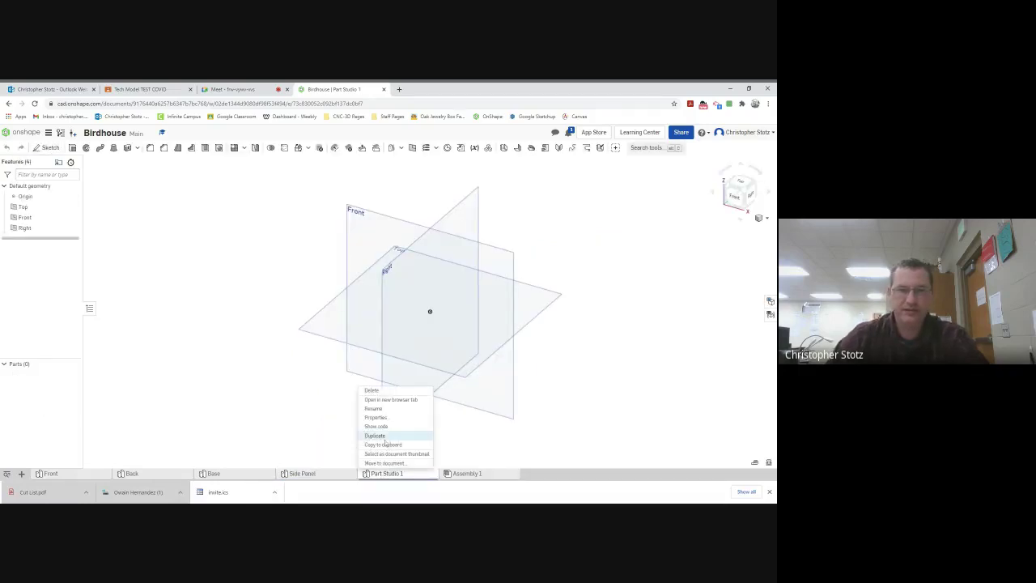
left_click(385, 409)
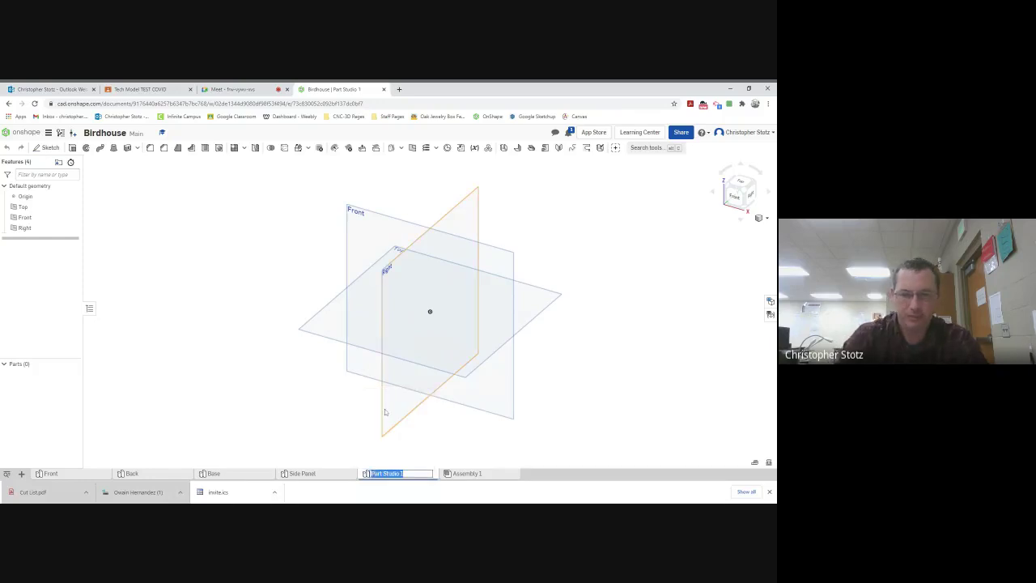
type("Left Roof")
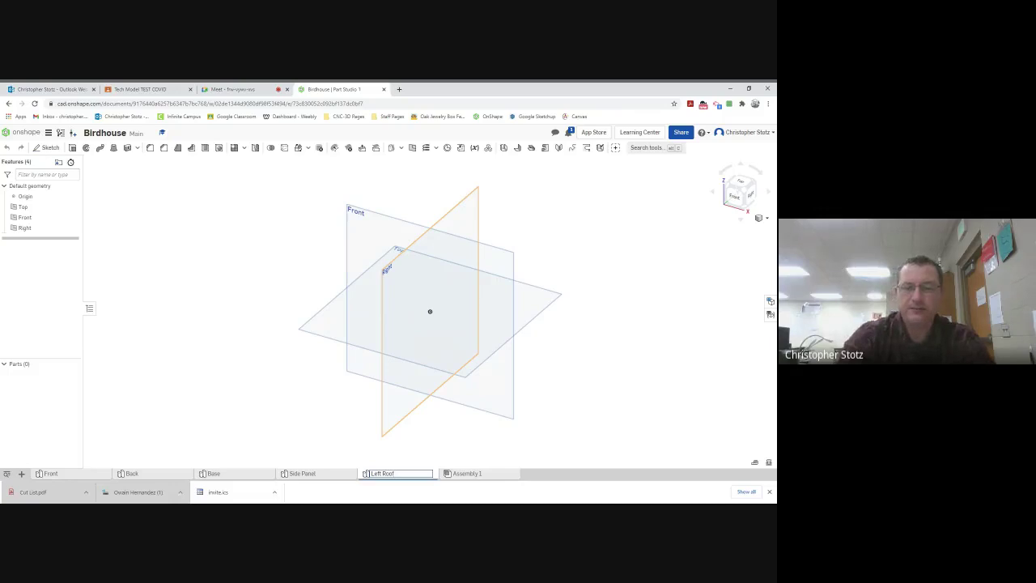
key("Return")
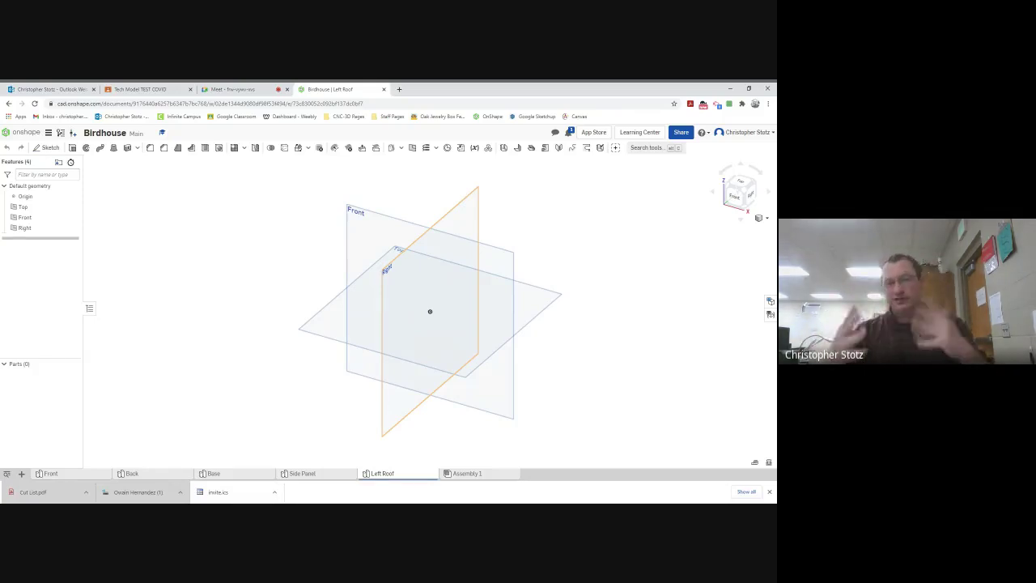
Step: Start a sketch on the Front plane and draw a corner rectangle about 4.7 by 2.2 in, starting at the origin
left_click(46, 147)
left_click(390, 247)
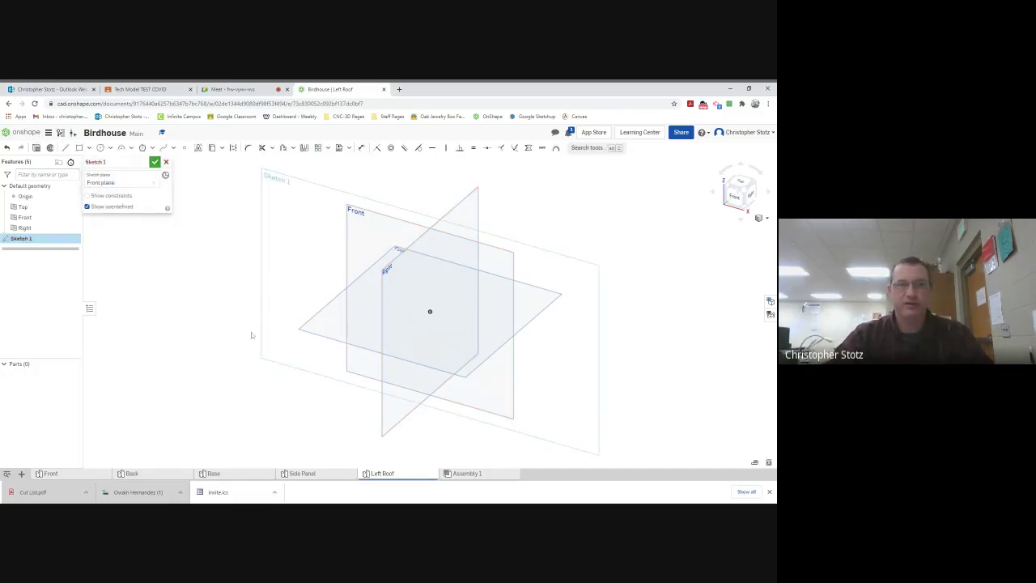
left_click(734, 196)
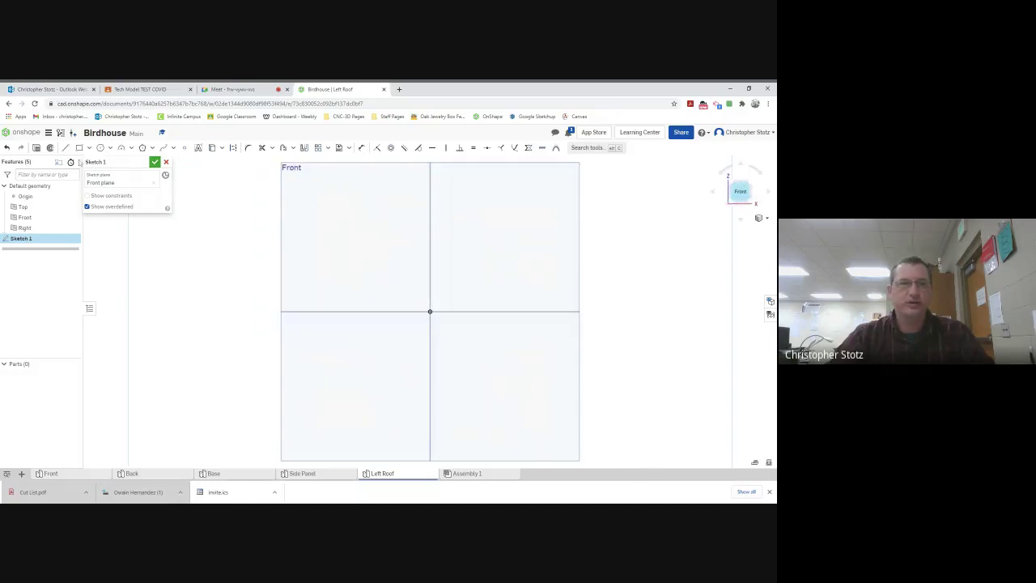
left_click(430, 311)
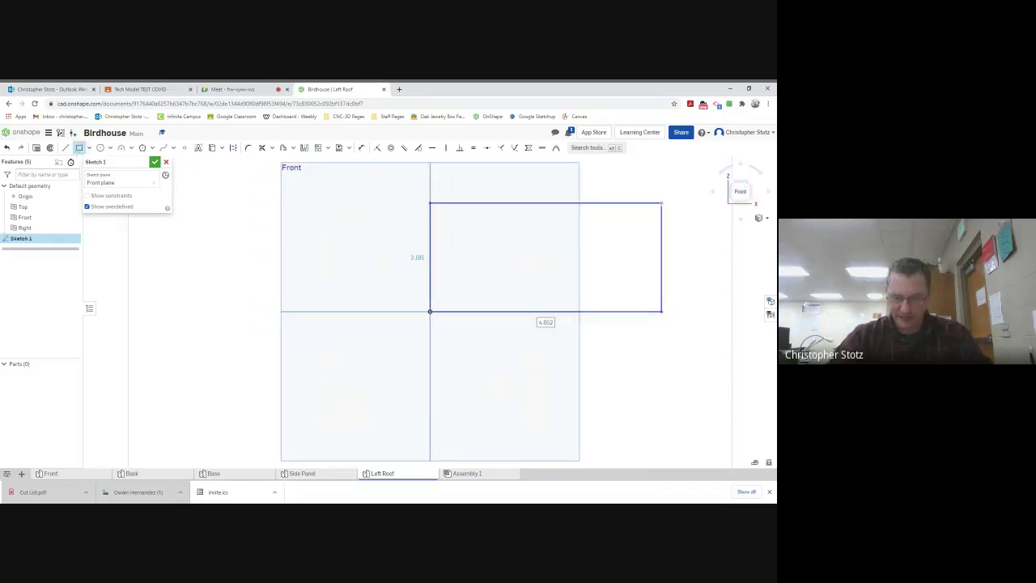
Step: Finish the left roof rectangle and set its width to 9.5 in and its height to 4.625 in
left_click(661, 202)
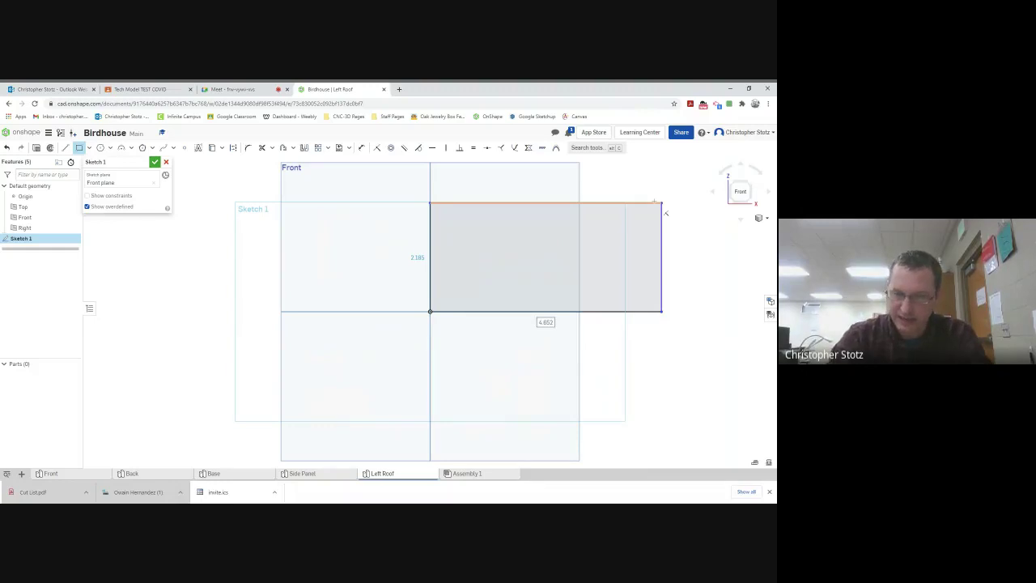
type("1")
type(".5")
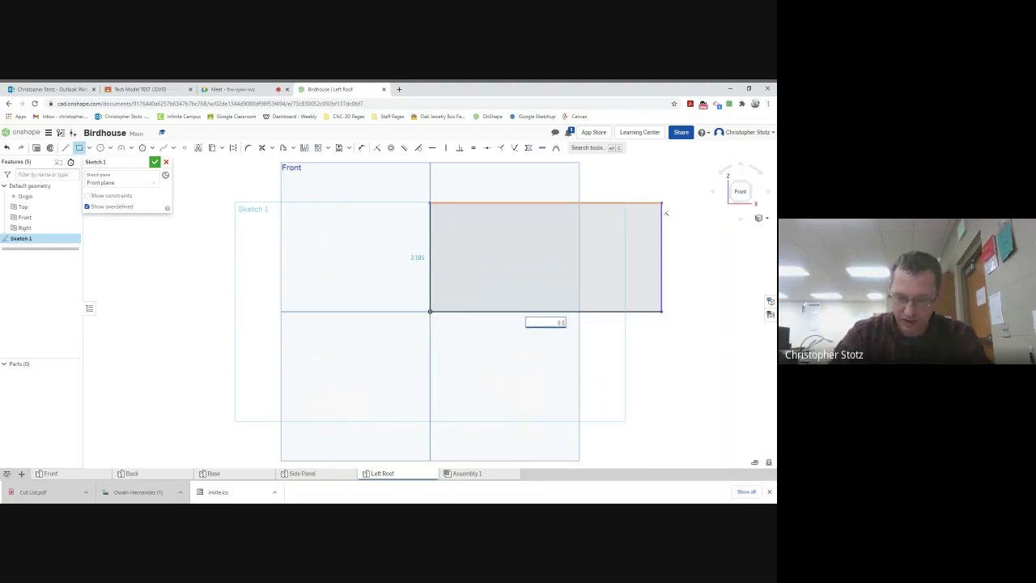
key("Return")
double_click(416, 257)
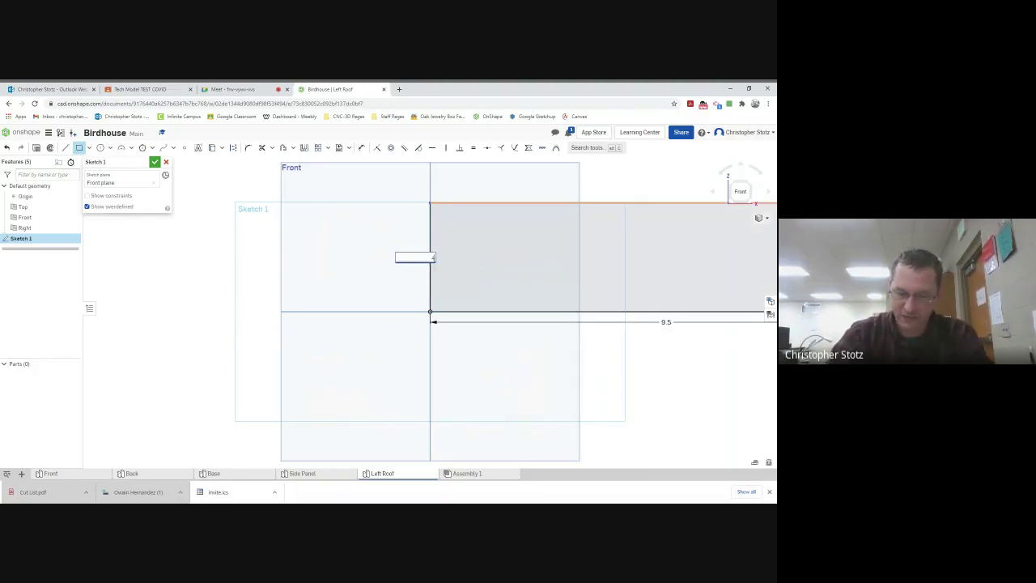
type("4.625")
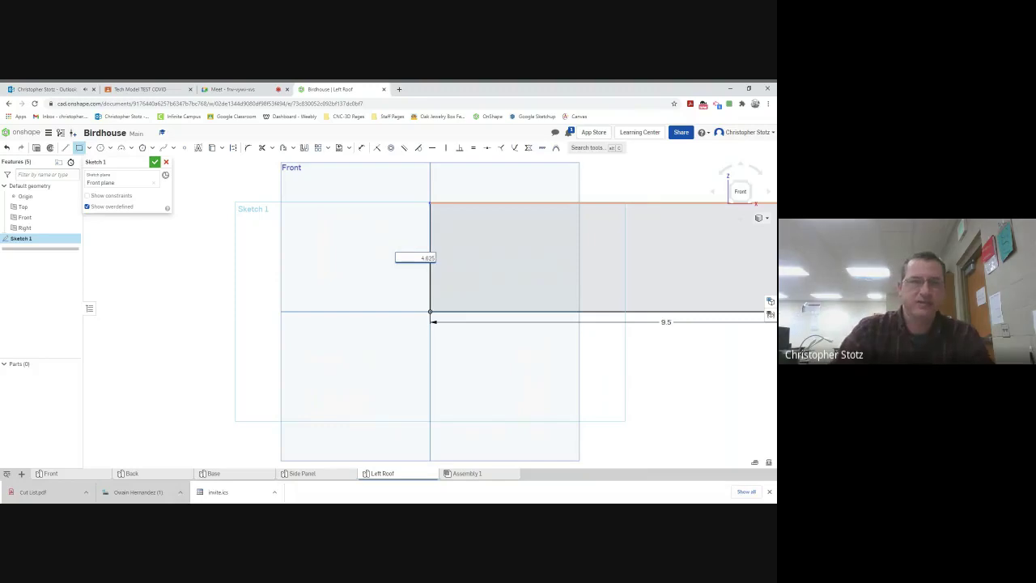
key("Return")
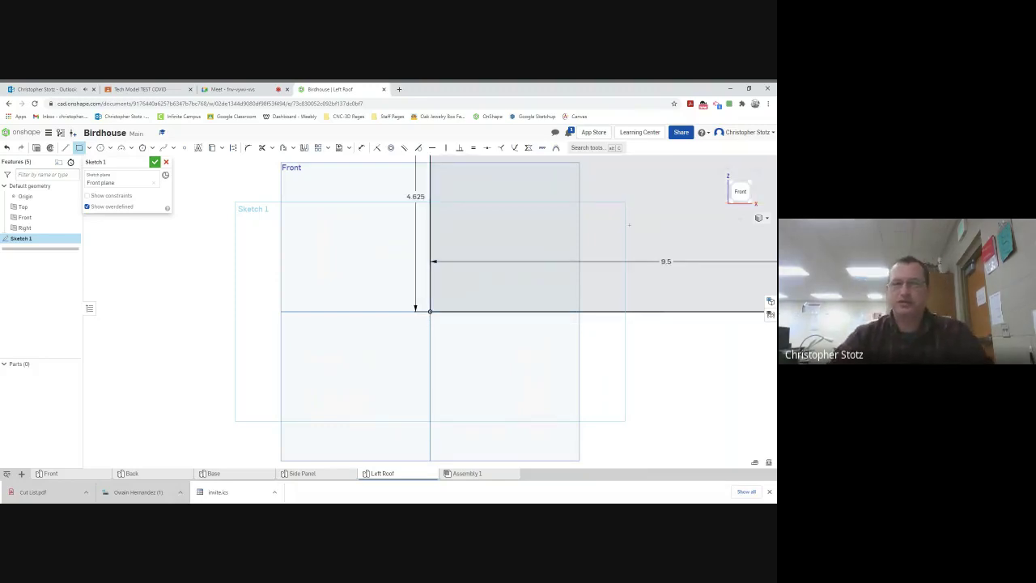
Step: Extrude the left roof rectangle as a new solid 0.75 in deep
scroll(614, 238, "down", 3)
left_click(35, 147)
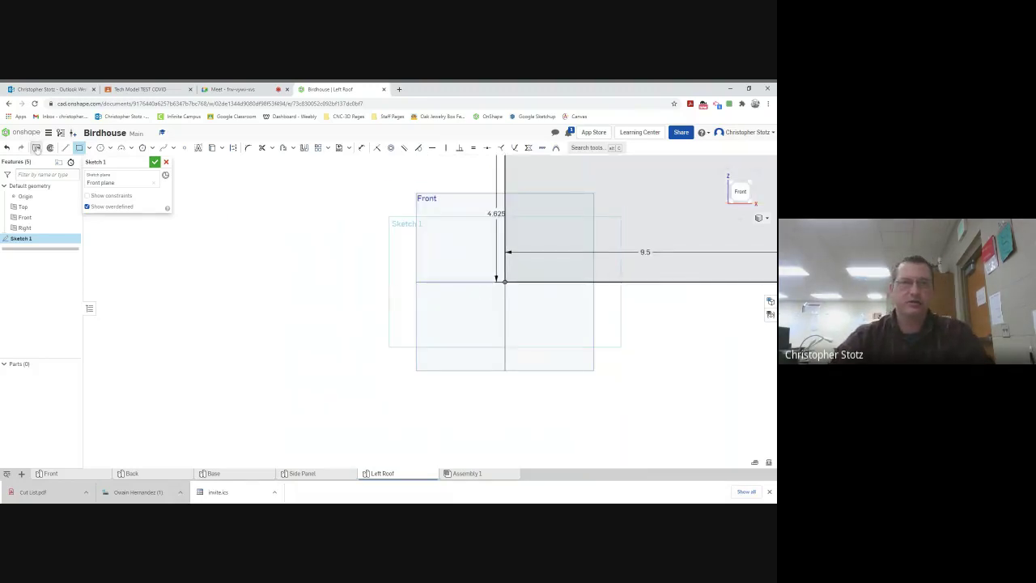
left_click(153, 227)
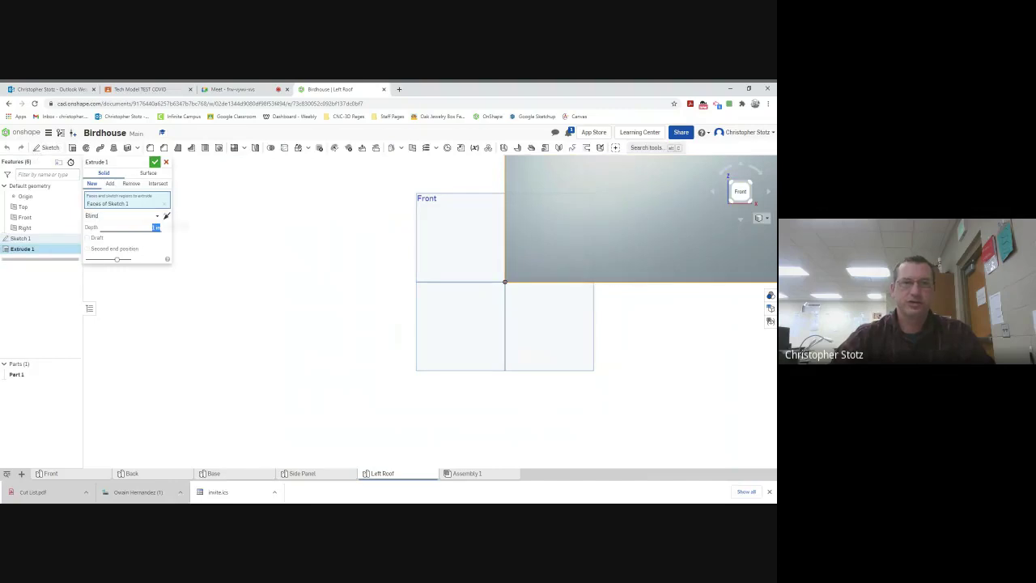
left_click_drag(159, 226, 141, 228)
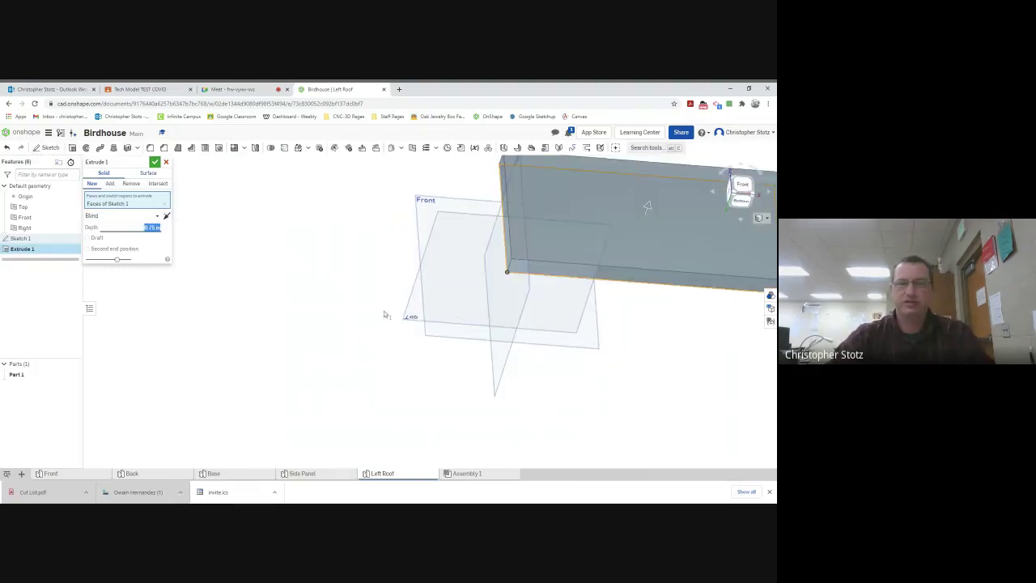
right_click_drag(375, 339, 237, 348)
left_click(155, 162)
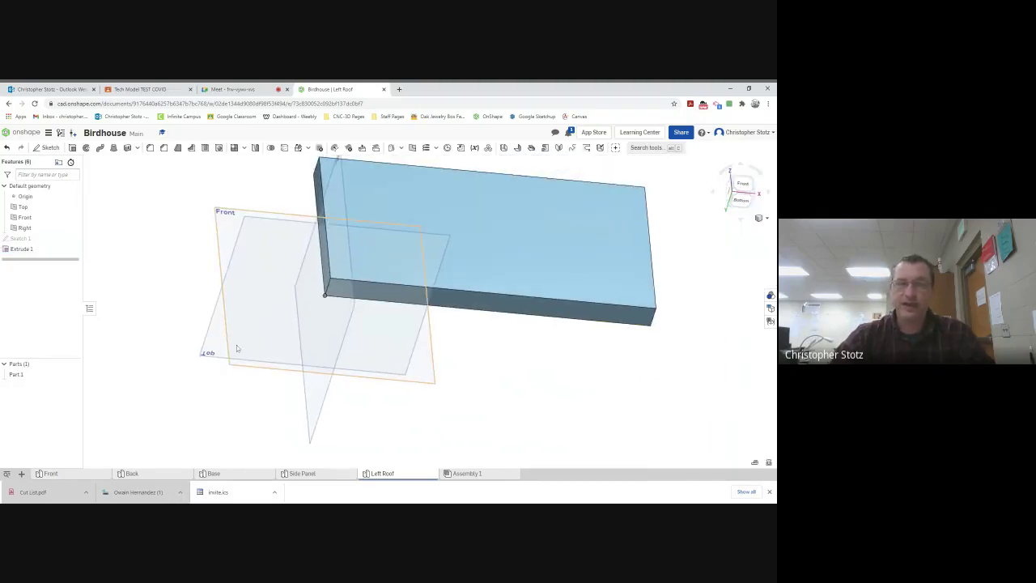
Step: Create another part studio in the document and rename it as Right Roof
left_click(21, 475)
left_click(51, 420)
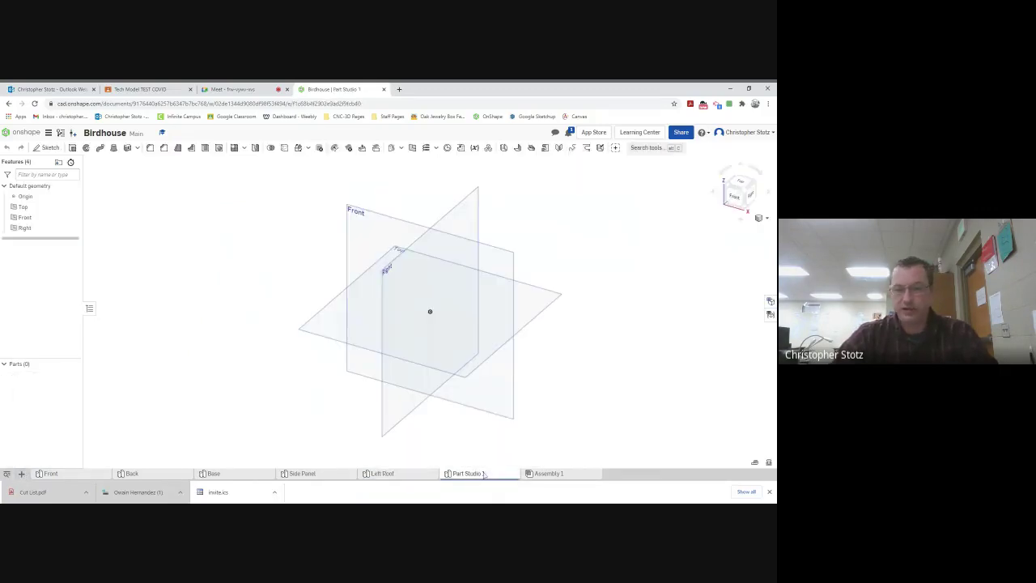
right_click(483, 474)
left_click(478, 409)
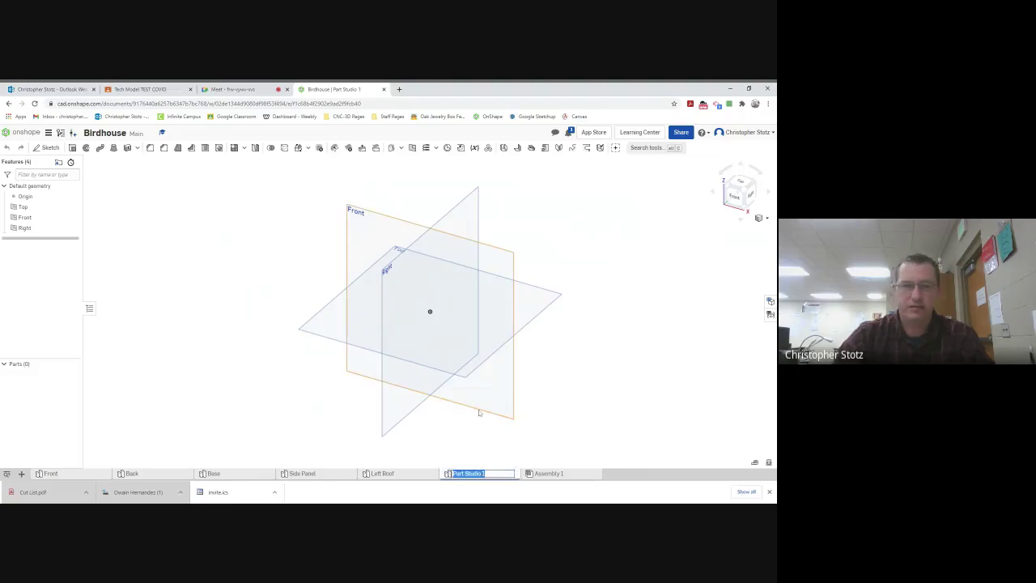
type("Right Roof")
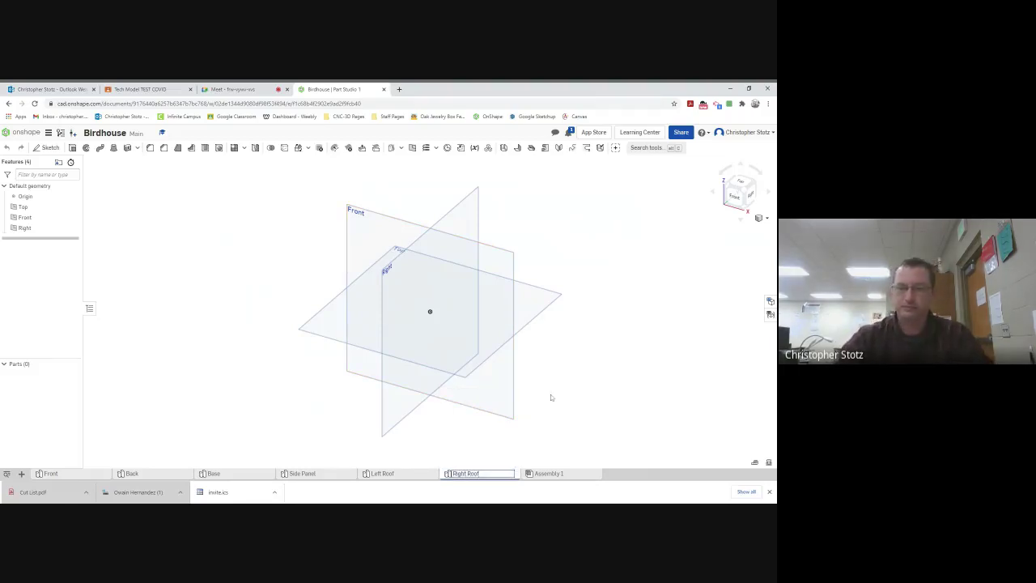
key("Return")
Step: Start a sketch on the Front plane and draw a corner rectangle about 4.3 by 2.5 in, starting at the origin
left_click(47, 147)
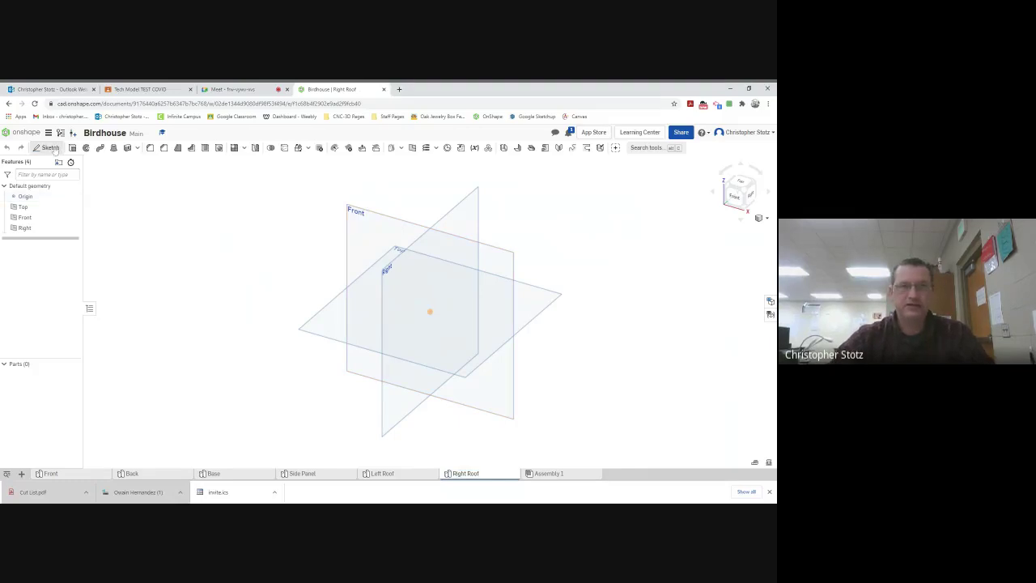
left_click(382, 226)
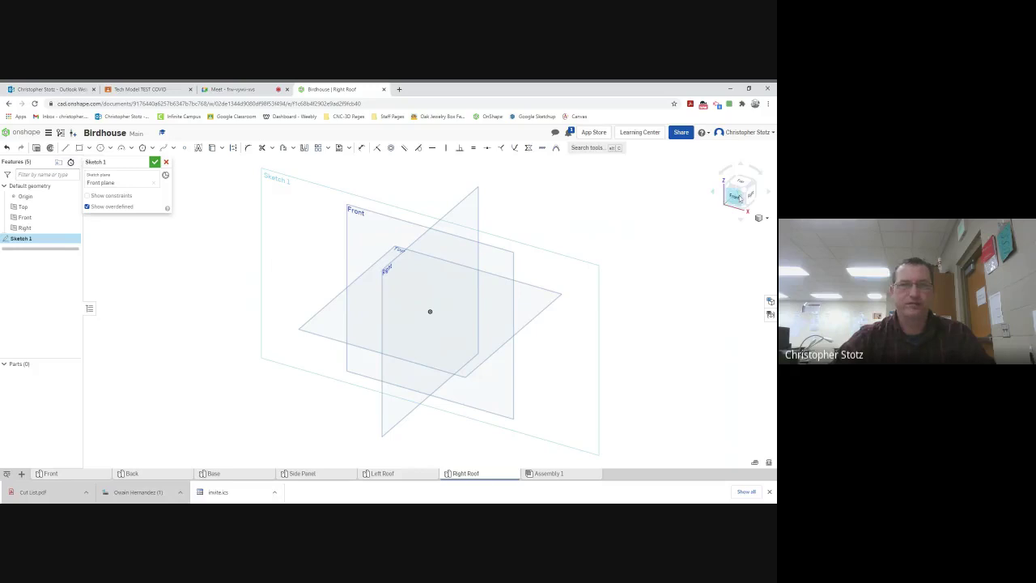
left_click(729, 197)
left_click(79, 147)
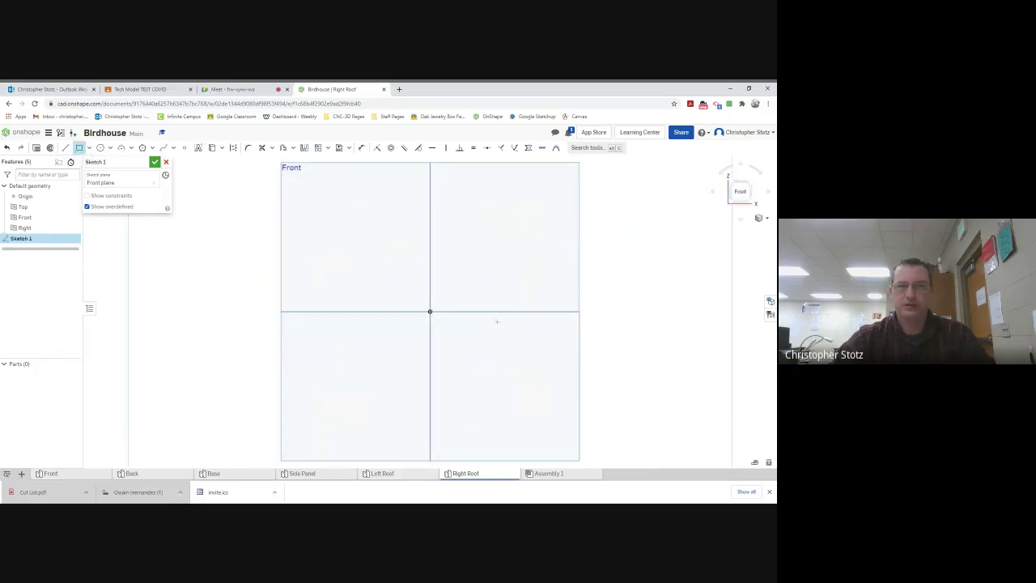
left_click(430, 311)
left_click(646, 190)
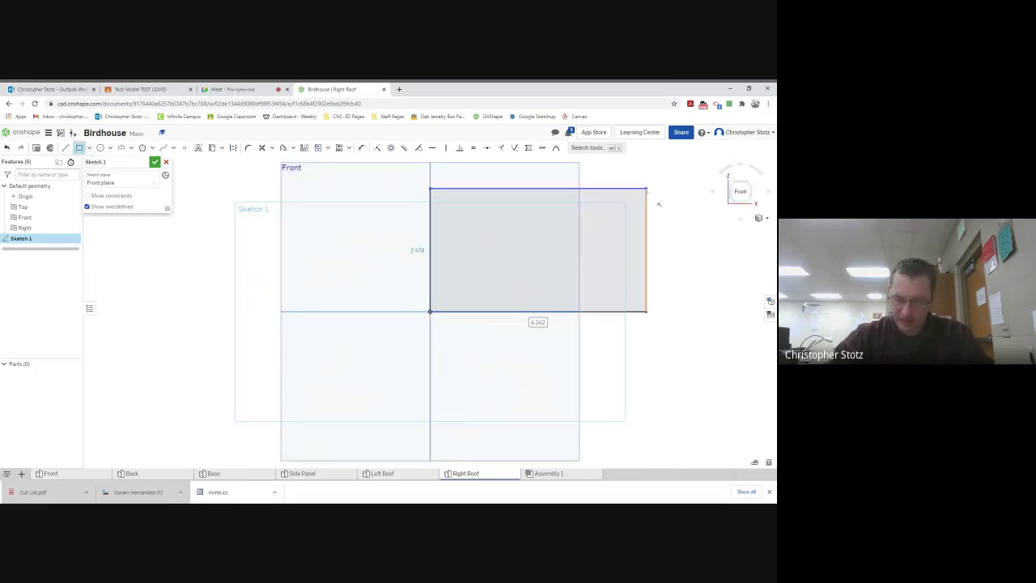
Step: Set the right roof rectangle's width to 9.5 in and its height to 5.375 in
type("9")
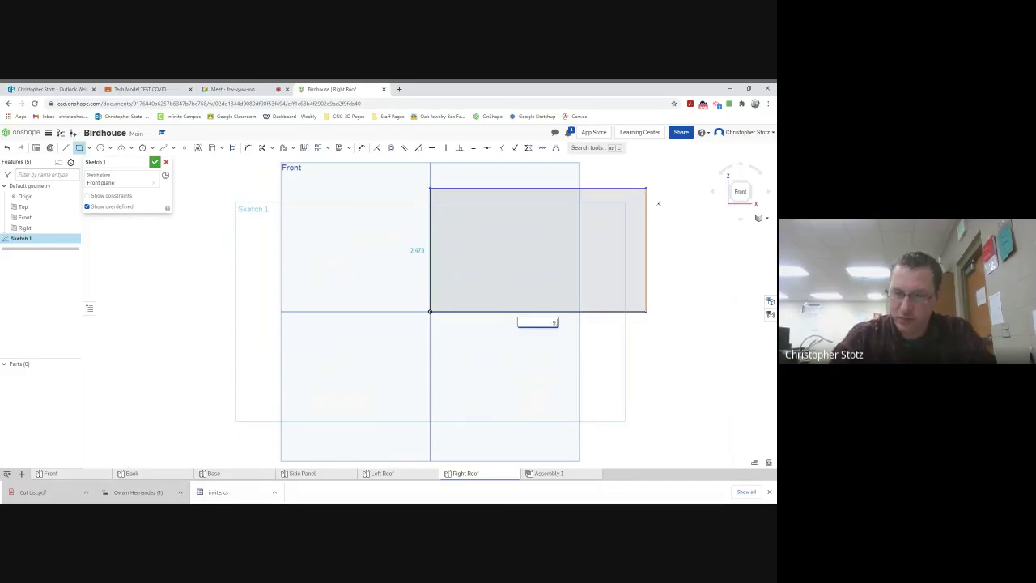
key("Return")
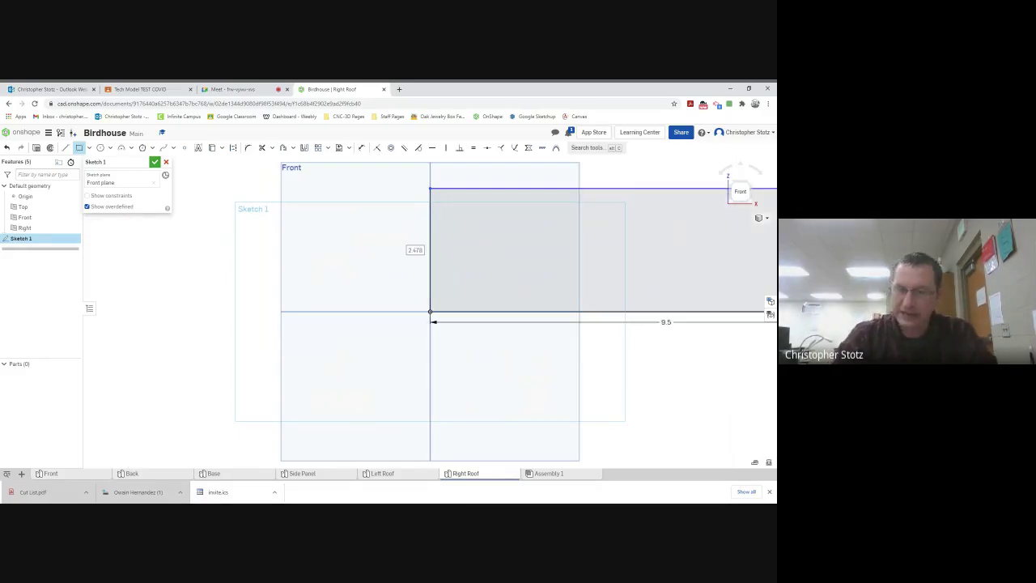
type("5")
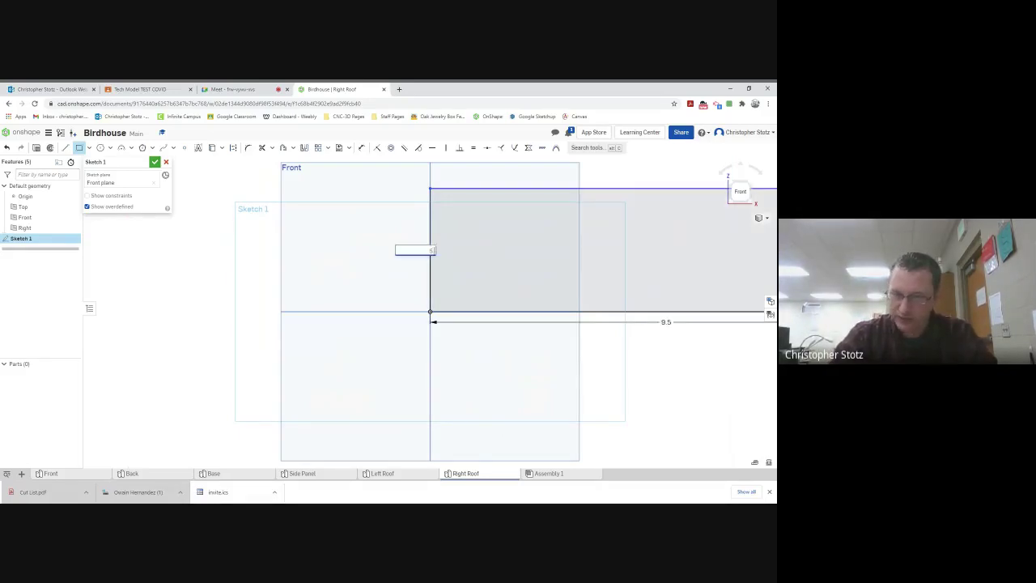
type(".575")
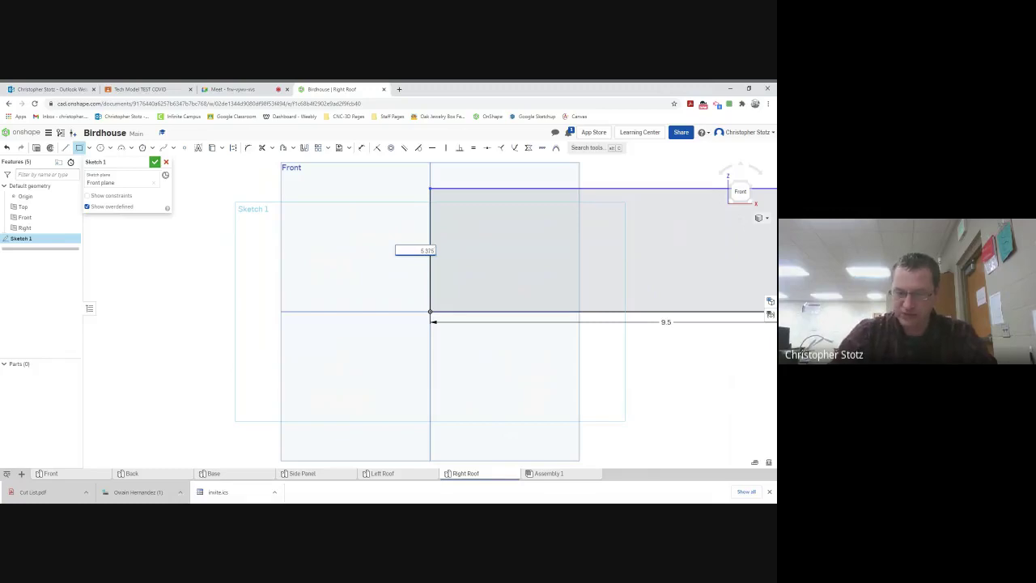
key("Return")
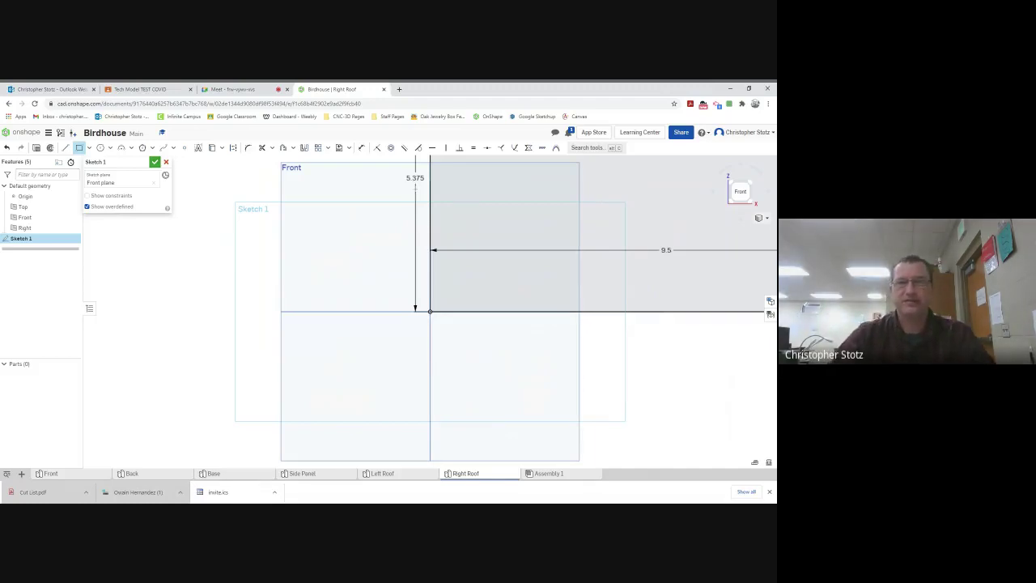
Step: Extrude the right roof rectangle as a new solid 0.75 in deep
key("f")
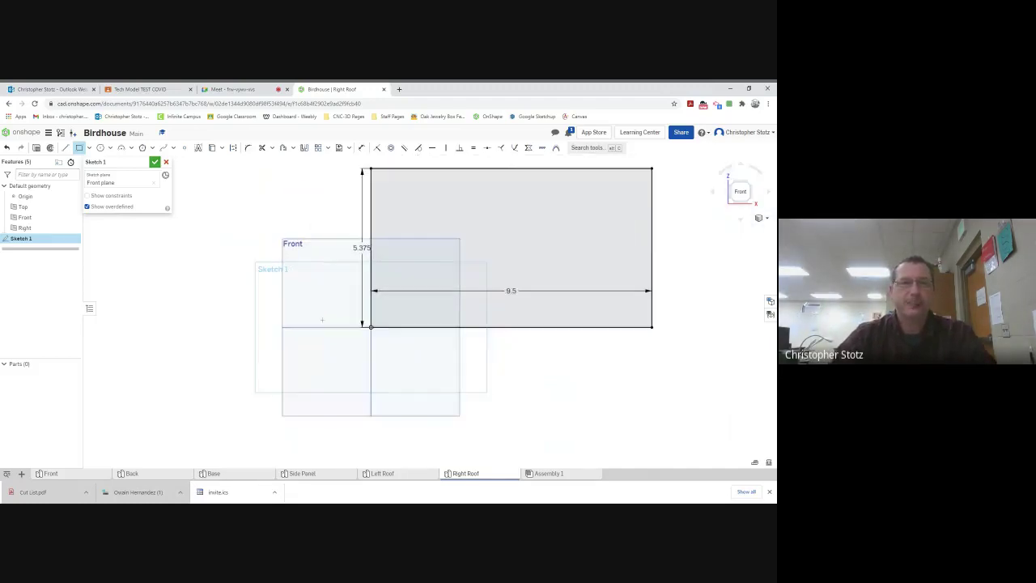
key("shift+e")
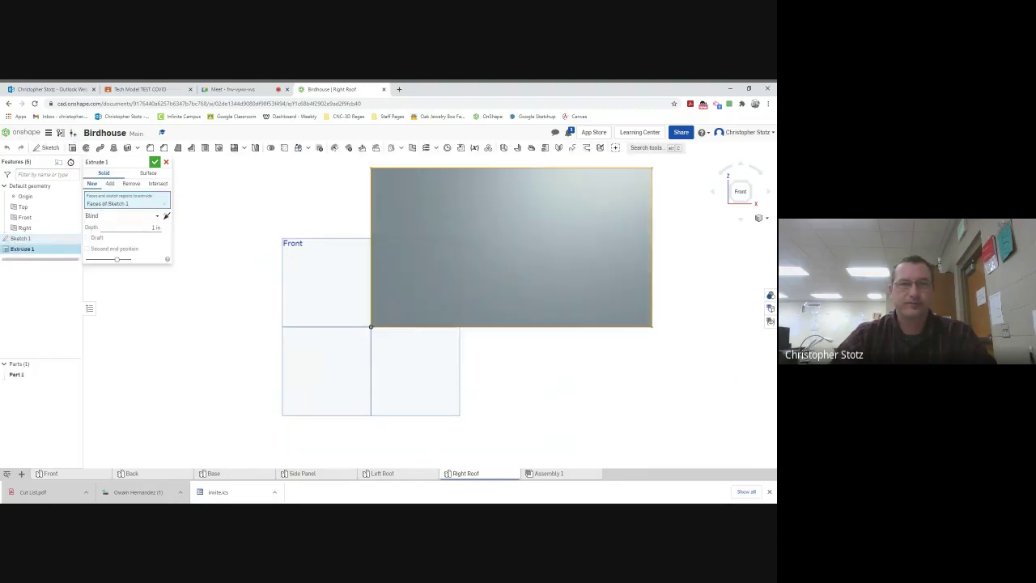
type(".75")
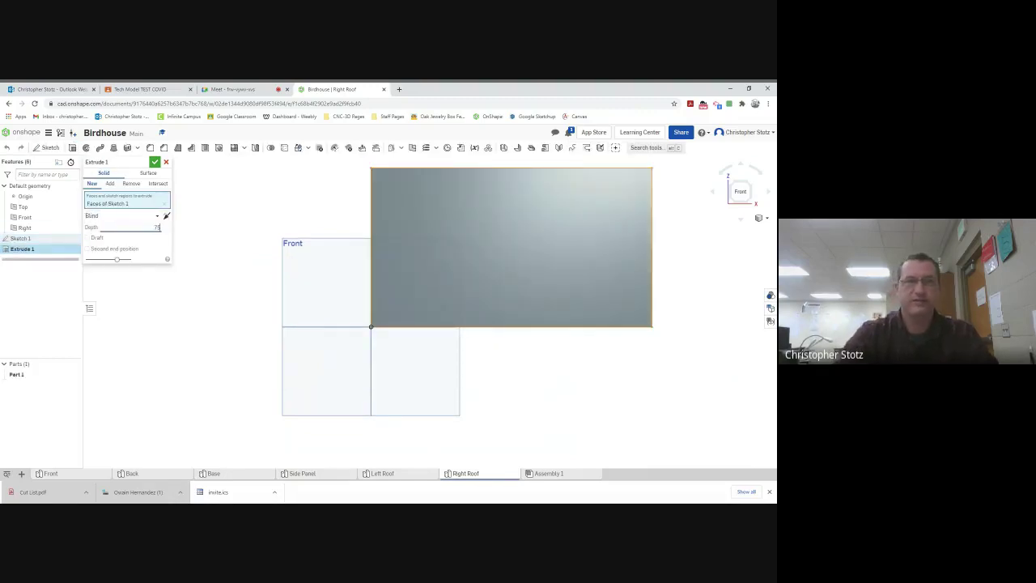
key("Return")
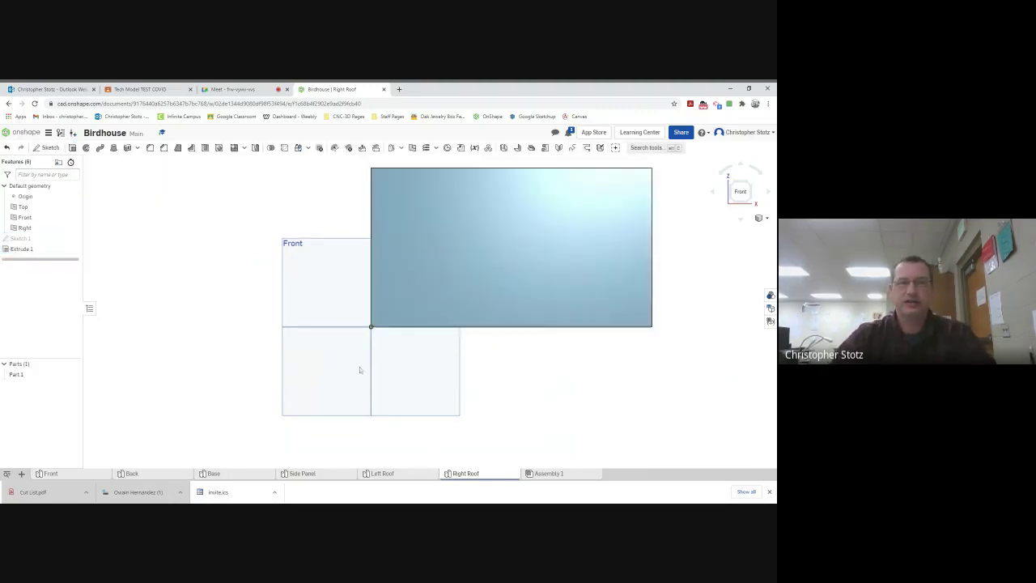
right_click_drag(448, 398, 472, 361)
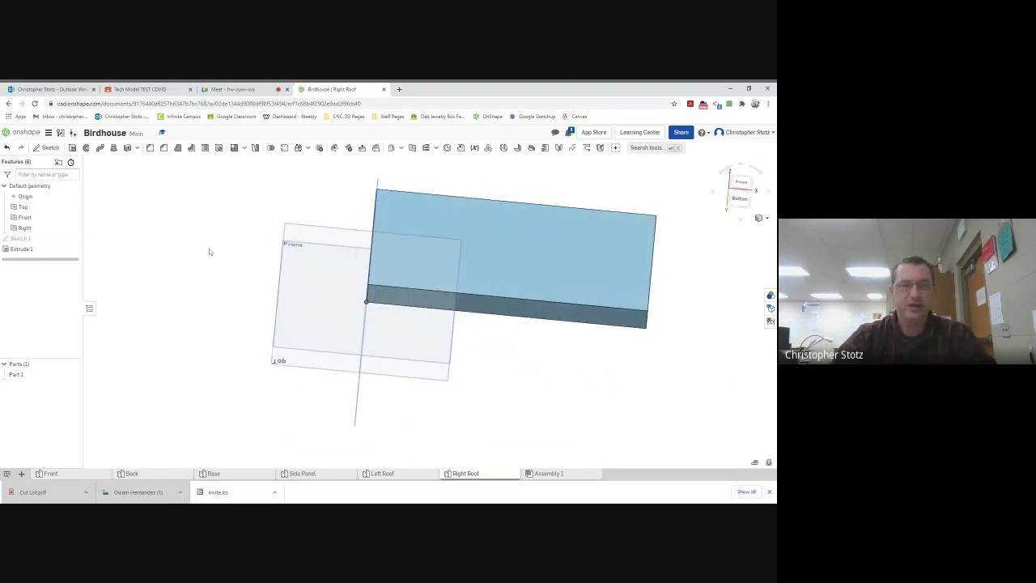